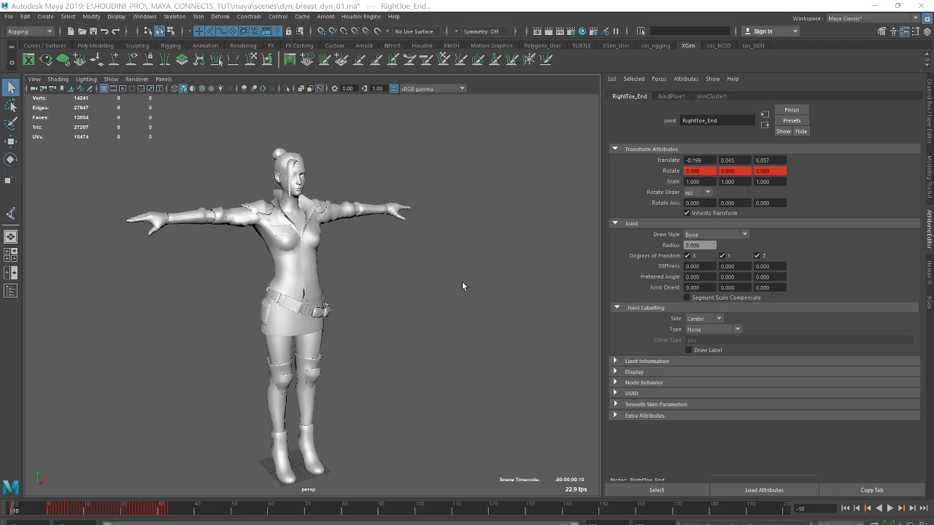
Play back the finished dynamic walk animation from frame -10 and stop it after watching the character's motion.
left_click_drag(468, 201, 350, 211, "alt")
left_click(891, 509)
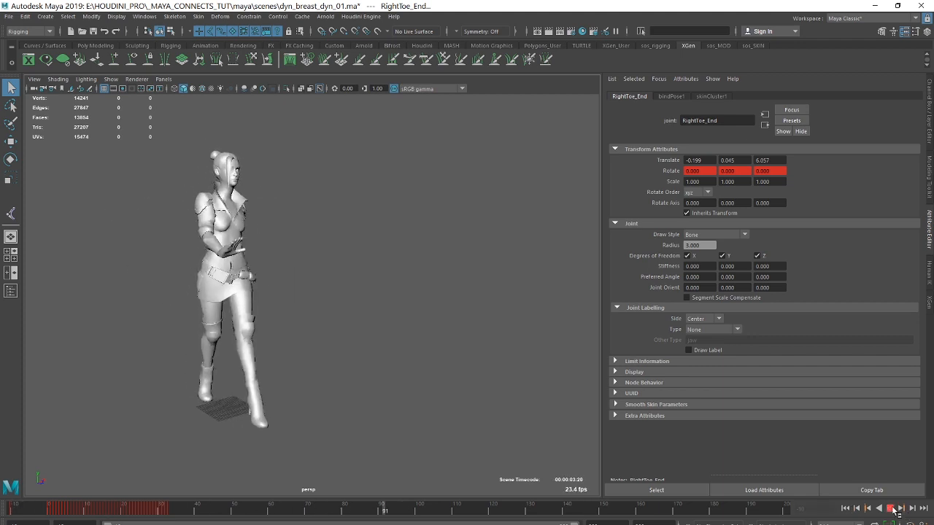
left_click(890, 509)
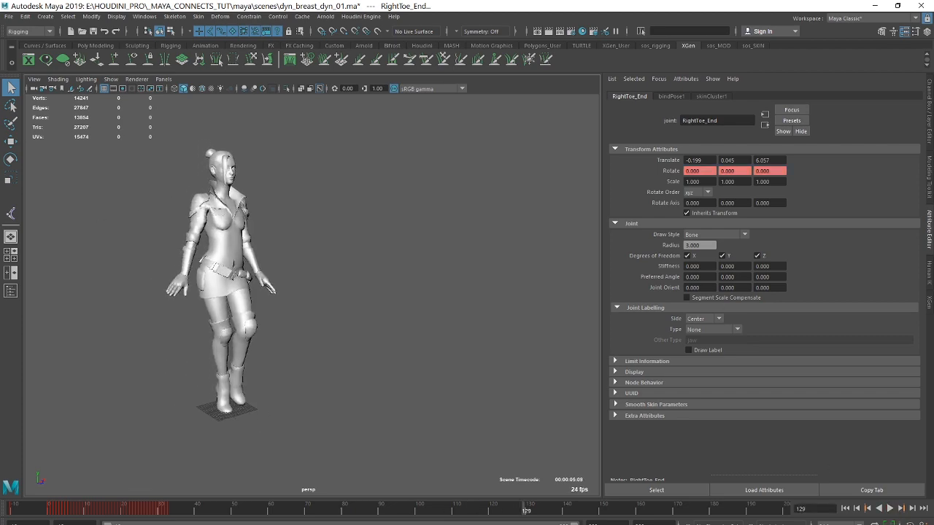
Switch to the workflow.txt notes in Notepad and review the six listed workflow steps.
left_click_drag(933, 58, 431, 32)
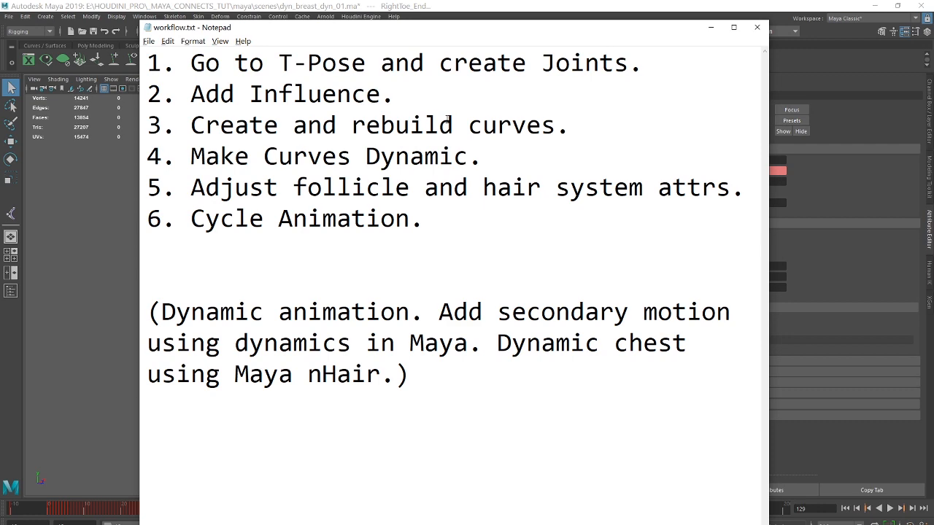
left_click_drag(501, 31, 519, 28)
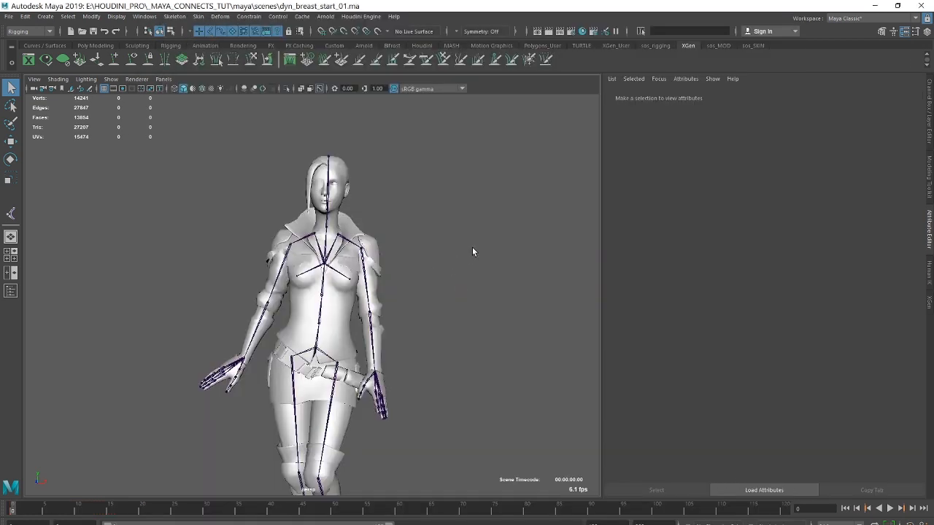
Switch to the dyn_breast_start_01 scene in Maya, play the rigged walk animation, stop it and return to the first frame.
right_click_drag(473, 253, 303, 237, "alt")
left_click_drag(303, 237, 328, 255, "alt")
right_click_drag(270, 250, 392, 258, "alt")
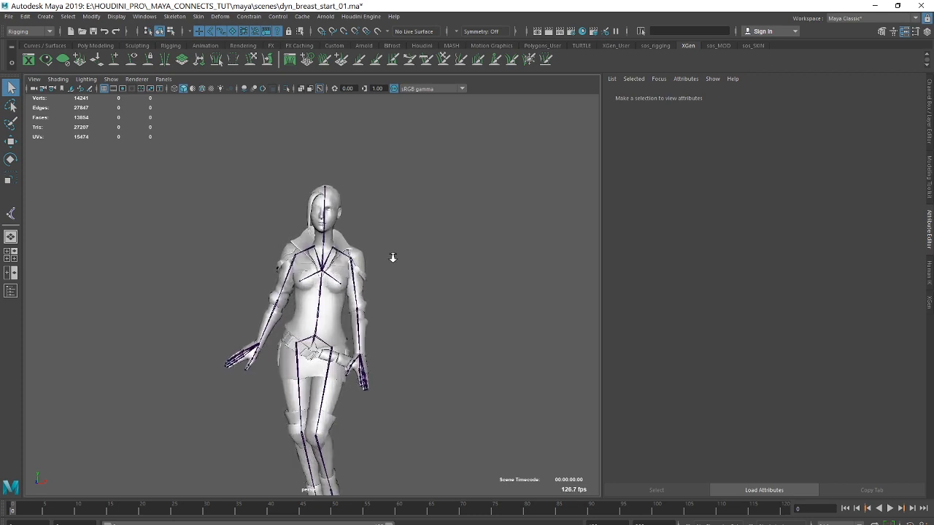
middle_click_drag(393, 257, 403, 212, "alt")
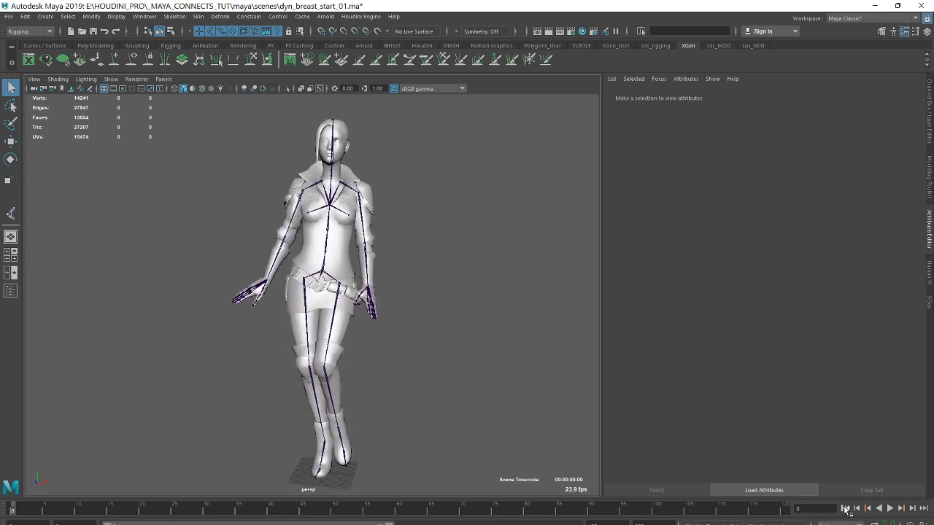
left_click(890, 508)
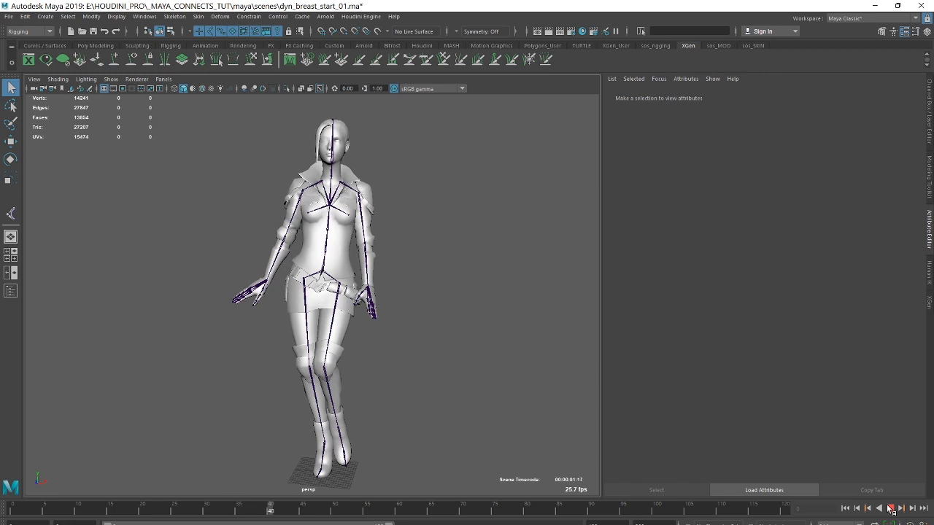
left_click(889, 508)
left_click(844, 508)
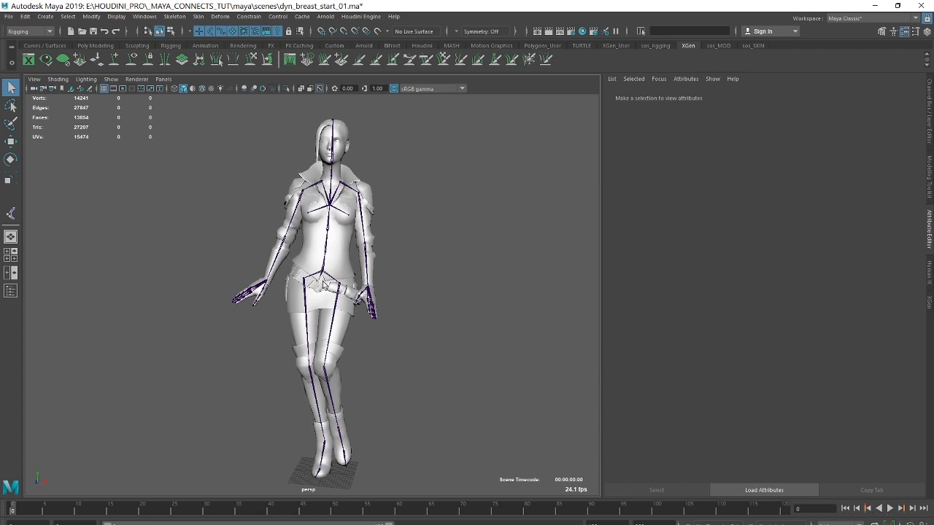
Switch to workflow.txt in Notepad, add the line "select -hi" below the workflow list, and return to Maya.
left_click_drag(325, 284, 413, 260, "alt")
right_click_drag(437, 253, 396, 252, "alt")
left_click_drag(396, 252, 359, 252, "alt")
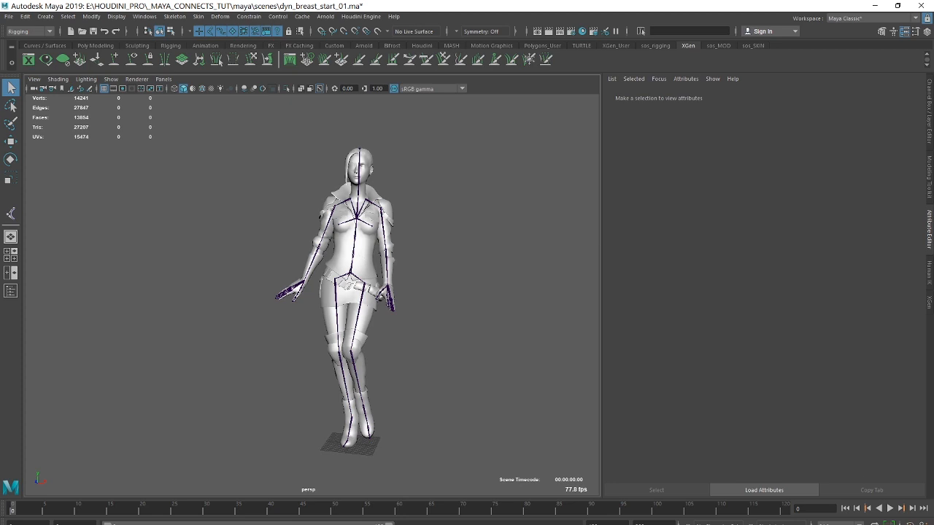
key("alt+Tab")
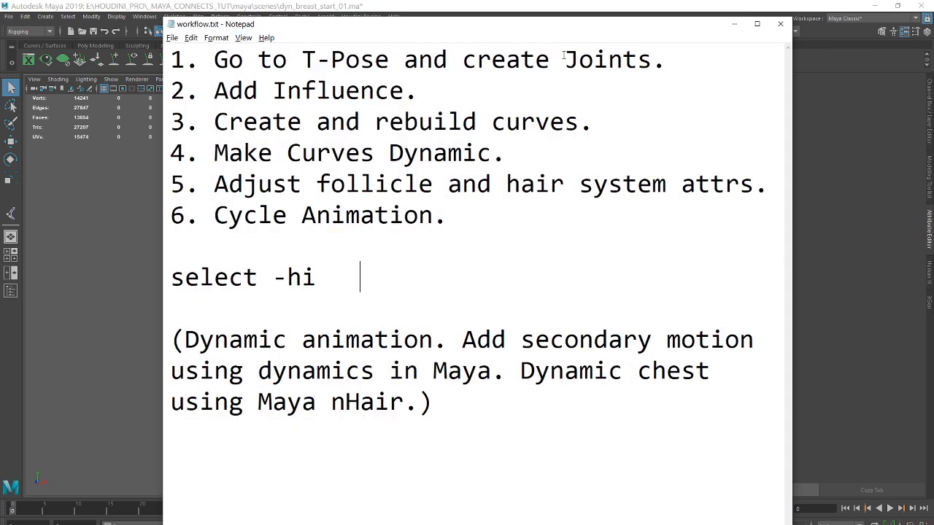
left_click(735, 27)
Extend the playback range to start at frame -10 and go to that frame.
scroll(446, 188, "up", 5)
left_click_drag(448, 188, 492, 191, "alt")
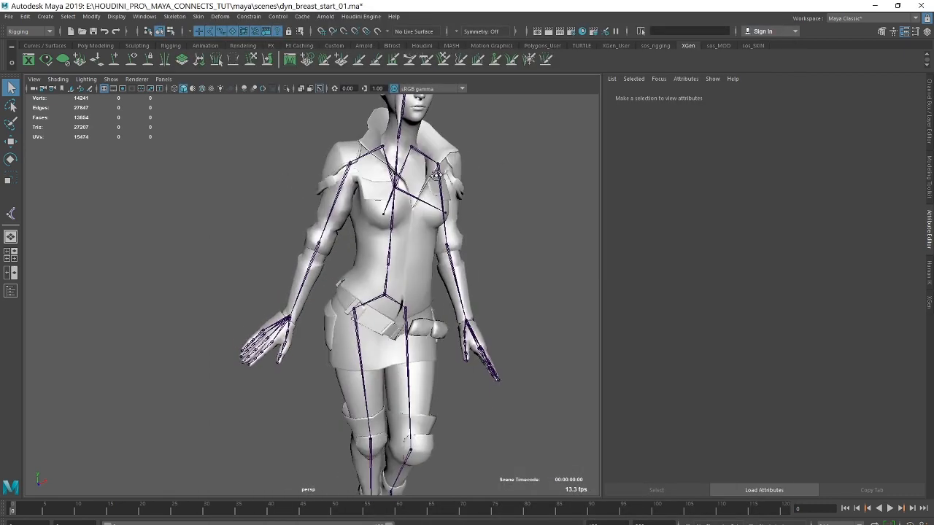
middle_click_drag(492, 192, 426, 222, "alt")
scroll(427, 222, "up", 4)
mouse_move(349, 196)
left_mouse_down("alt")
mouse_move(311, 187)
mouse_move(336, 192)
left_mouse_up("alt")
middle_click_drag(358, 234, 370, 181, "alt")
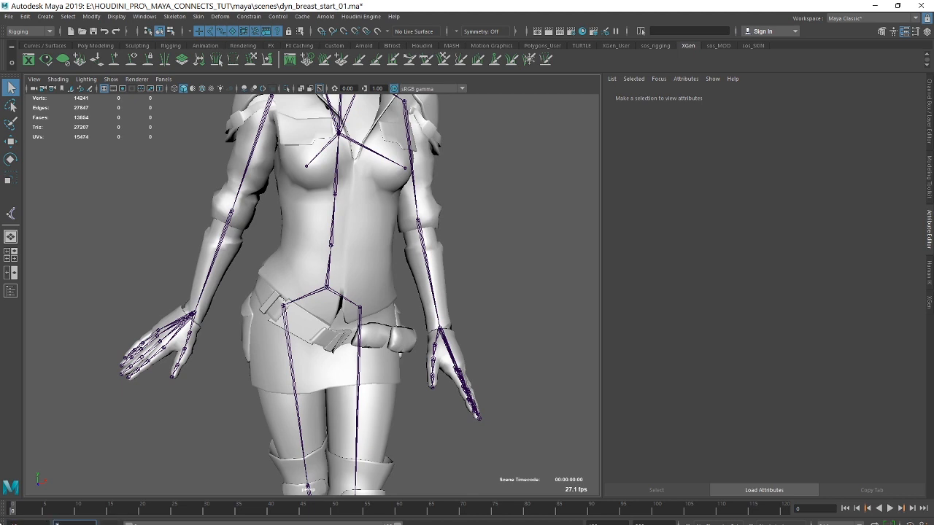
type("10")
key("Return")
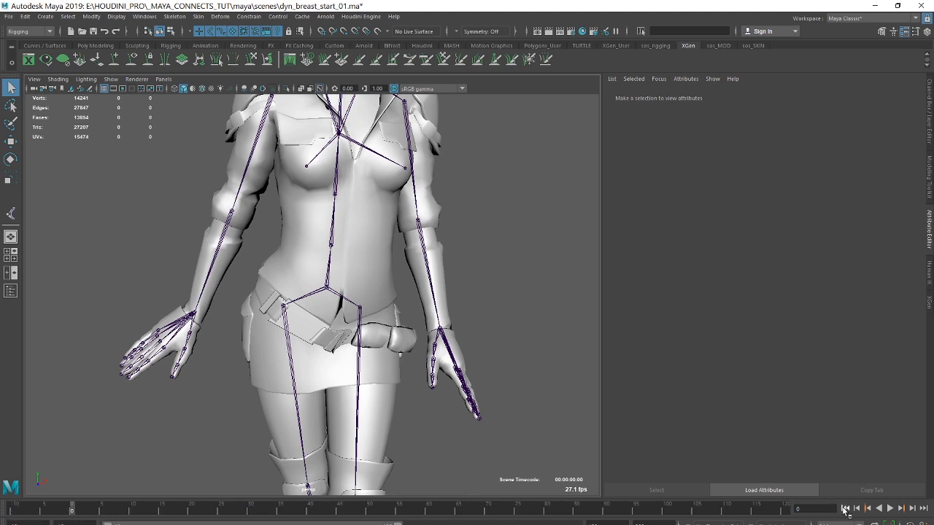
left_click(845, 508)
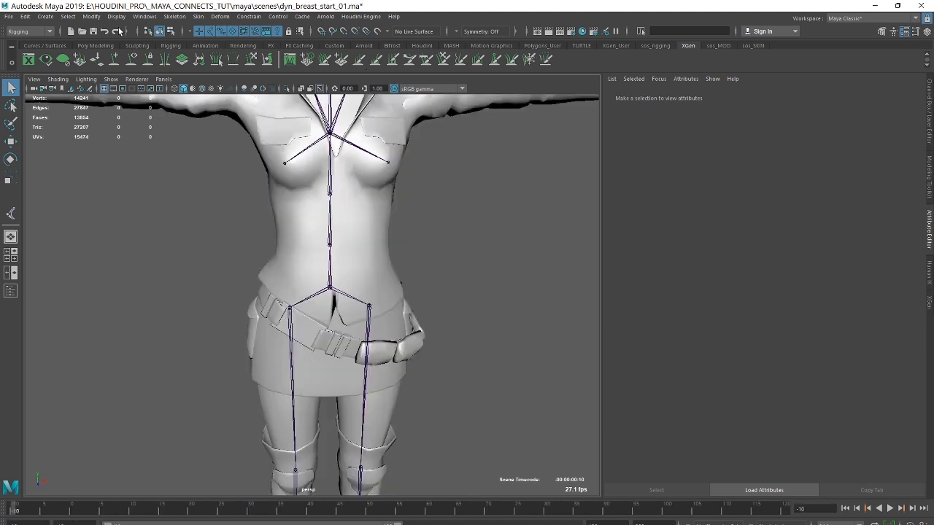
Open the Outliner and select the Hips root joint of the skeleton.
left_click(145, 16)
left_click(180, 121)
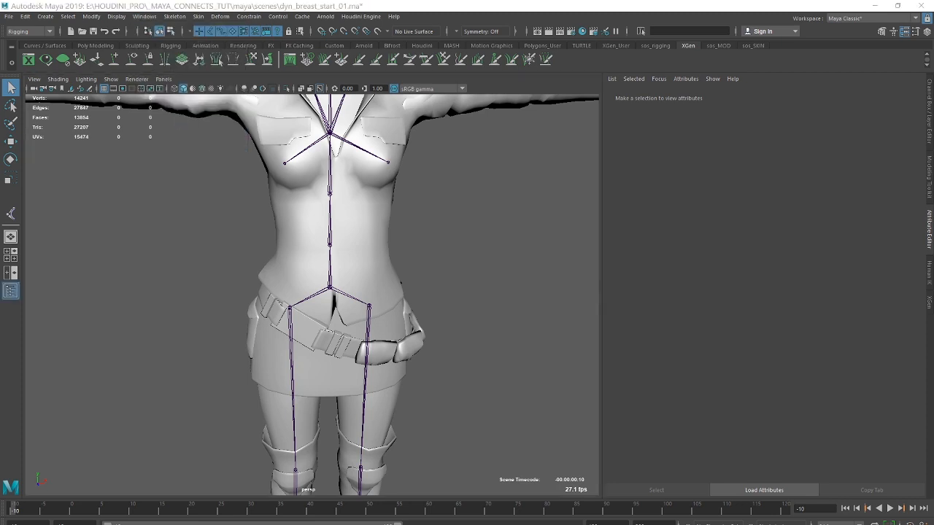
left_click(370, 359)
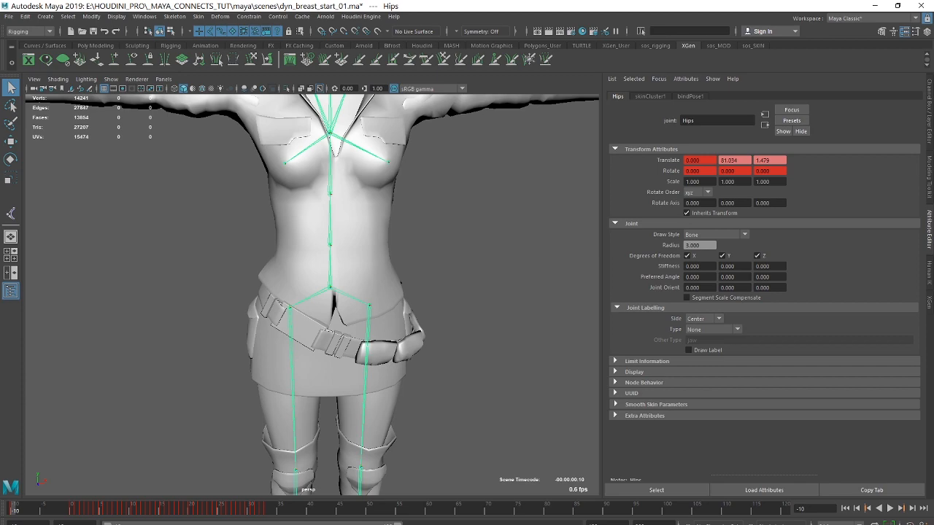
Look up the select -hi line in the Notepad notes and run it in Maya to select the whole joint hierarchy under Hips.
key("alt+Tab")
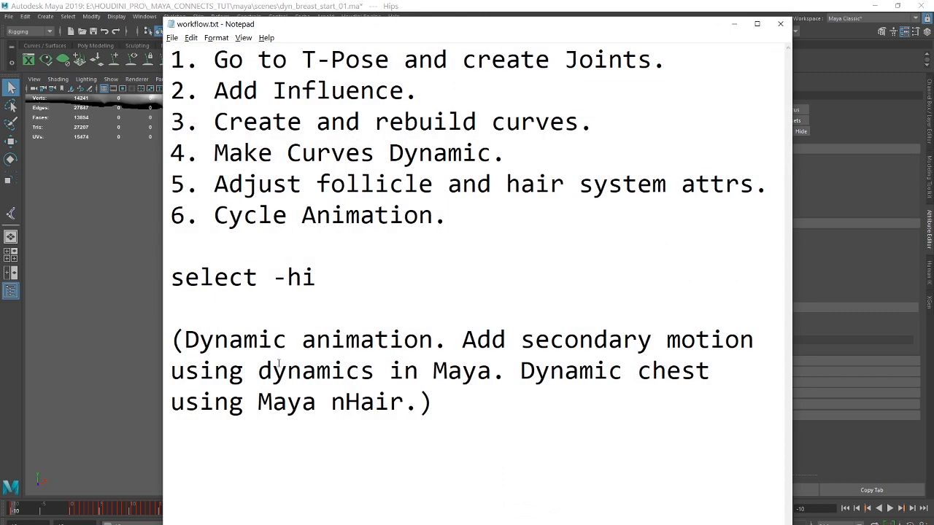
left_click_drag(318, 274, 155, 268)
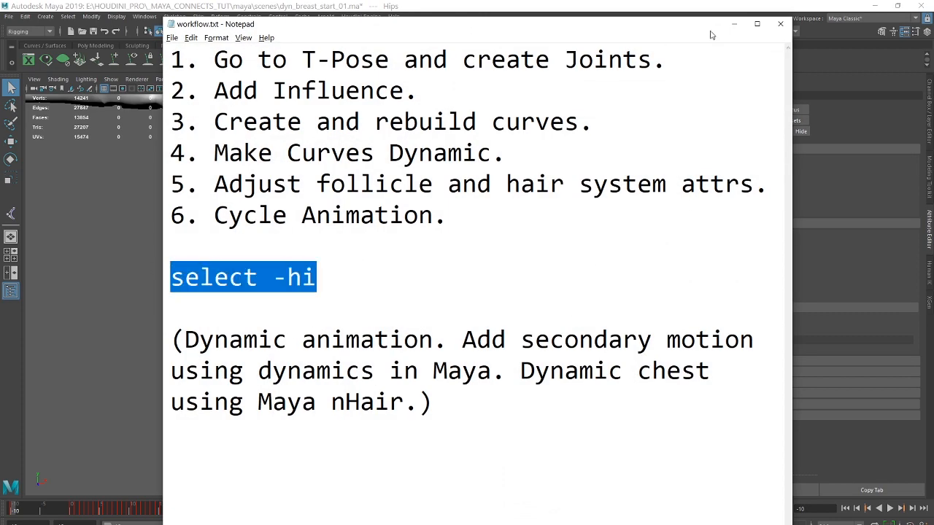
left_click(734, 24)
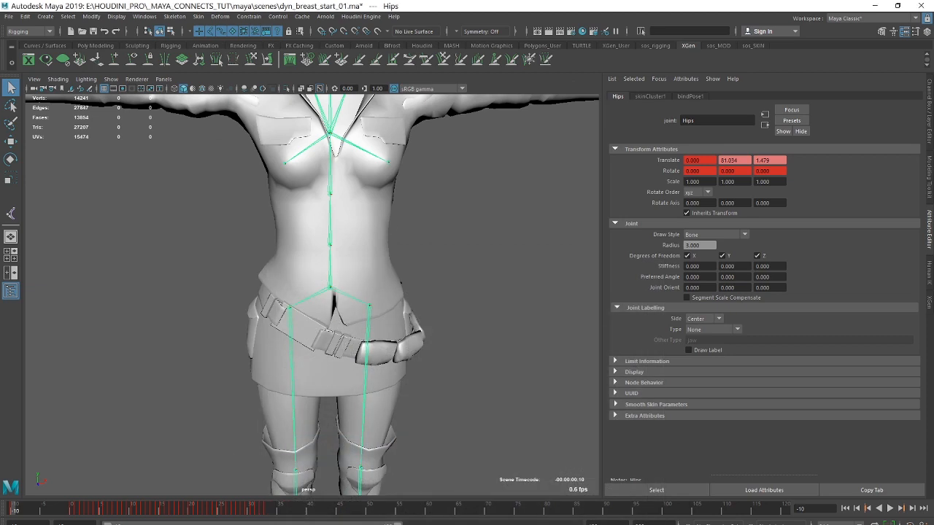
key("Return")
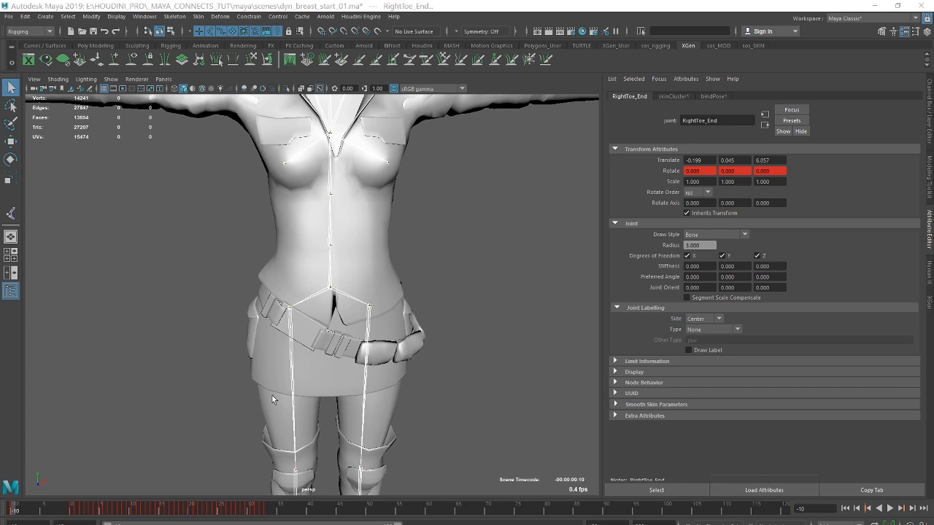
Delete the keyframes at frame -10 for all selected joints.
right_click_drag(434, 225, 349, 207, "alt")
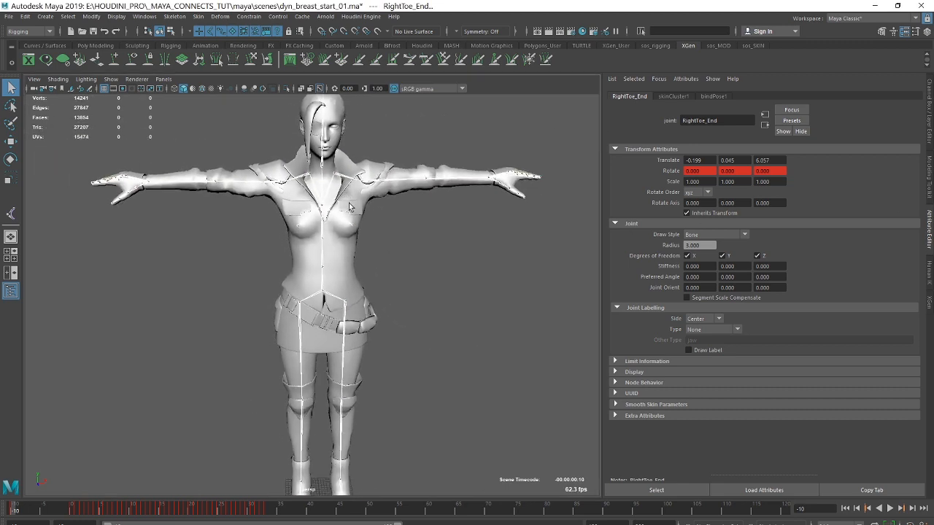
right_click(14, 510)
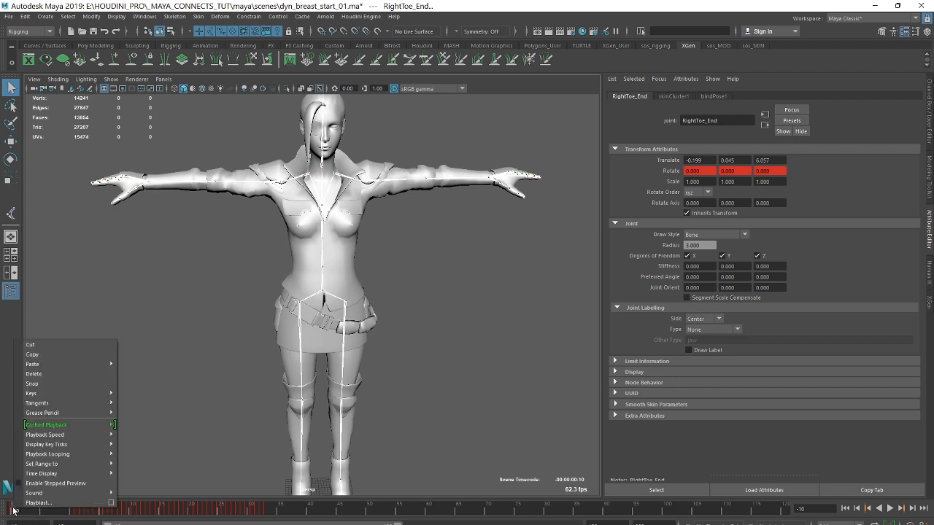
left_click(32, 373)
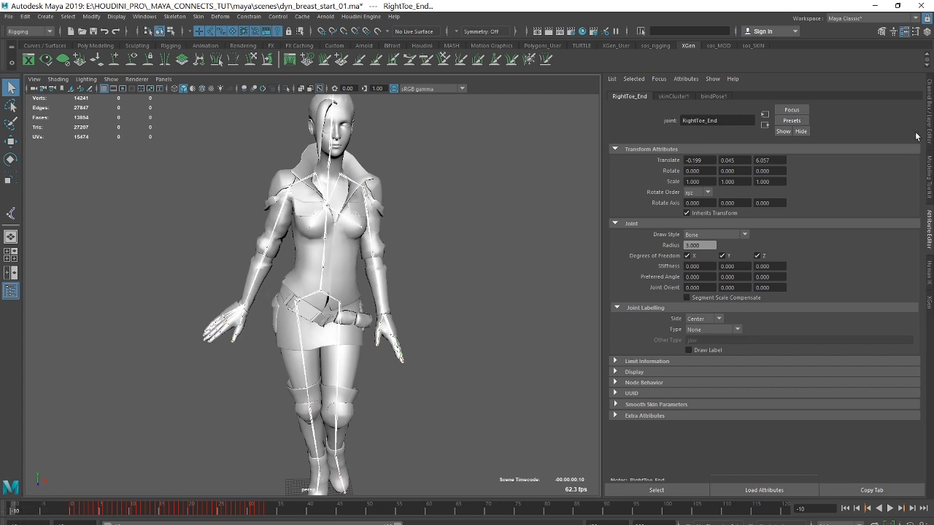
Set Rotate X, Y and Z of all selected joints to 0 at frame -10 and key those rotation channels.
left_click(923, 104)
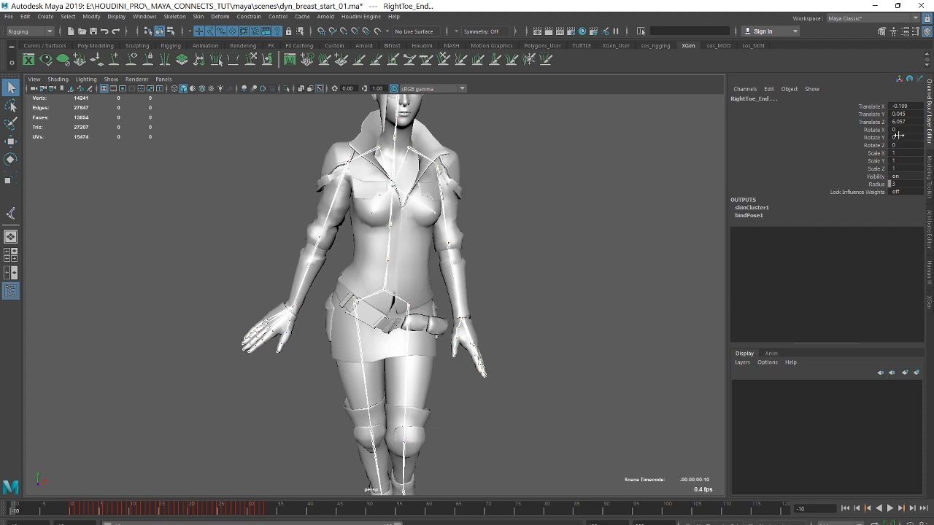
left_click_drag(898, 130, 900, 143)
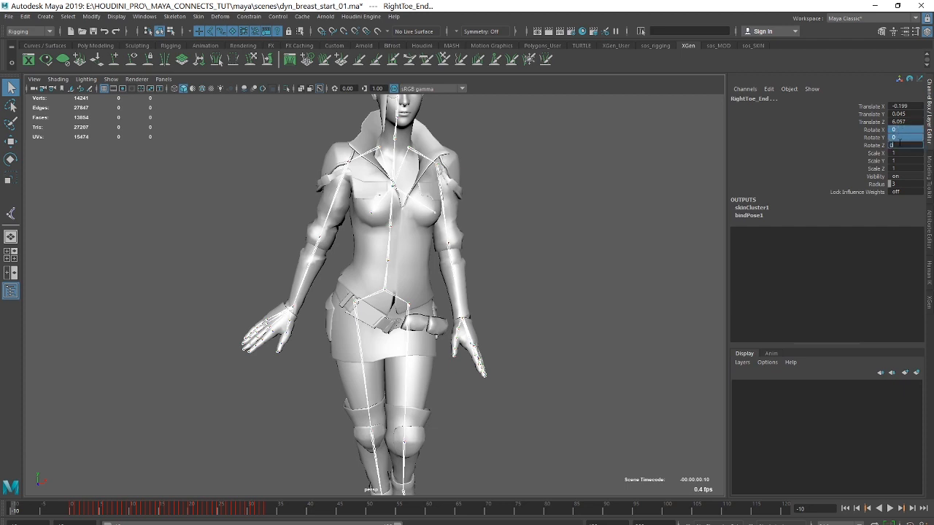
key("Return")
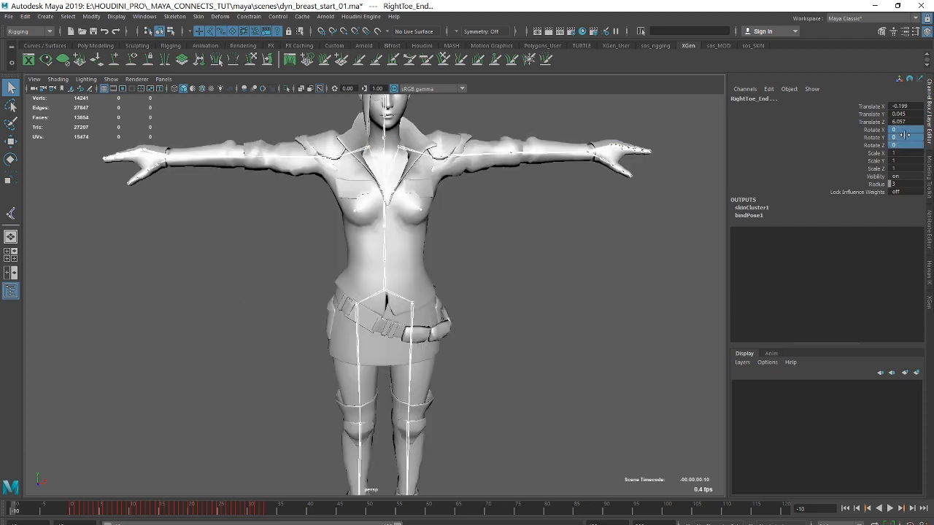
left_click_drag(873, 130, 868, 145)
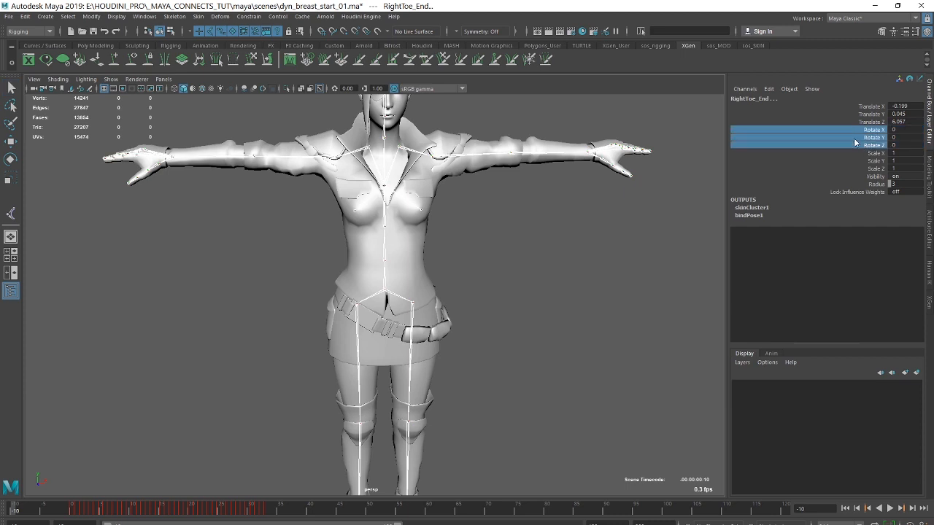
right_click(854, 141)
left_click(844, 155)
Play the animation to check the transition from the T-pose into the walk and inspect the character's torso.
key("alt+v")
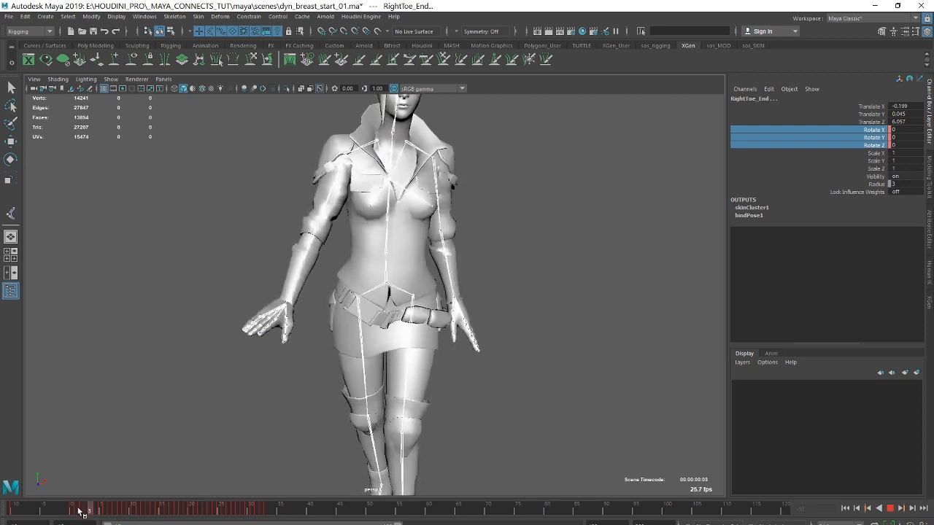
right_click_drag(472, 217, 609, 212, "alt")
left_click_drag(609, 211, 596, 219, "alt")
middle_click_drag(596, 218, 590, 210, "alt")
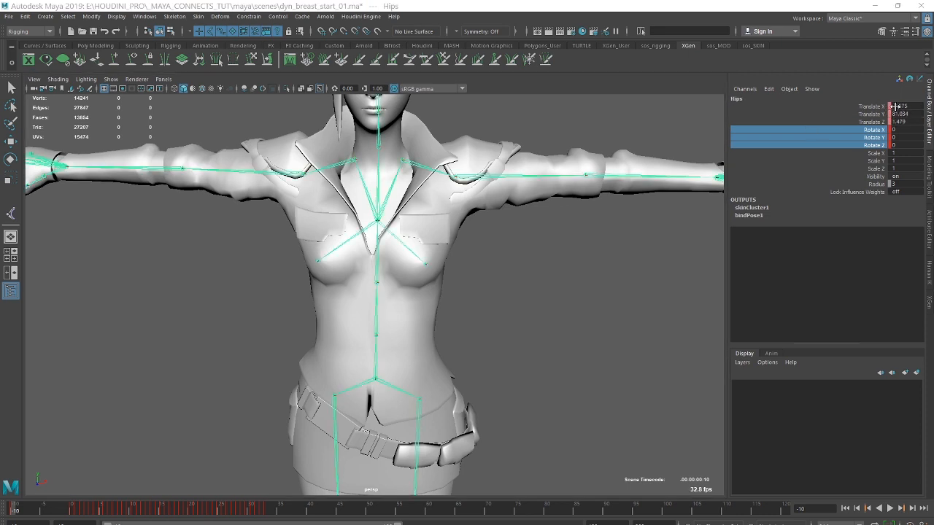
Set the Hips joint's Translate X to 0 at frame -10 and key only that channel.
right_click_drag(636, 272, 493, 296, "alt")
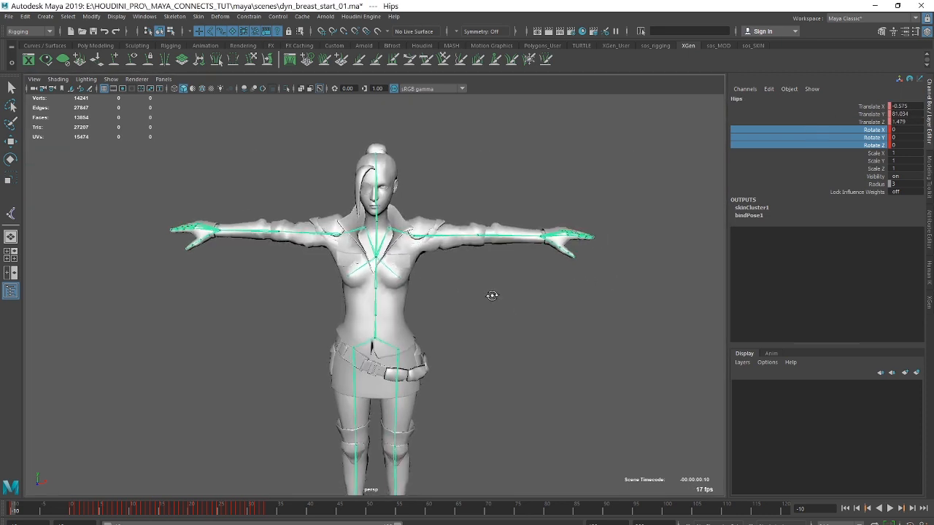
key("space")
key("space")
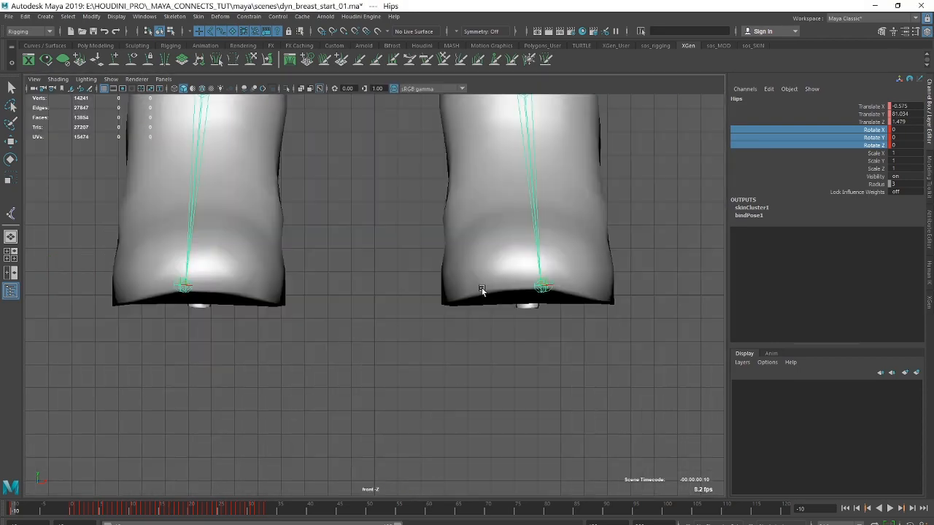
right_click_drag(432, 168, 482, 285, "alt")
middle_click_drag(473, 287, 494, 276, "alt")
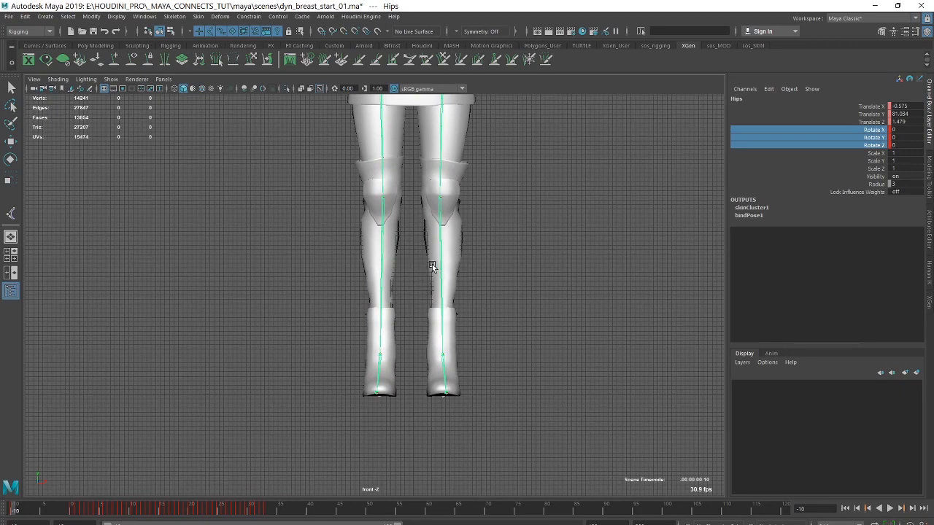
middle_click_drag(531, 203, 519, 226, "alt")
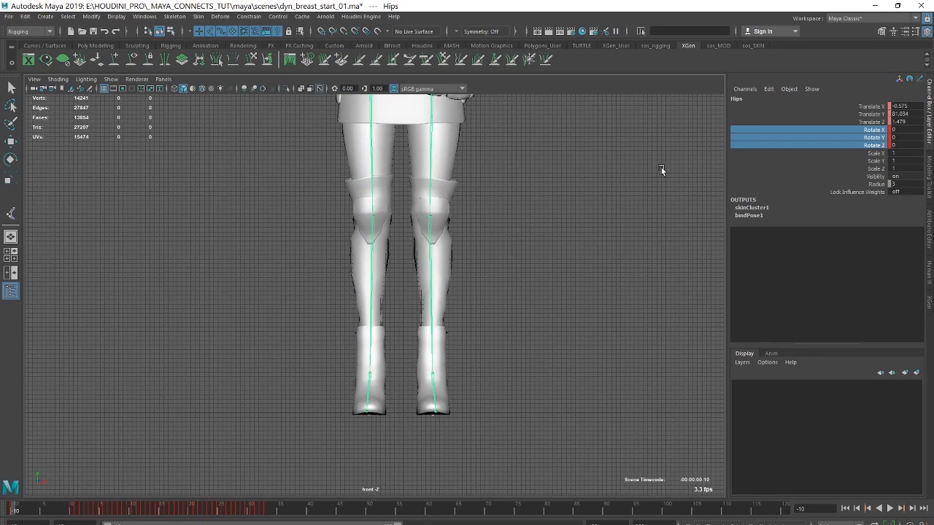
double_click(903, 106)
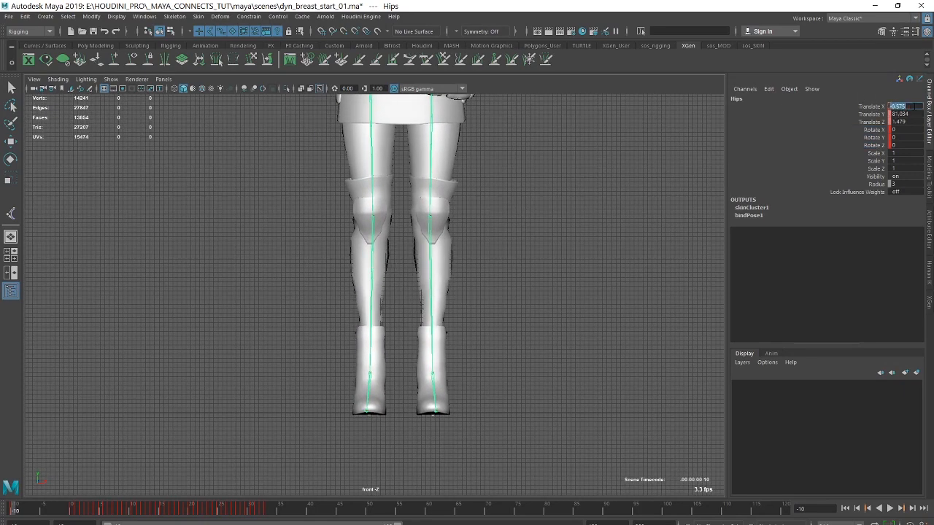
type("0")
key("Return")
left_click(878, 107)
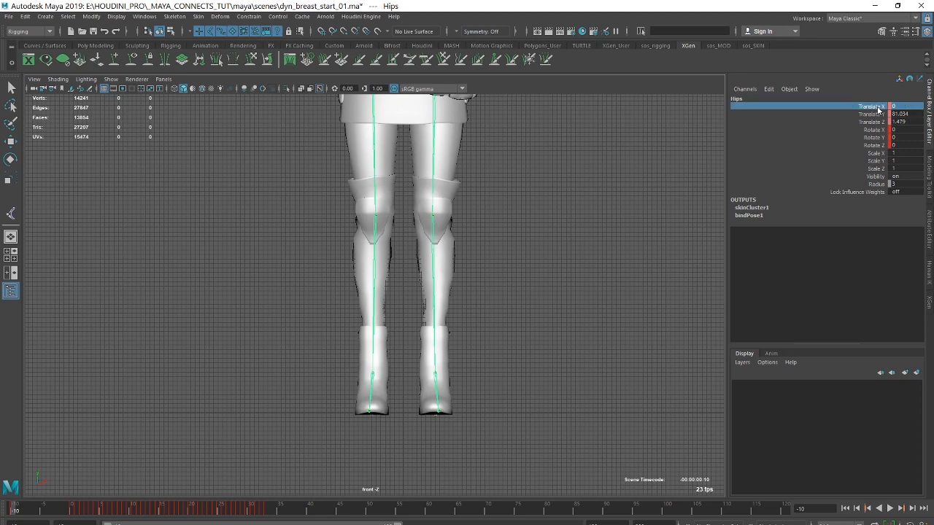
right_click(878, 109)
left_click(861, 126)
Inspect the chest joints and the rest of the skeleton in the perspective view.
key("space")
key("space")
left_click_drag(358, 170, 503, 193, "alt")
scroll(418, 173, "up", 5)
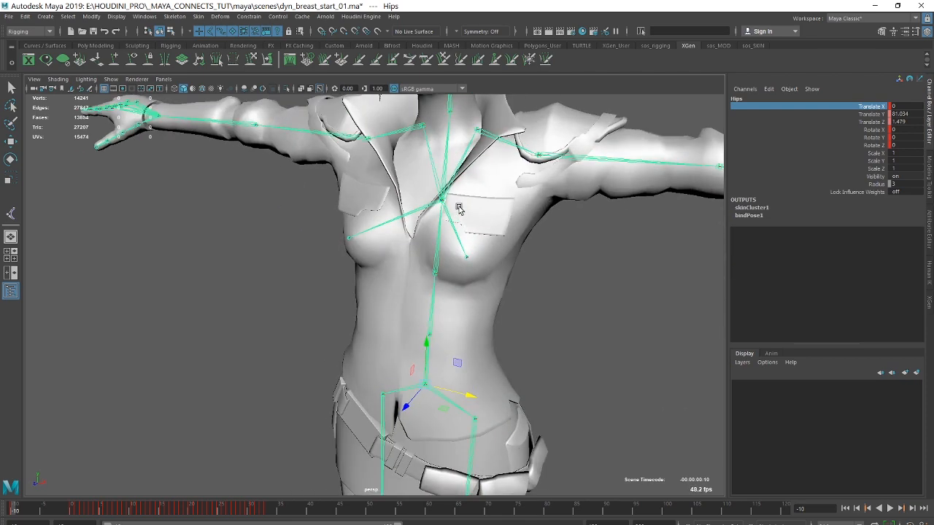
right_click_drag(458, 207, 529, 231, "alt")
left_click_drag(463, 196, 511, 201, "alt")
right_click_drag(561, 256, 408, 320, "alt")
middle_click_drag(387, 325, 379, 95, "alt")
right_click_drag(584, 160, 768, 263, "alt")
Create a two-joint chain snapped to the floor grid, starting at the origin and running 12 units forward between the feet.
middle_click_drag(487, 490, 487, 491, "alt")
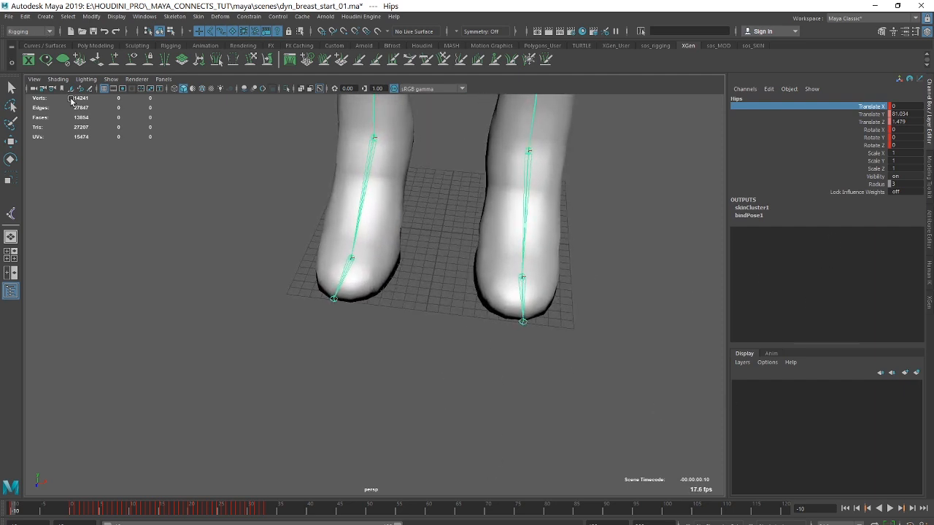
left_click(175, 18)
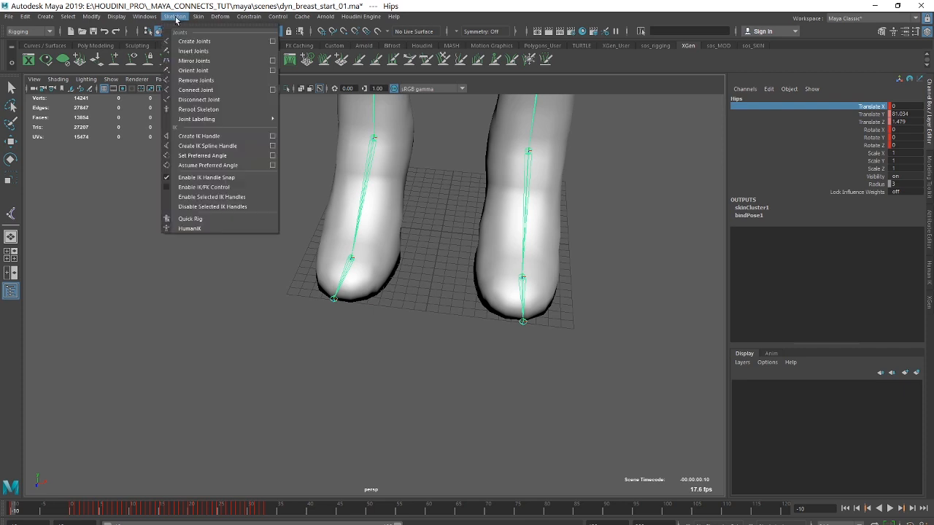
left_click(208, 42)
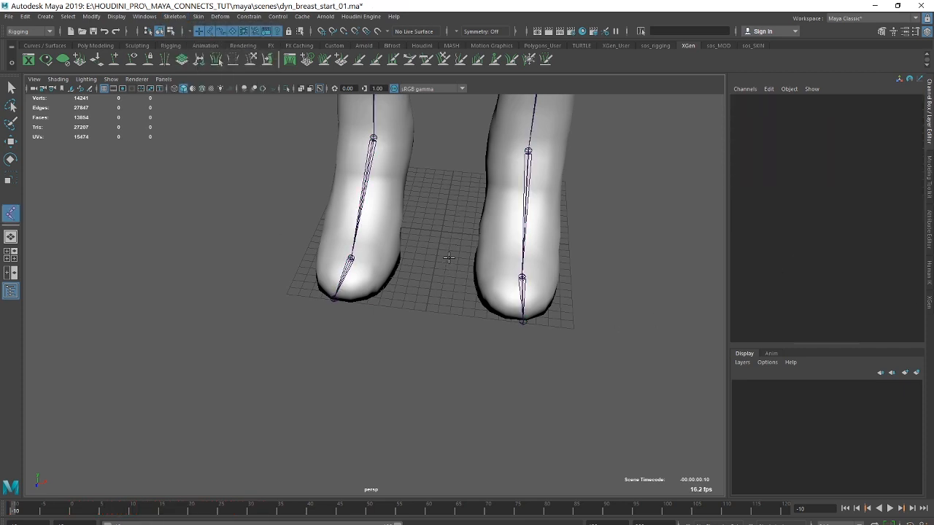
key("x")
left_click(440, 231)
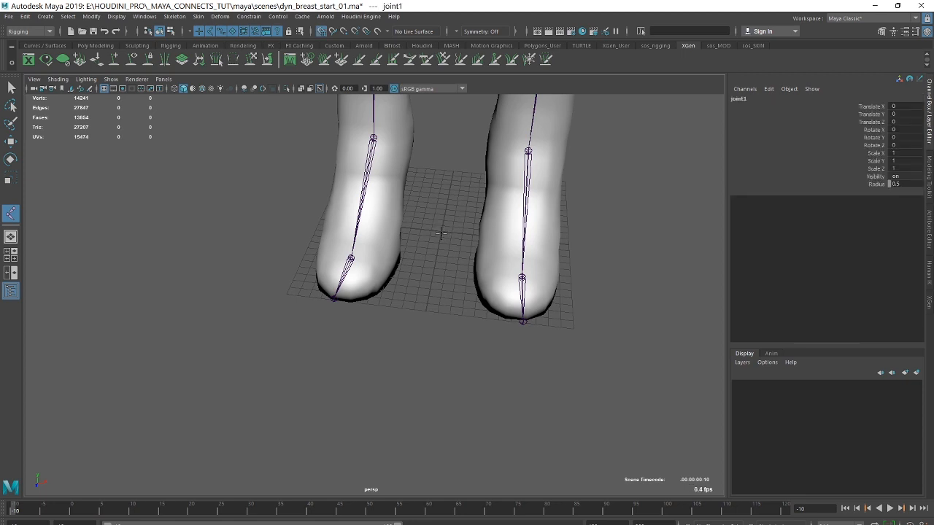
left_click(425, 312)
key("q")
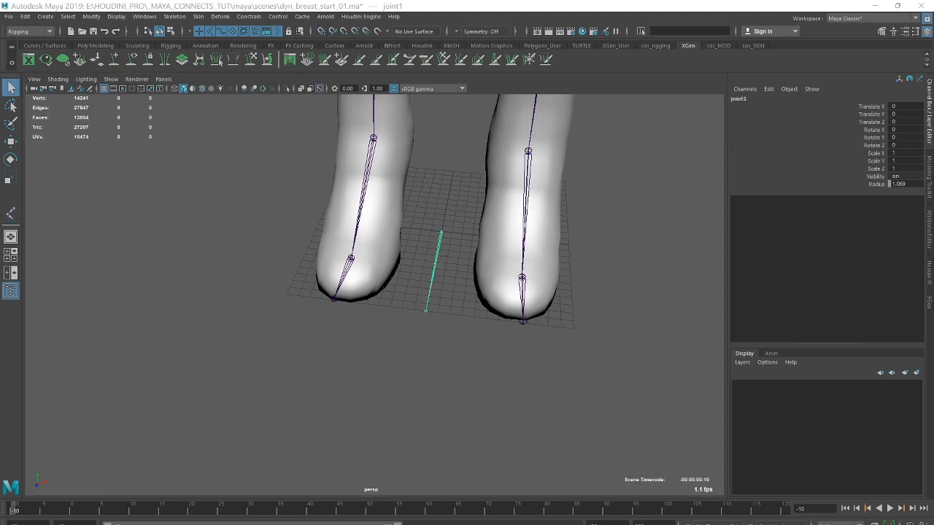
Set the radius of both new joints to 3.
left_click(903, 184)
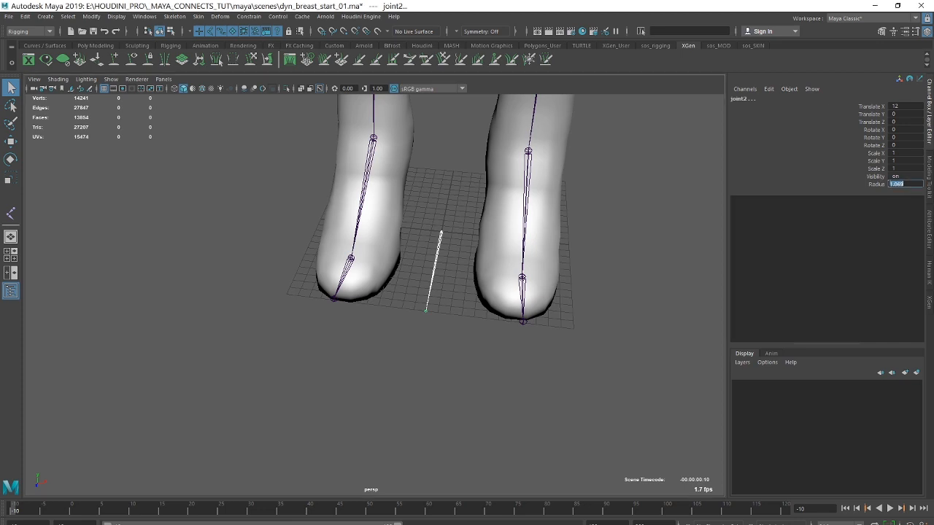
type("3")
key("Return")
Hide the character's existing RightBreast and LeftBreast joints.
right_click_drag(652, 184, 87, 233, "alt")
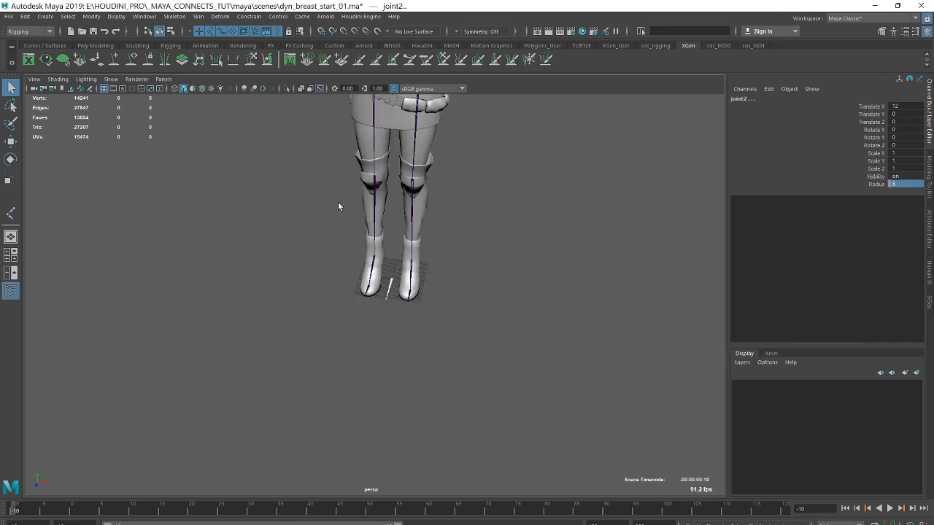
middle_click_drag(515, 187, 480, 339, "alt")
left_click_drag(480, 340, 504, 301, "alt")
middle_click_drag(391, 124, 518, 256, "alt")
right_click_drag(518, 256, 658, 252, "alt")
middle_click_drag(659, 252, 446, 178, "alt")
right_click_drag(446, 178, 606, 214, "alt")
left_click_drag(606, 214, 531, 225, "alt")
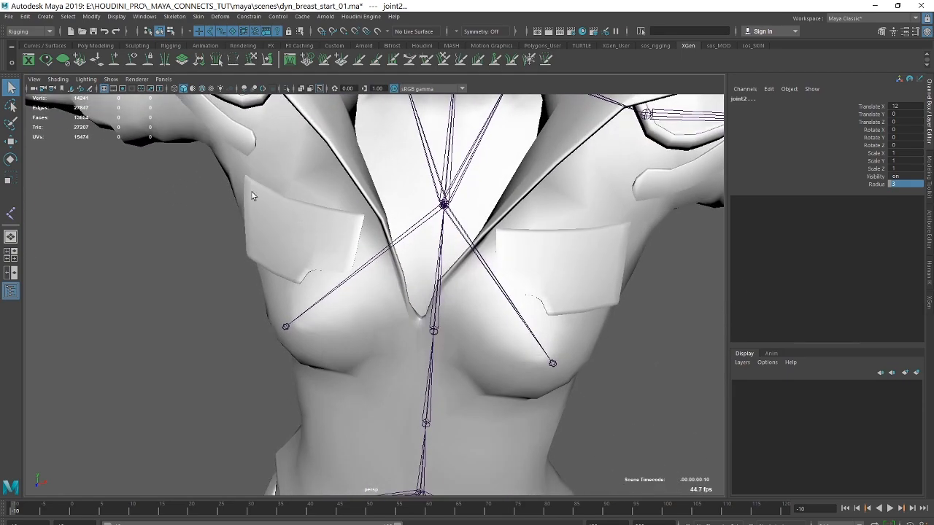
left_click(12, 89)
left_click(417, 227)
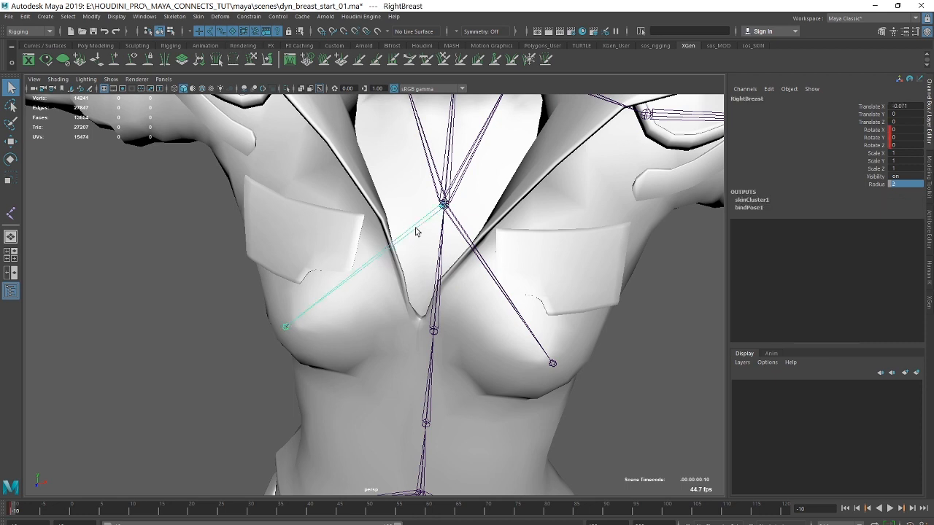
left_click(461, 227)
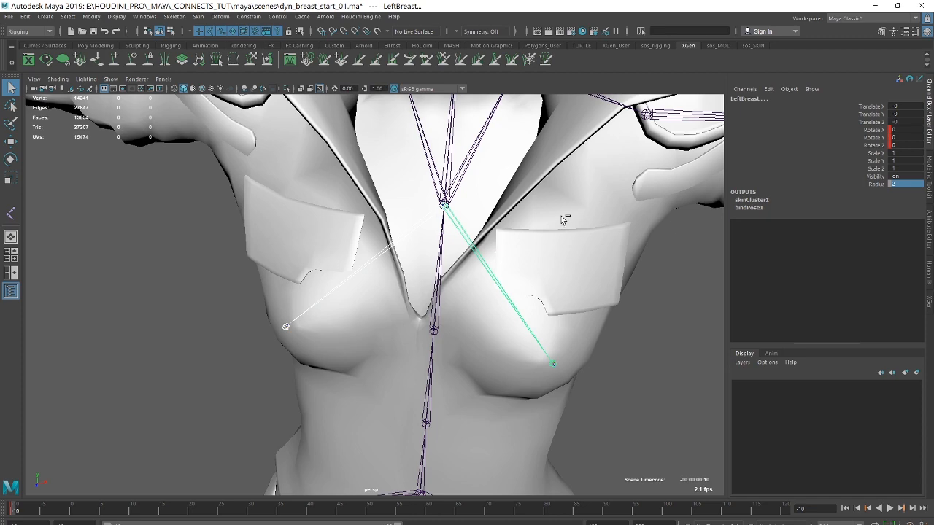
key("ctrl+h")
Select the root of the new chain at the origin, review the chest area, and bring the hidden breast joints back.
right_click_drag(582, 239, 368, 295, "alt")
middle_click_drag(642, 301, 655, 162, "alt")
right_click_drag(446, 241, 611, 318, "alt")
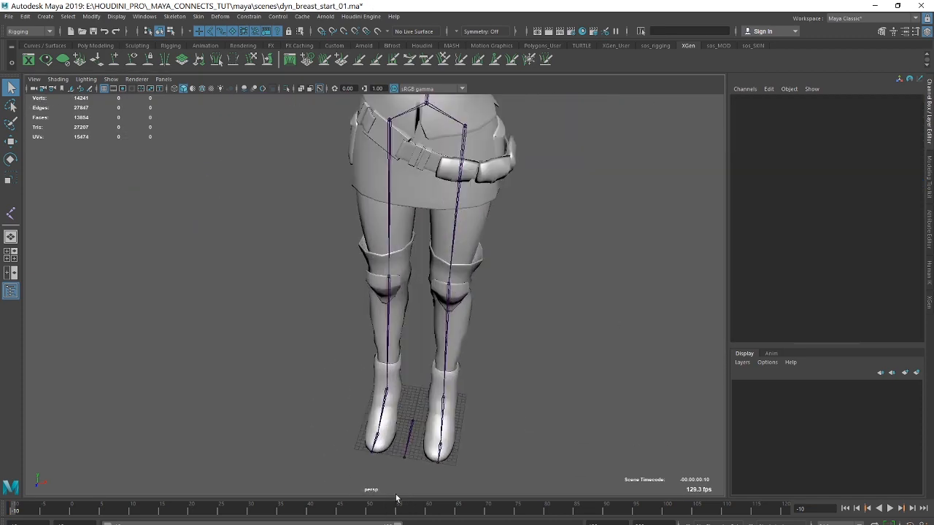
left_click(410, 437)
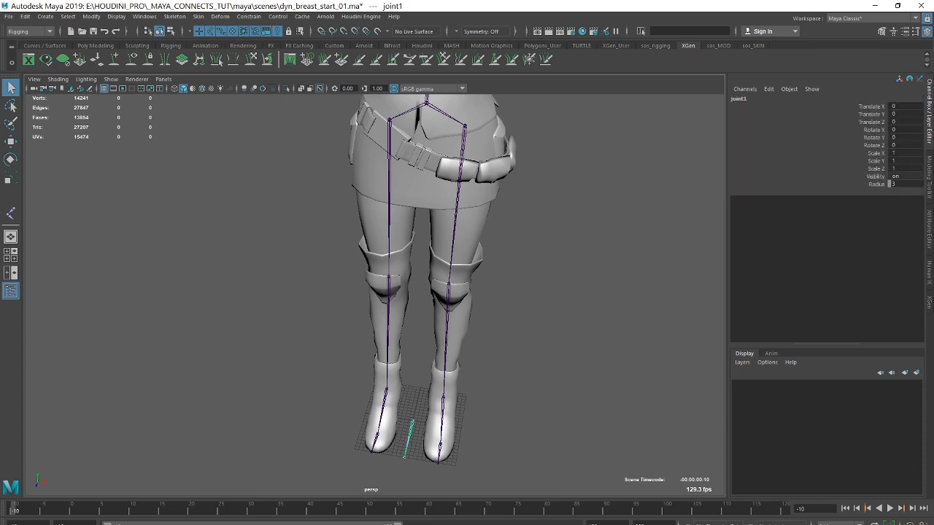
middle_click_drag(528, 151, 525, 358, "alt")
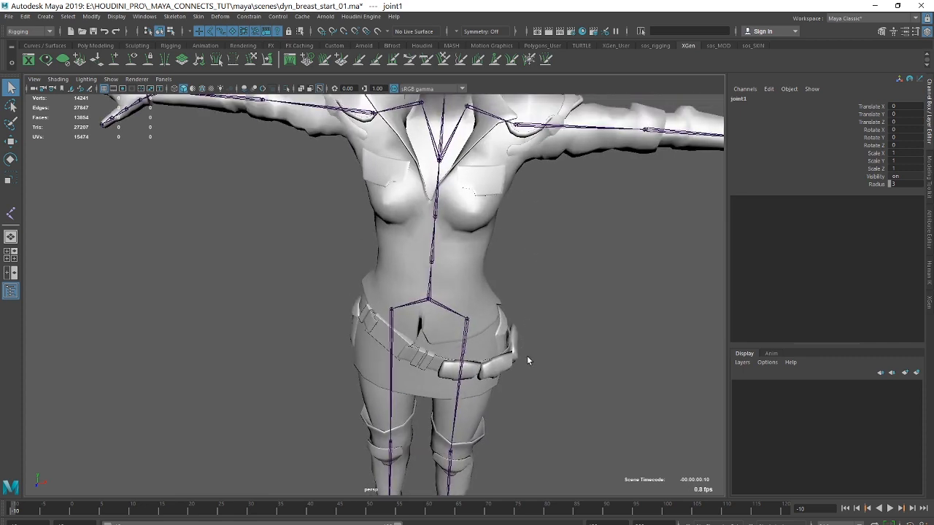
right_click_drag(463, 173, 462, 218, "alt")
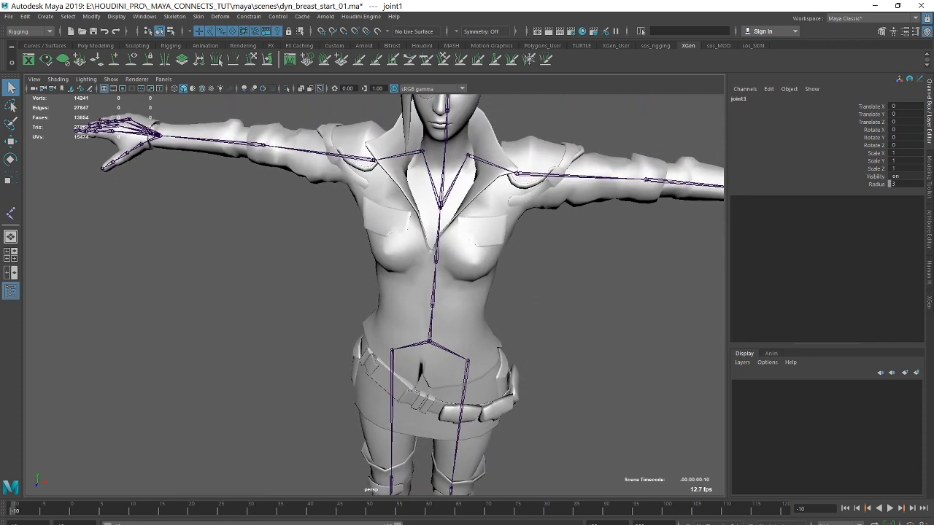
left_click_drag(592, 193, 565, 196, "alt")
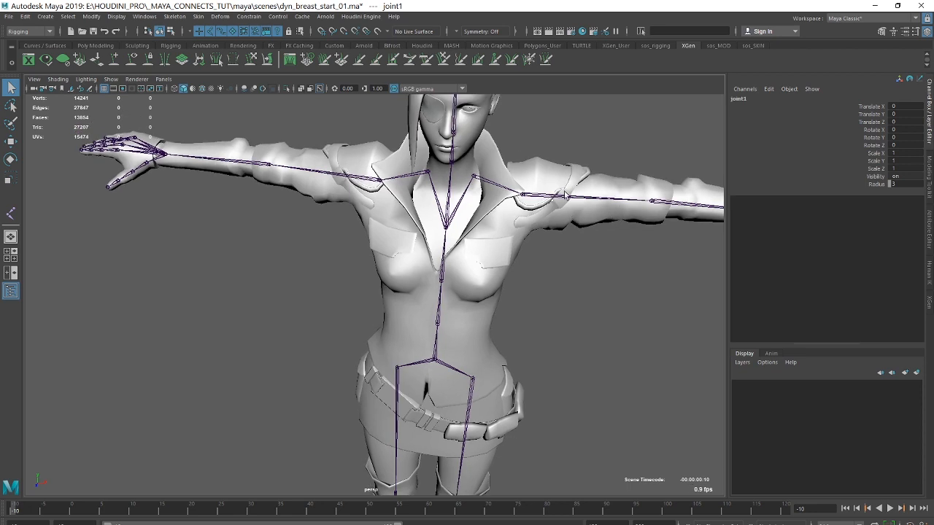
key("ctrl+z")
key("ctrl+z")
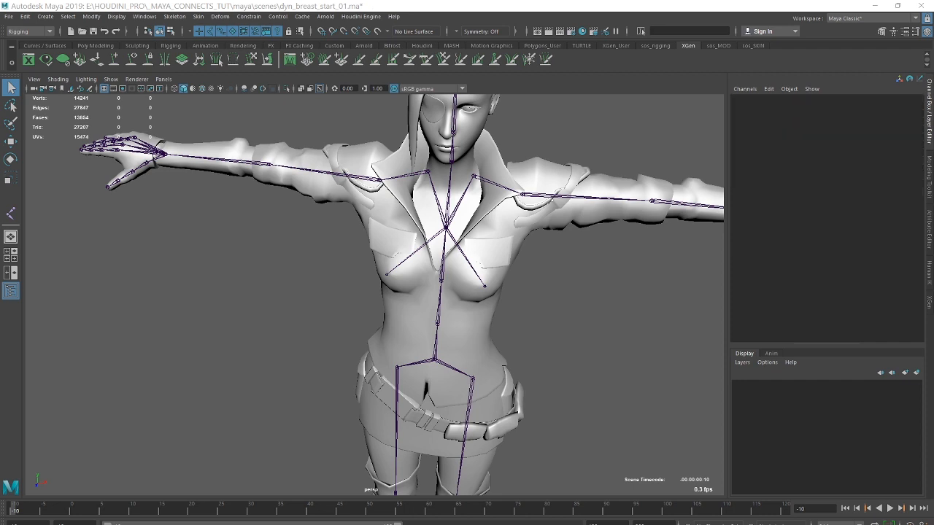
Select the existing left and right breast joints on the chest and hide them both.
middle_click_drag(494, 240, 478, 229, "alt")
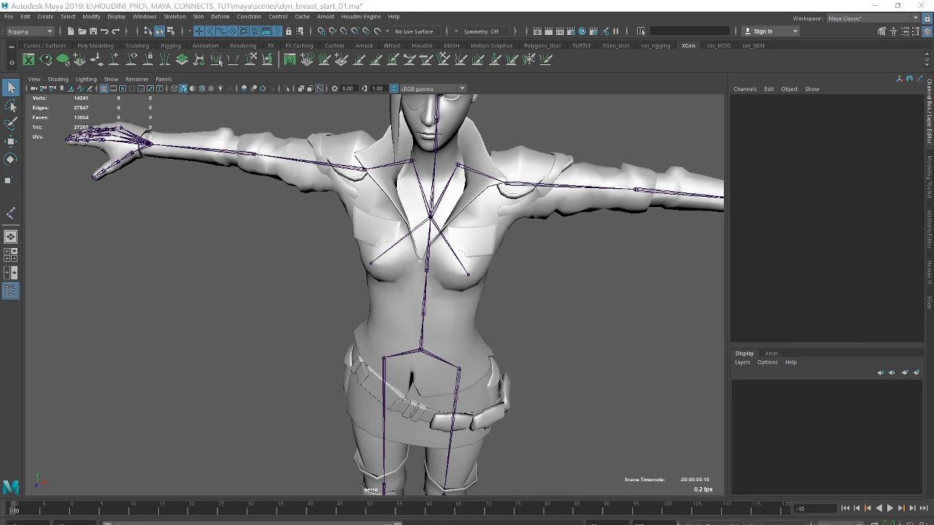
left_click(468, 274)
left_click(371, 263, "shift")
key("Delete")
Move the new LeftBreast joint chain from the origin up to the upper spine joint at the chest, snapping its root onto that joint.
right_click_drag(509, 284, 630, 271, "alt")
middle_click_drag(630, 272, 586, 184, "alt")
right_click_drag(586, 184, 567, 356, "alt")
middle_click_drag(567, 356, 587, 205, "alt")
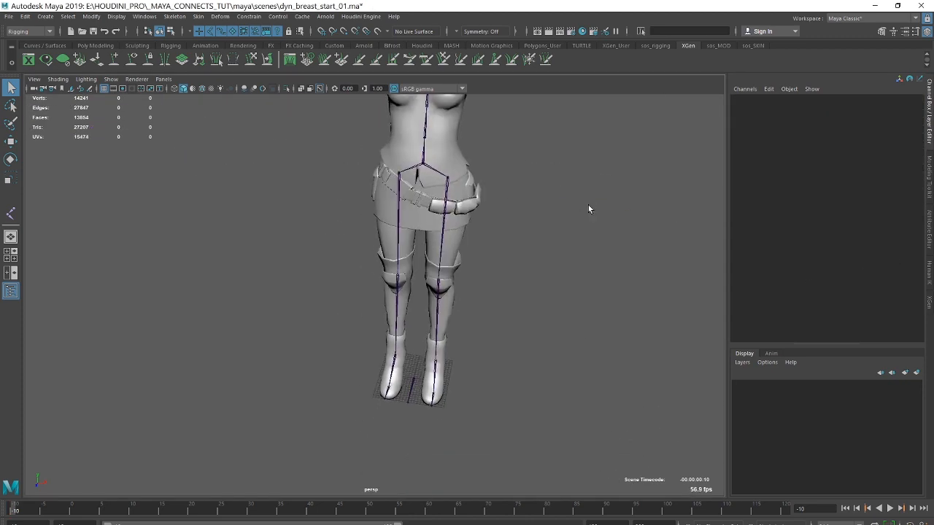
right_click_drag(587, 205, 657, 265, "alt")
left_click(439, 448)
middle_click_drag(562, 269, 542, 375, "alt")
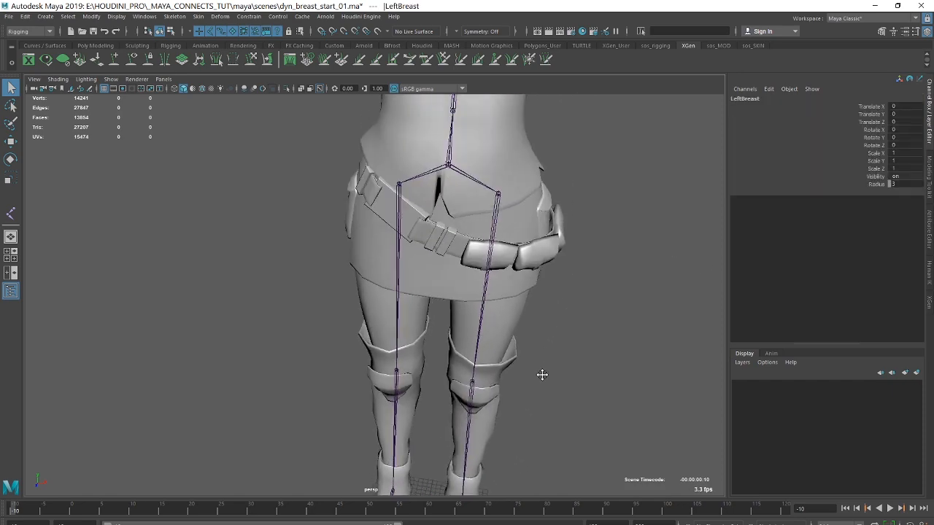
right_click_drag(542, 375, 465, 219, "alt")
middle_click_drag(465, 219, 538, 84, "alt")
key("w")
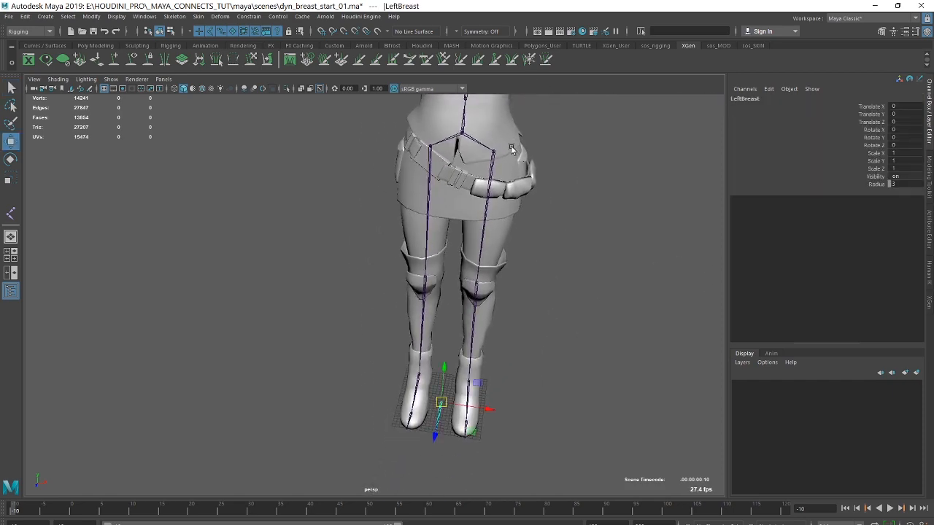
middle_click_drag(544, 166, 503, 406, "alt")
right_click_drag(440, 321, 690, 307, "alt")
middle_click_drag(567, 194, 515, 234, "alt")
right_click_drag(496, 227, 534, 217, "alt")
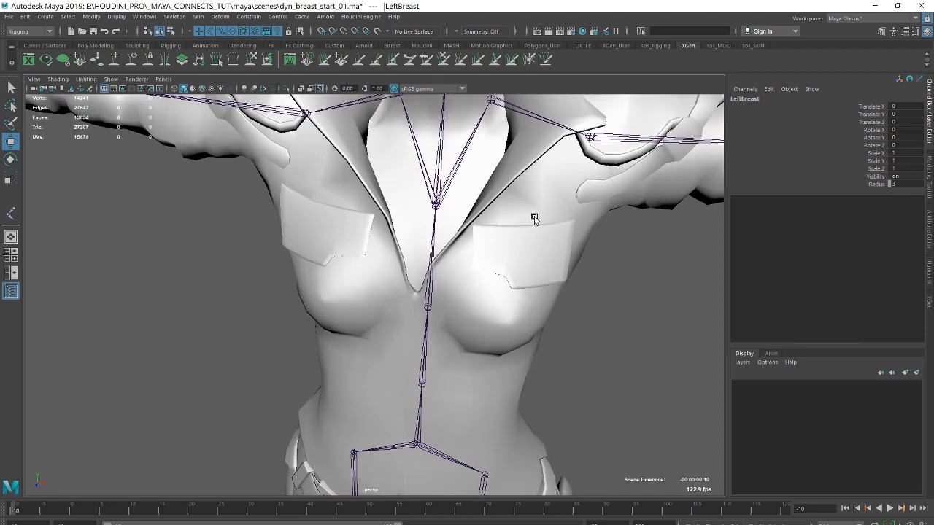
left_click_drag(534, 217, 432, 214, "alt")
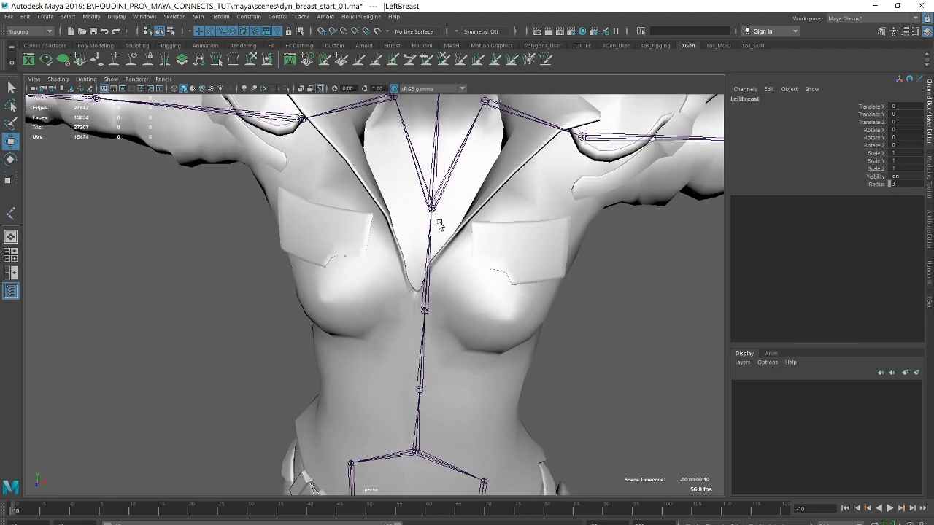
left_click(431, 208)
Rotate the new LeftBreast joint to about -6.9, 31.8, -12.9 so the chain points into the left breast.
left_click_drag(510, 205, 558, 207, "alt")
right_click_drag(558, 207, 576, 219, "alt")
middle_click_drag(576, 218, 576, 261, "alt")
left_click_drag(466, 192, 446, 197, "alt")
left_click_drag(405, 116, 396, 121, "alt")
right_click_drag(396, 121, 342, 151, "alt")
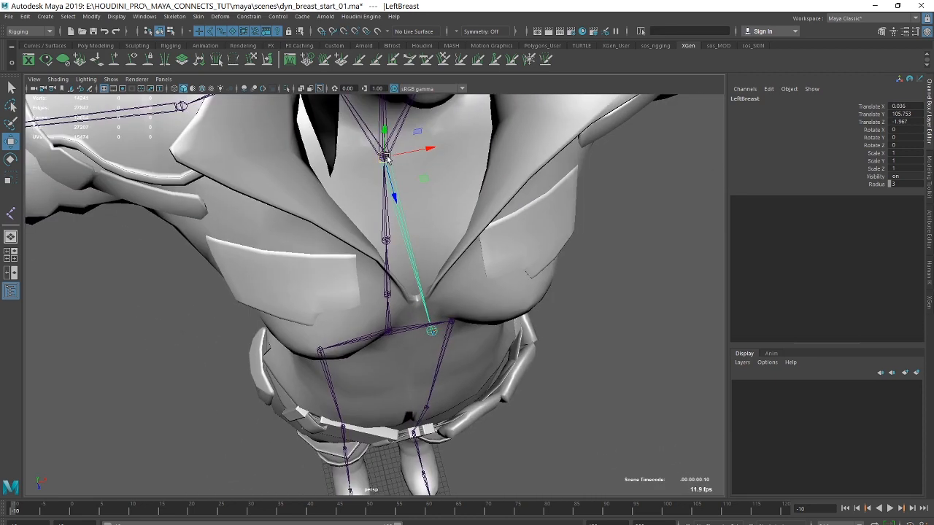
left_click_drag(559, 198, 540, 189, "alt")
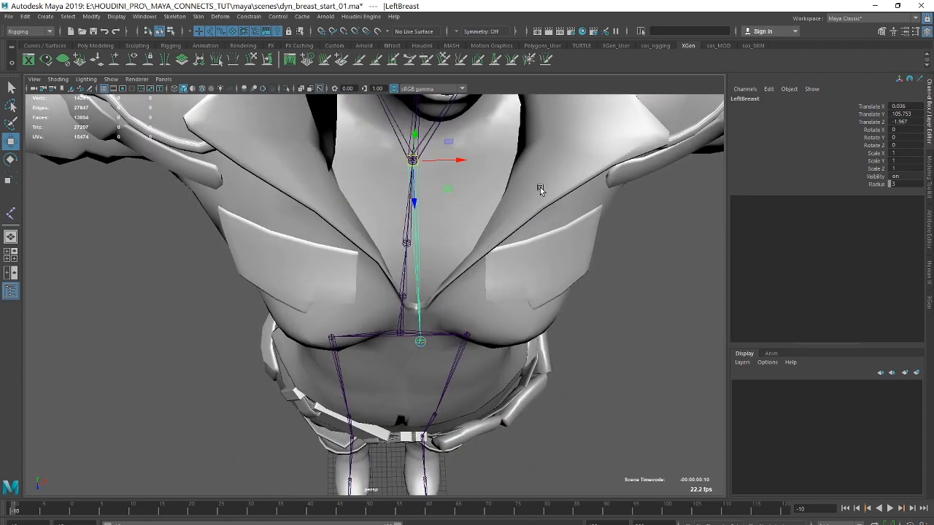
key("e")
left_click_drag(431, 198, 495, 198)
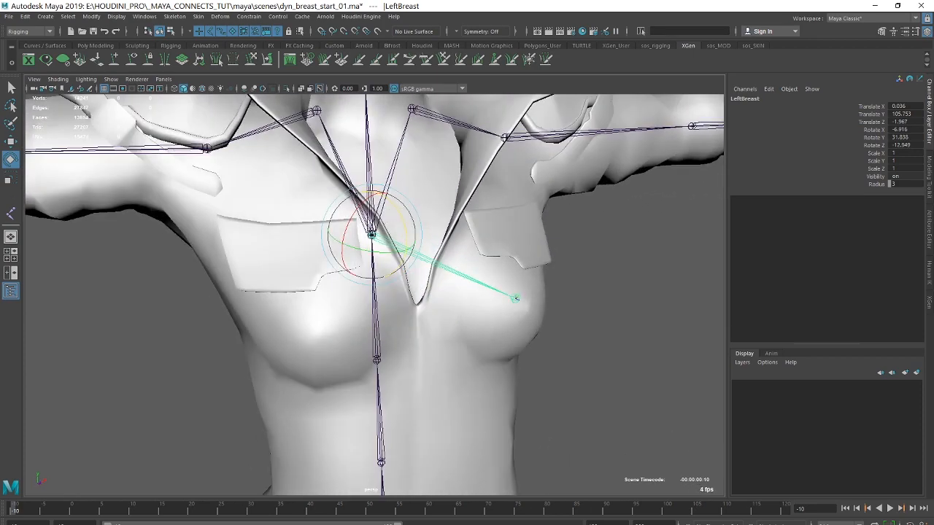
Lengthen the chain by setting the LeftBreastEND joint's Translate X to about 13.02, and check its placement in the left breast.
left_click(515, 298)
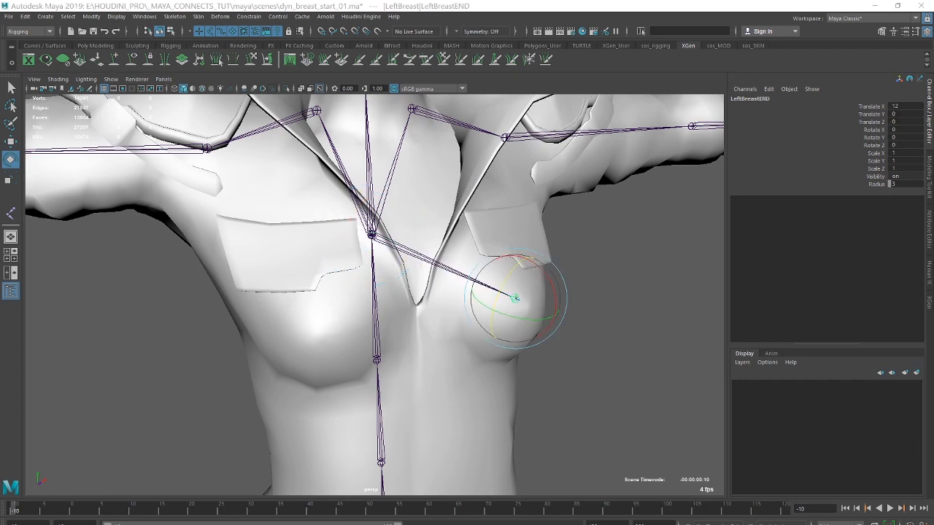
left_click(866, 107)
middle_click_drag(631, 253, 647, 251)
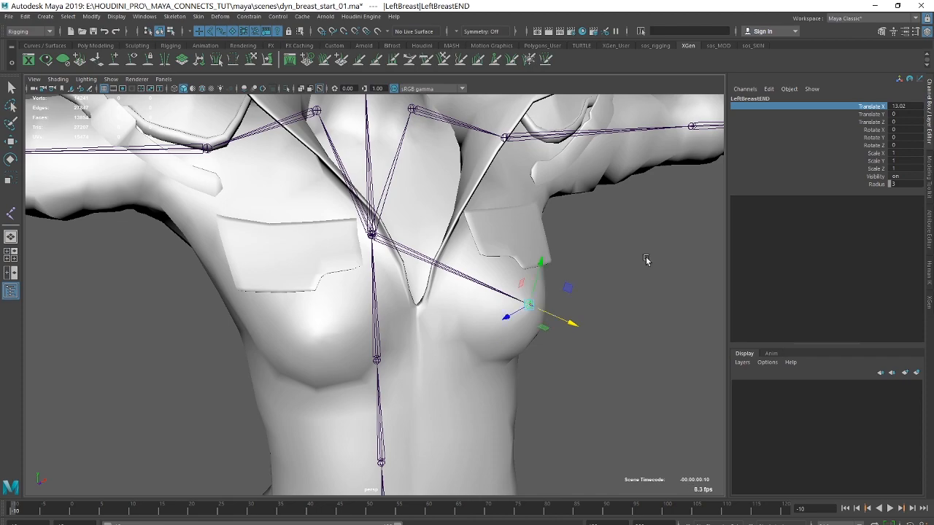
left_click_drag(647, 262, 623, 270, "alt")
right_click_drag(623, 271, 573, 286, "alt")
middle_click_drag(572, 286, 606, 218, "alt")
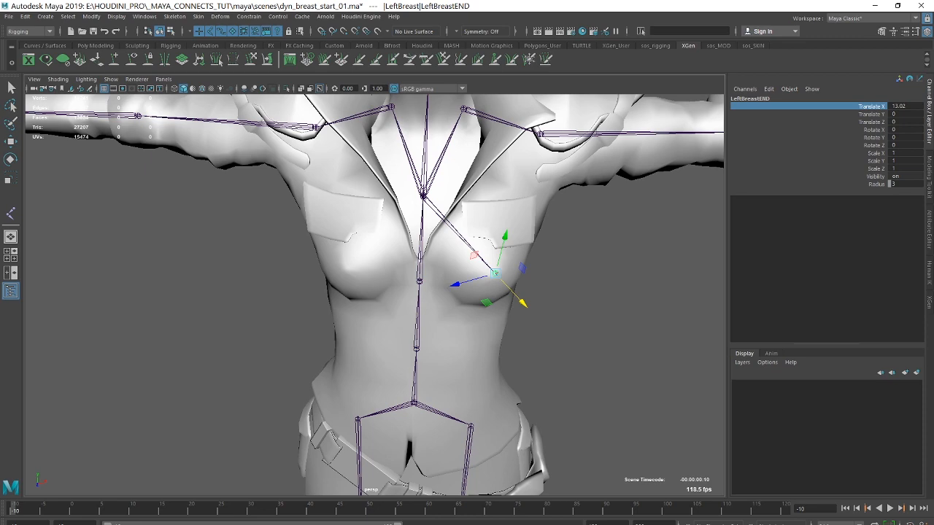
Freeze the transformations of the new LeftBreast root joint after checking the chain's placement in the left breast.
left_click_drag(439, 212, 469, 211, "alt")
right_click_drag(358, 192, 544, 150, "alt")
middle_click_drag(544, 149, 538, 261, "alt")
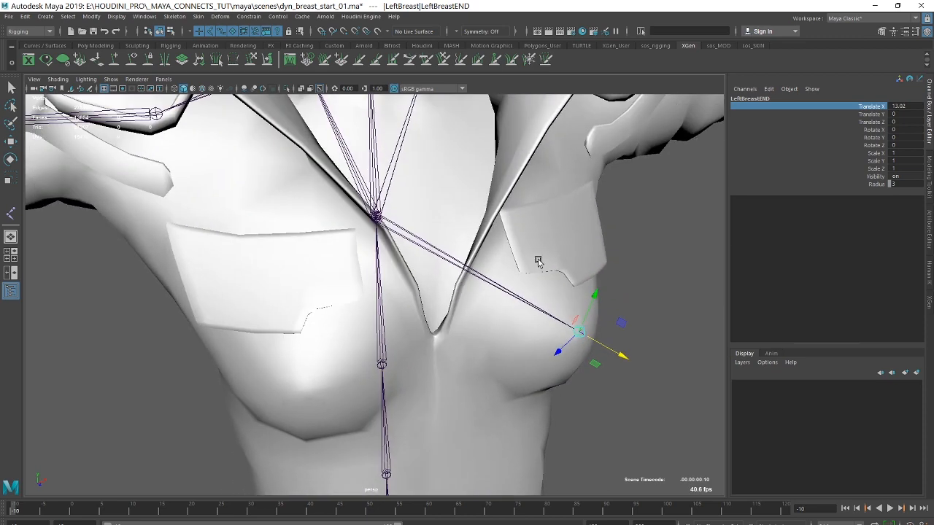
left_click_drag(393, 238, 440, 225, "alt")
middle_click_drag(440, 225, 403, 257, "alt")
right_click_drag(403, 256, 544, 226, "alt")
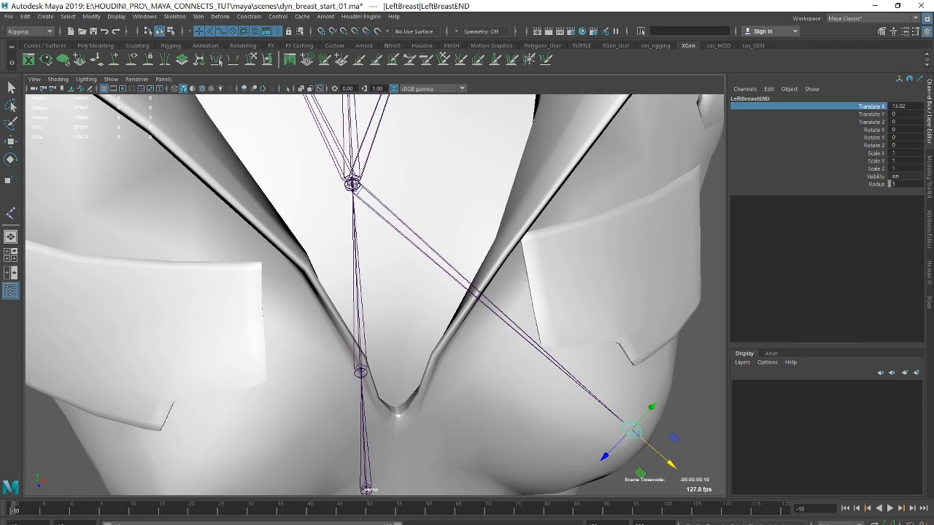
left_click(352, 184)
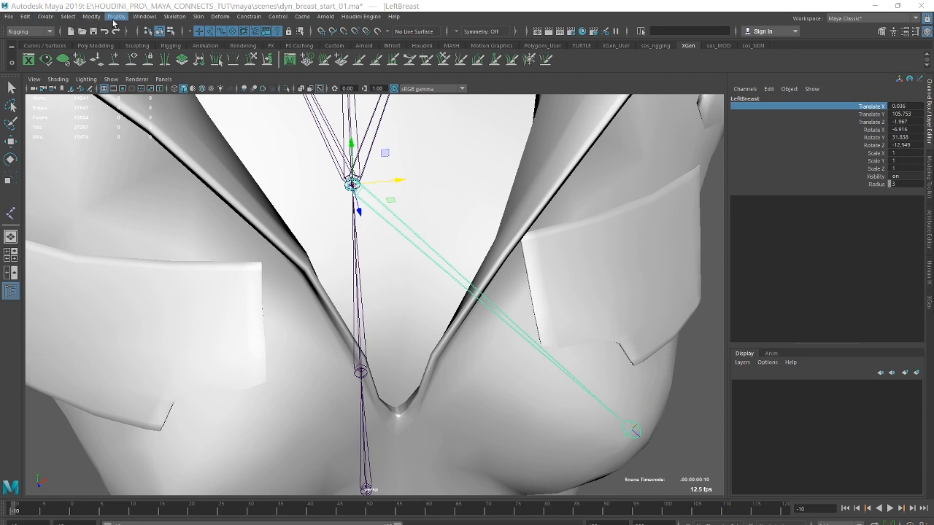
left_click(93, 18)
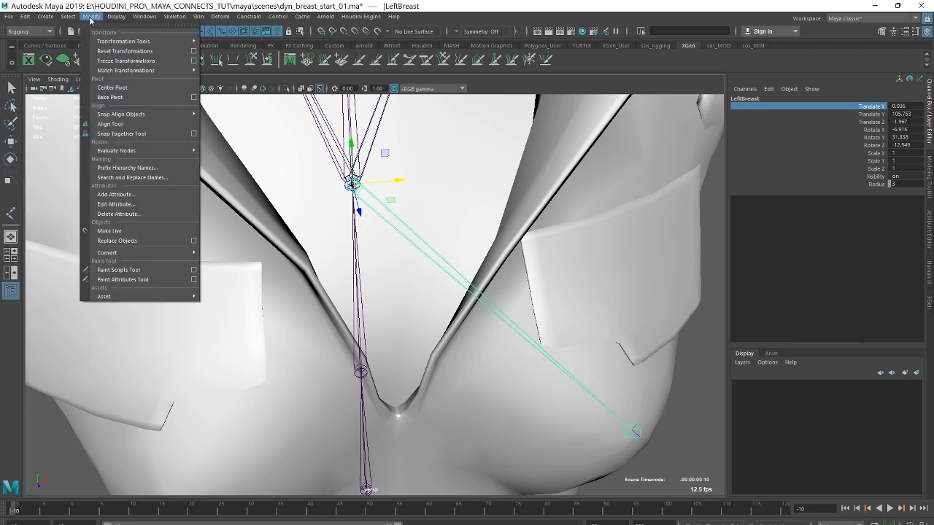
left_click(120, 59)
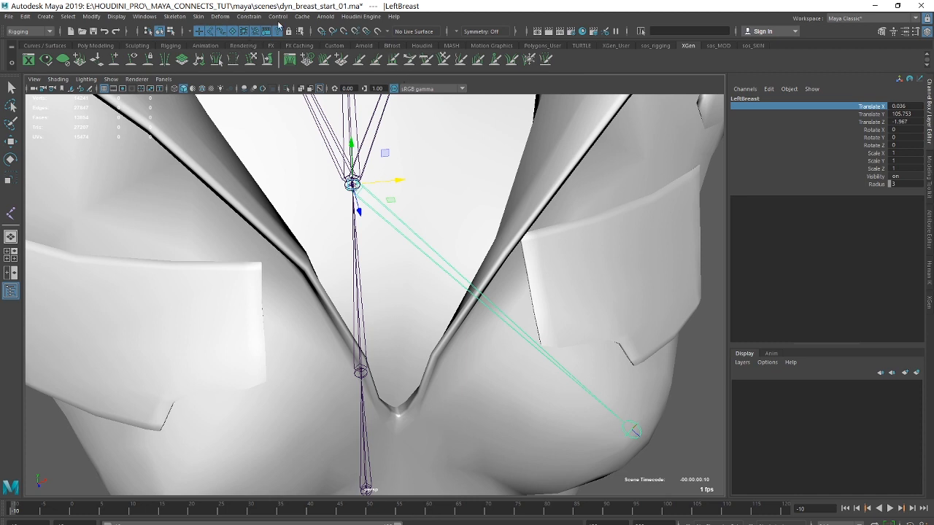
Orient the LeftBreast chain with the Orient Joint options reset to their defaults.
left_click(175, 16)
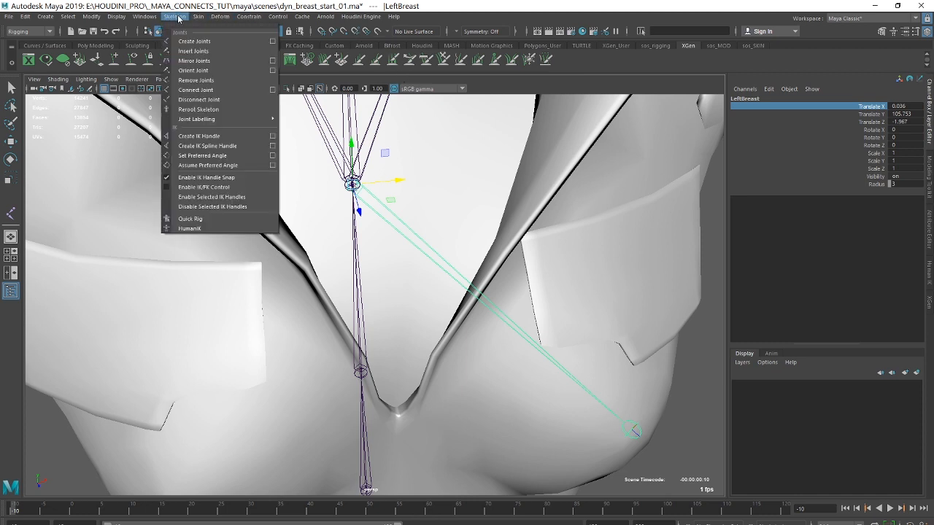
left_click(272, 70)
left_click(574, 89)
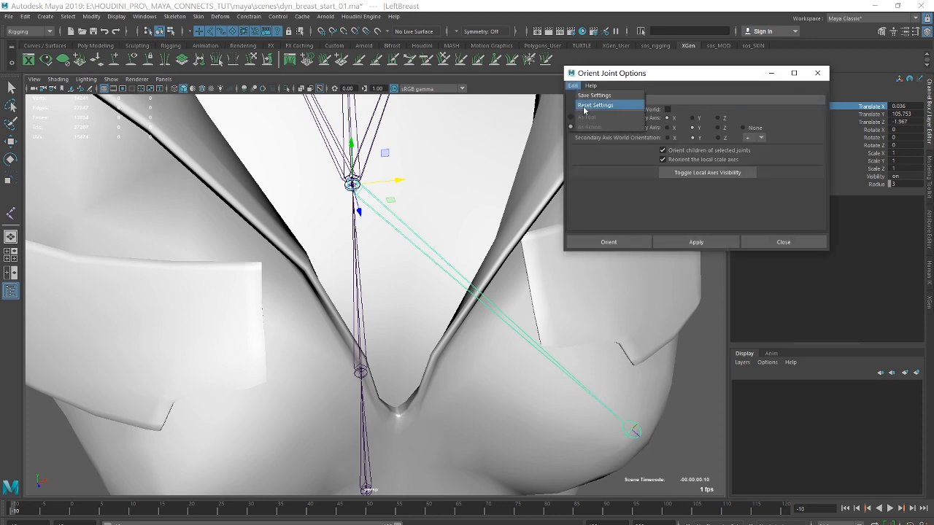
left_click(583, 107)
left_click(638, 245)
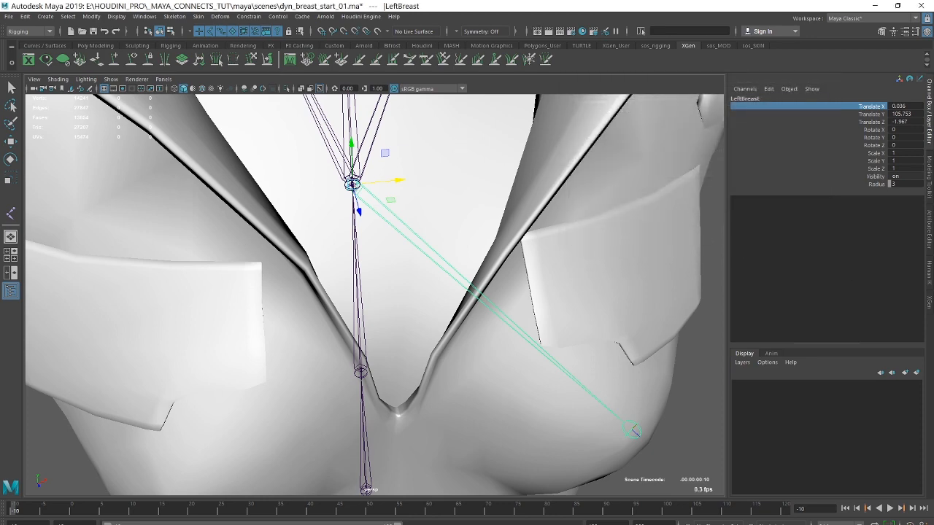
Mirror the LeftBreast chain across YZ with the Behavior function, replacing Left with Right in the joint names.
right_click_drag(560, 225, 259, 238, "alt")
left_click_drag(485, 314, 452, 305, "alt")
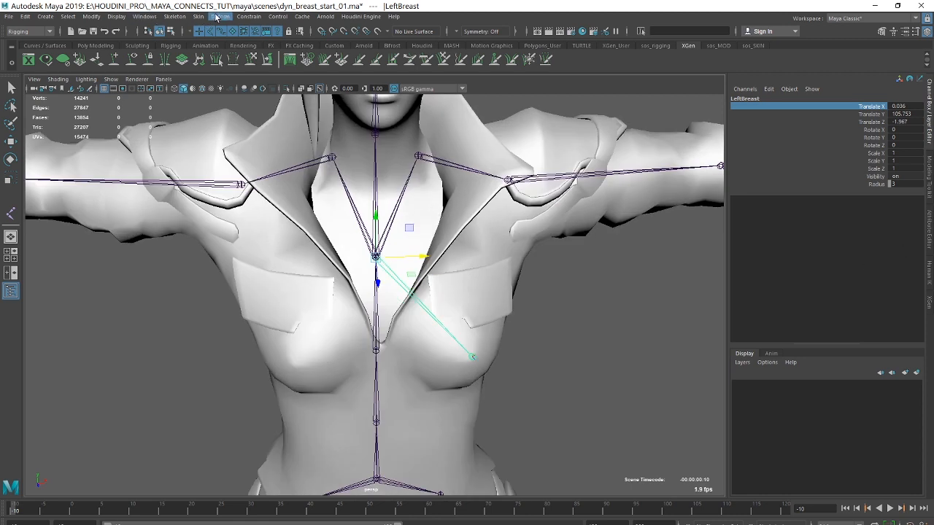
left_click(174, 16)
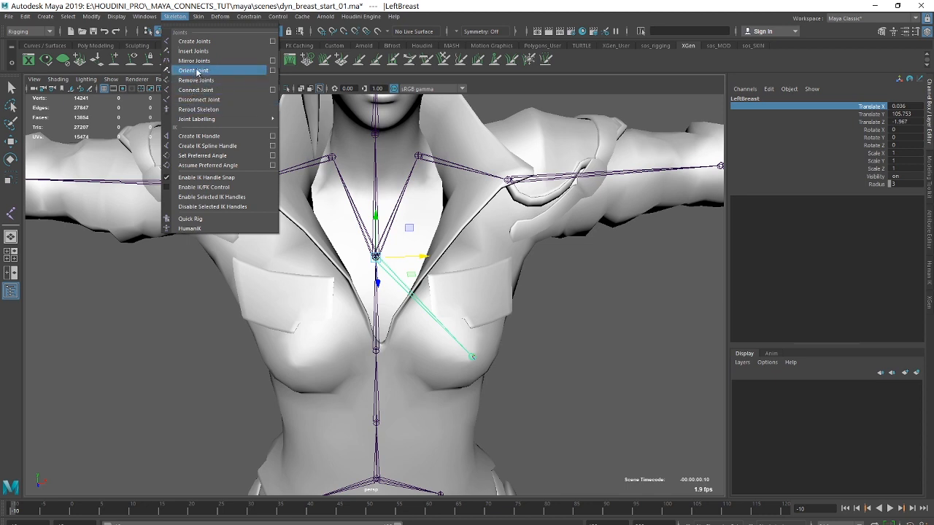
left_click(272, 60)
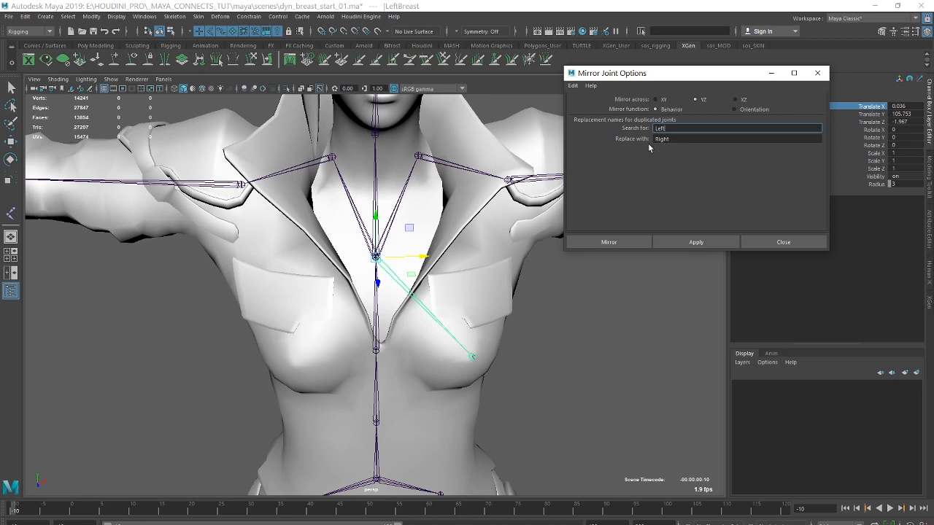
left_click(617, 249)
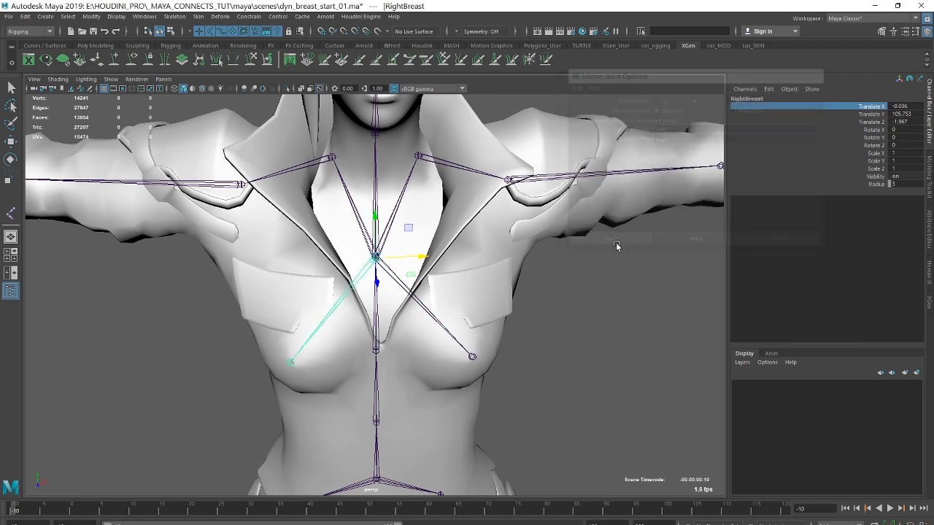
Examine both new breast chains from several angles and check where their roots meet the Spine2 joint.
left_click_drag(527, 292, 552, 310, "alt")
middle_click_drag(458, 286, 494, 246, "alt")
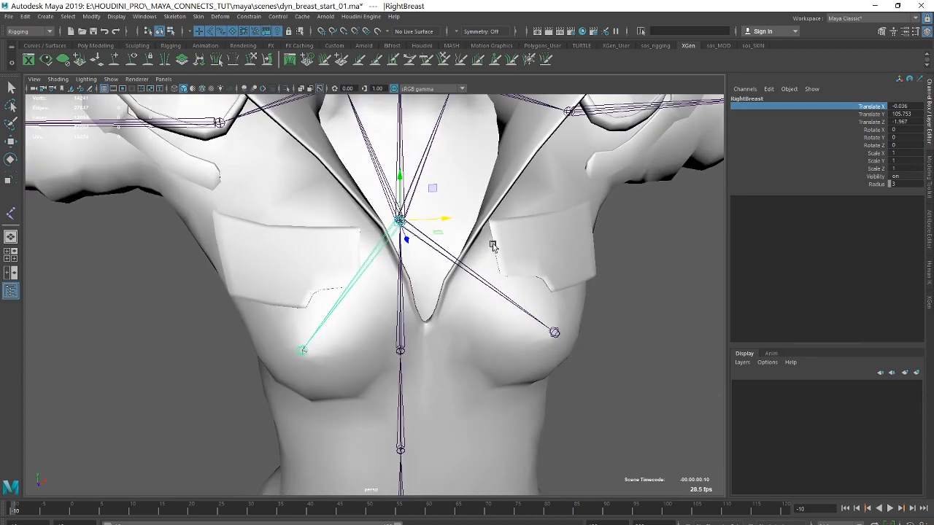
right_click_drag(494, 246, 428, 250, "alt")
left_click_drag(605, 268, 553, 273, "alt")
middle_click_drag(575, 266, 525, 281, "alt")
right_click_drag(524, 281, 589, 282, "alt")
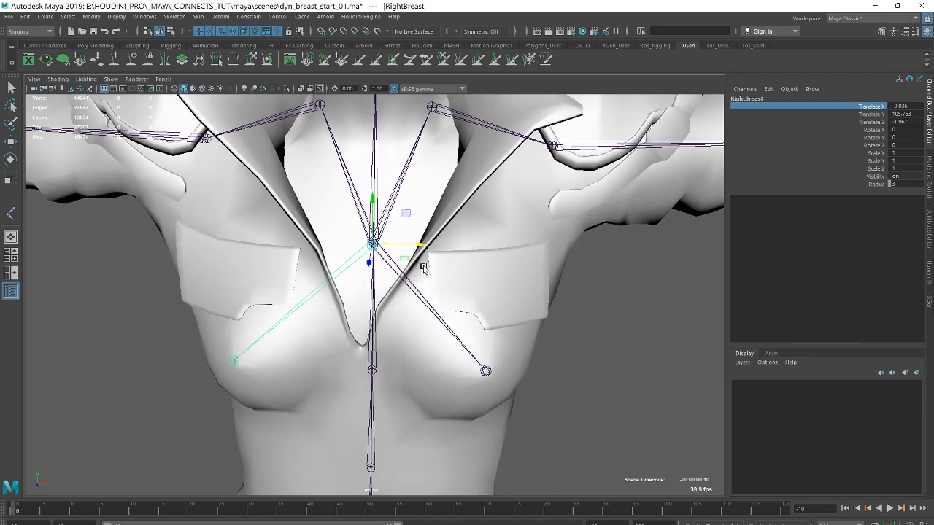
right_click_drag(423, 265, 651, 256, "alt")
left_click_drag(651, 257, 473, 259, "alt")
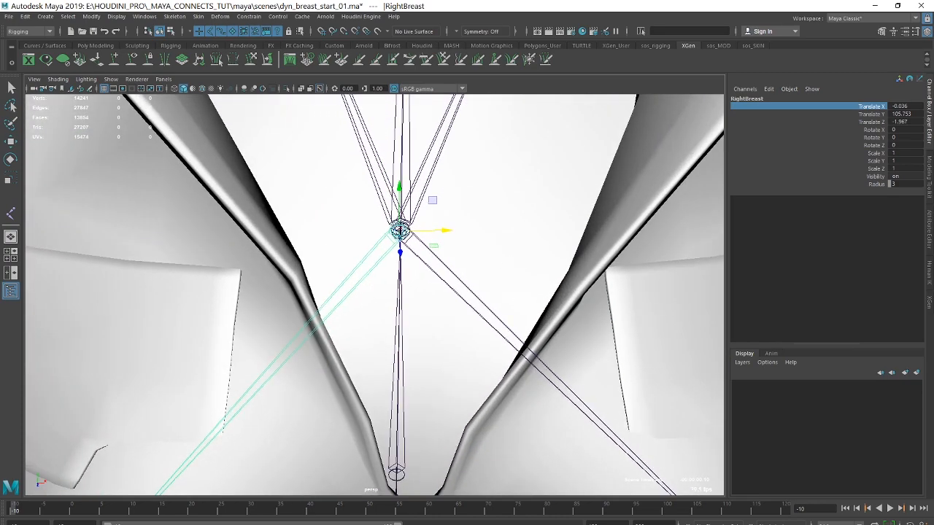
middle_click_drag(511, 207, 538, 312, "alt")
right_click_drag(538, 312, 528, 272, "alt")
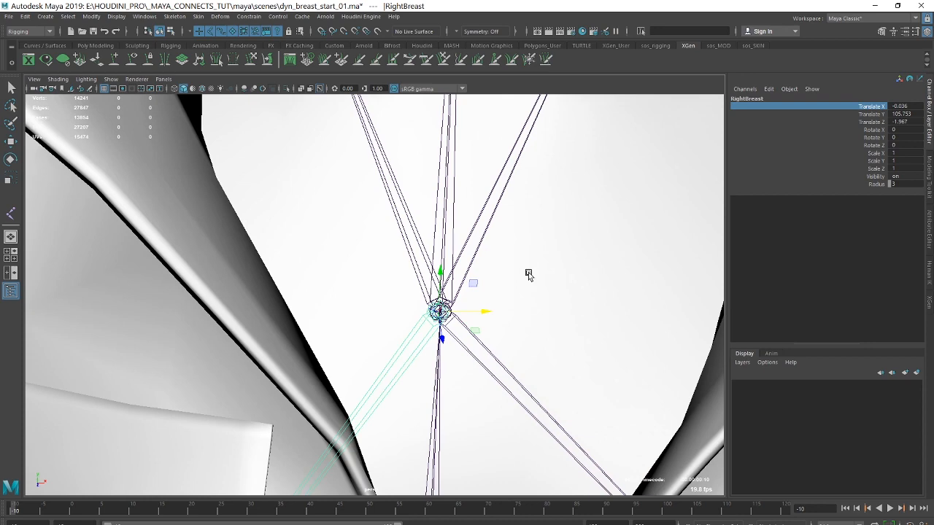
left_click(451, 200)
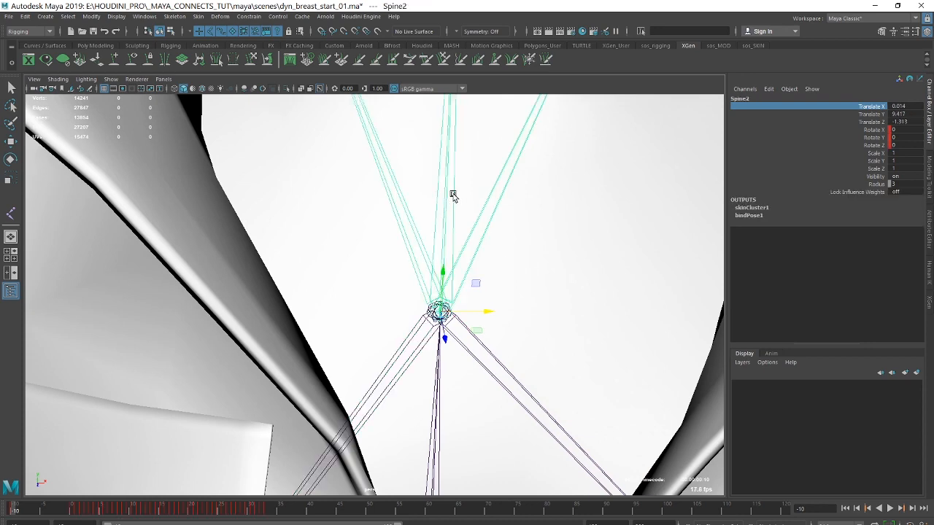
right_click_drag(517, 283, 277, 241, "alt")
middle_click_drag(436, 263, 441, 201, "alt")
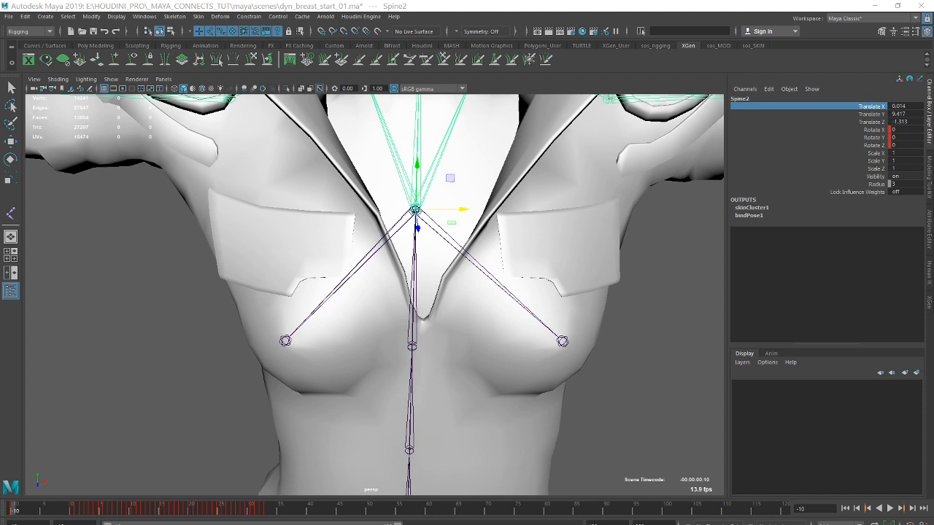
Undo the creation of the new breast chains and the hiding of the original left and right breast joints.
key("ctrl+z")
key("ctrl+z")
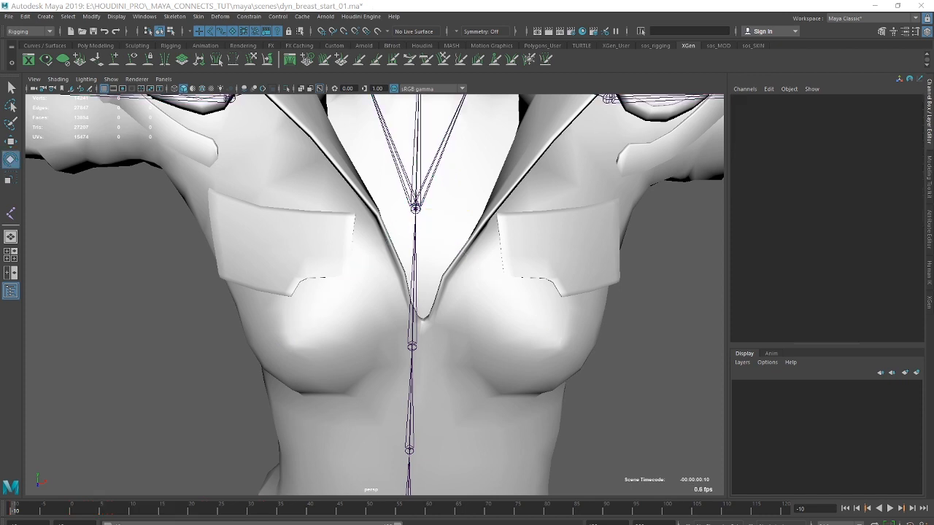
key("ctrl+z")
key("ctrl+z")
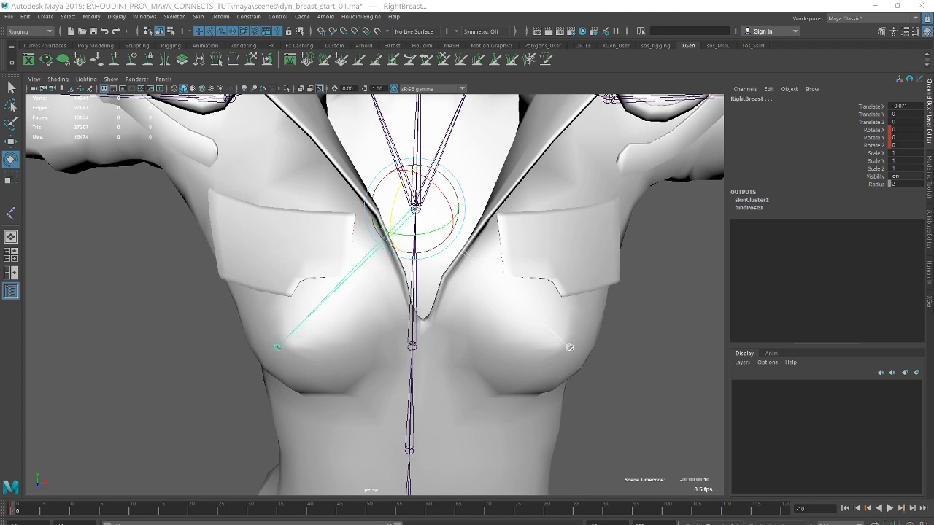
Inspect the original left breast joint on the chest, and consult the workflow notes in Notepad before closing them.
right_click_drag(651, 252, 460, 252, "alt")
left_click(590, 280)
left_click_drag(544, 252, 580, 263, "alt")
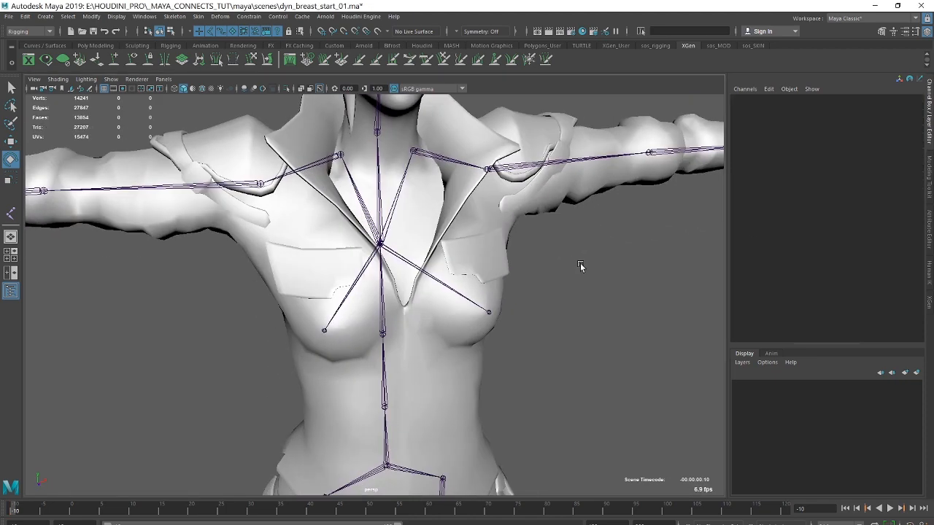
right_click_drag(579, 263, 690, 285, "alt")
left_click(442, 223)
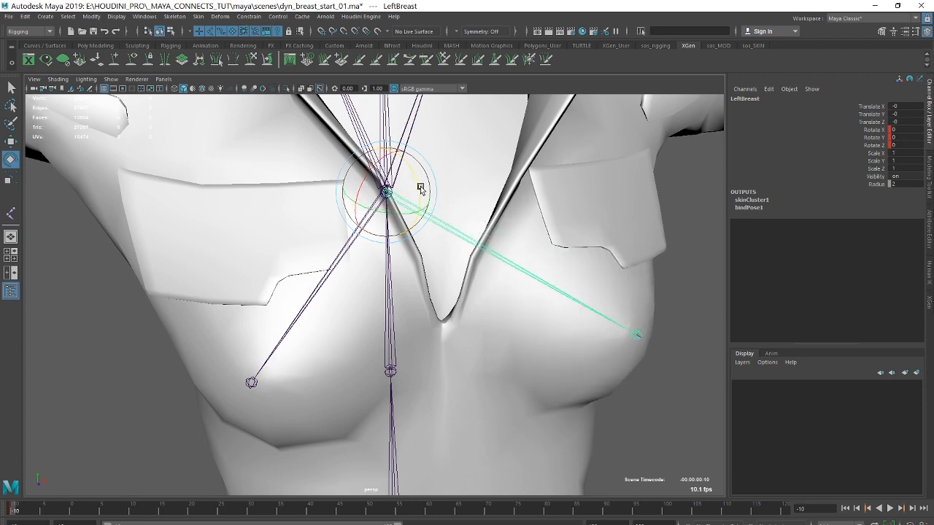
right_click_drag(583, 312, 527, 289, "alt")
left_click_drag(527, 288, 529, 290, "alt")
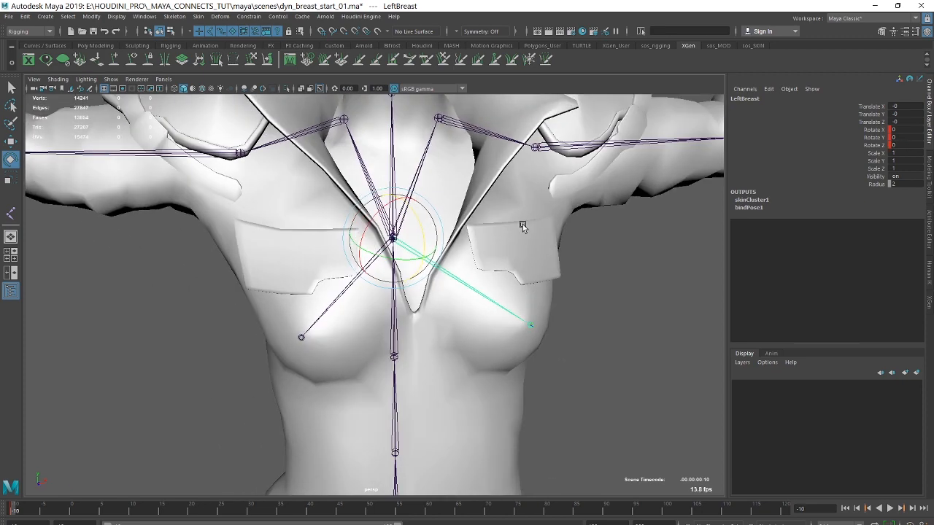
key("alt+Tab")
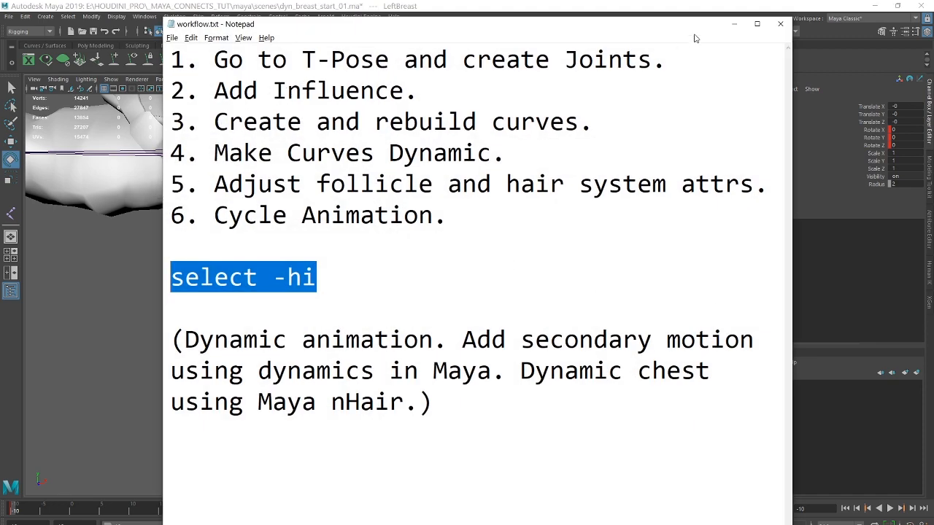
left_click(783, 25)
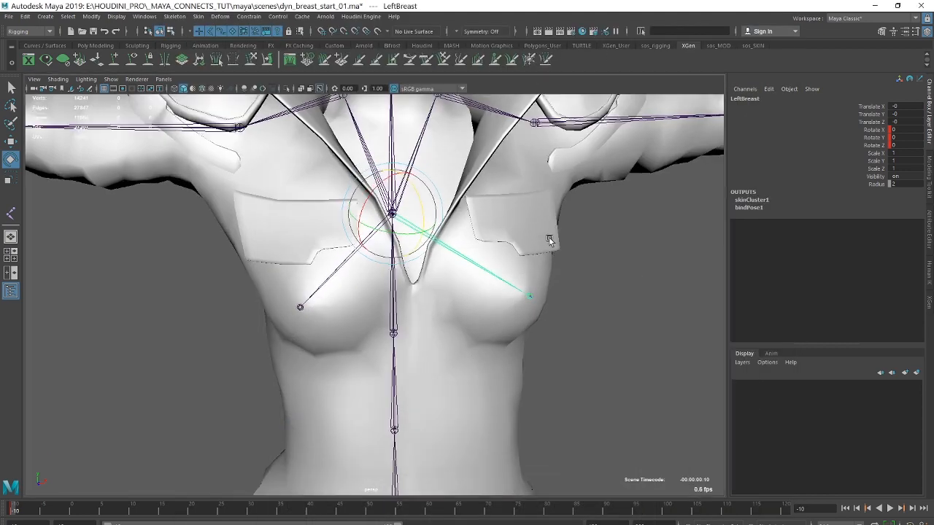
Select the original left and right breast joints together with the character's body mesh.
right_click_drag(549, 238, 508, 266, "alt")
left_click_drag(509, 266, 530, 261, "alt")
middle_click_drag(529, 261, 552, 233, "alt")
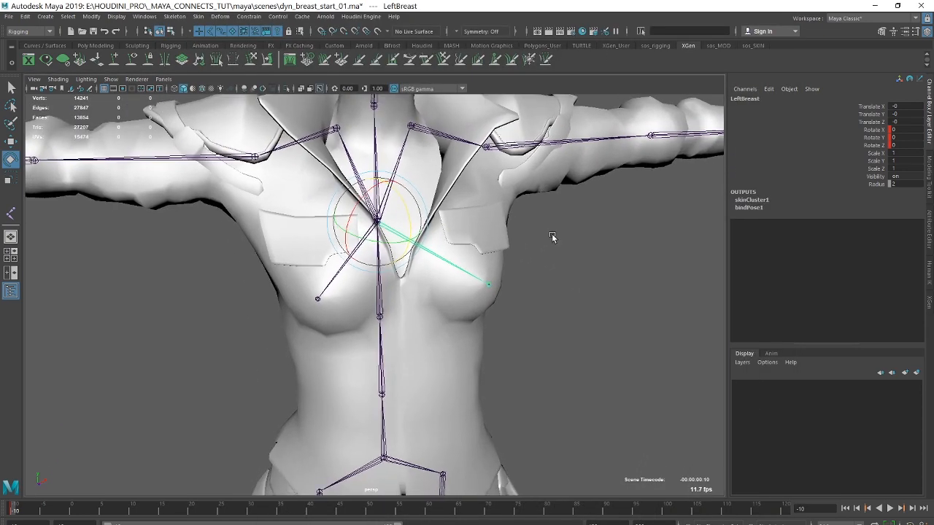
left_click_drag(551, 234, 547, 245, "alt")
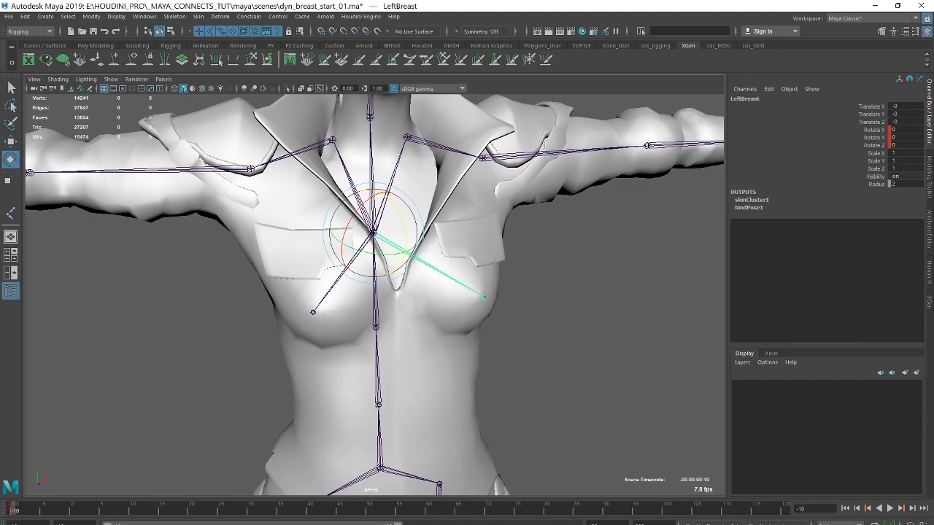
left_click(314, 312, "shift")
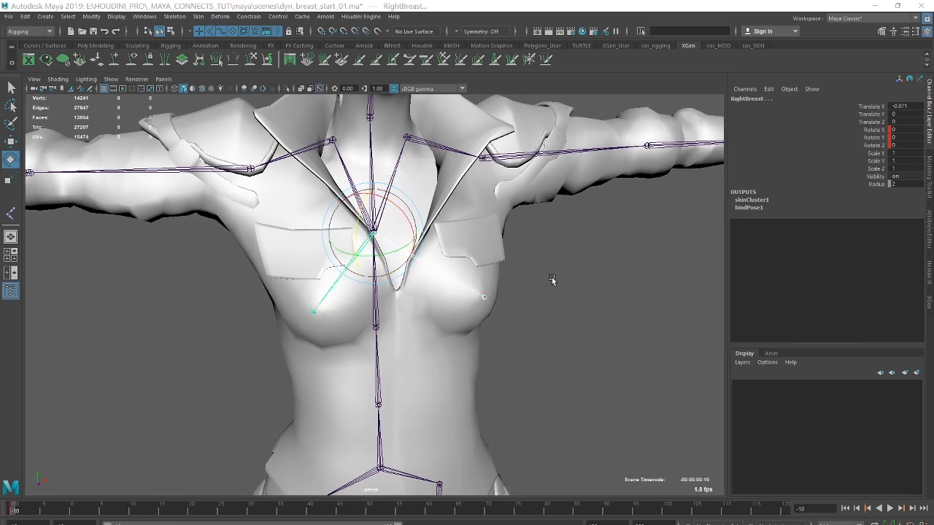
right_click_drag(543, 233, 659, 272, "alt")
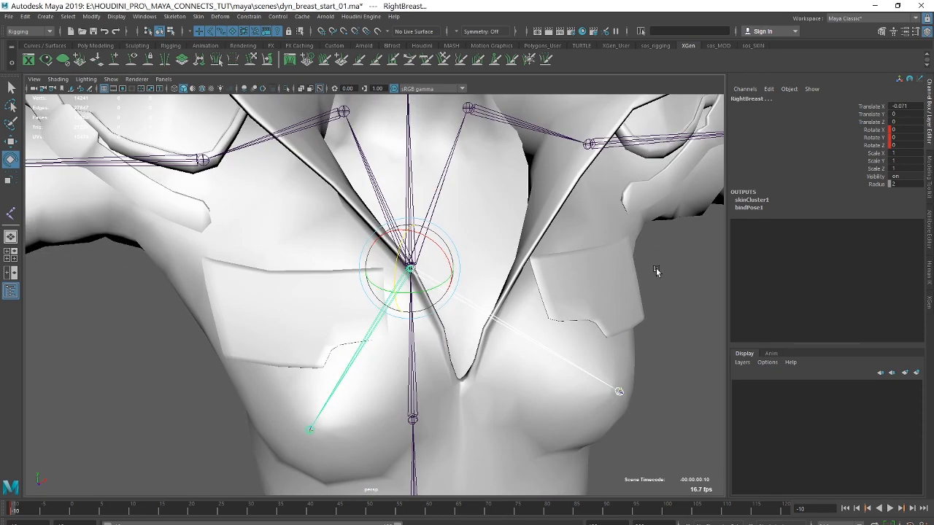
left_click(634, 202, "shift")
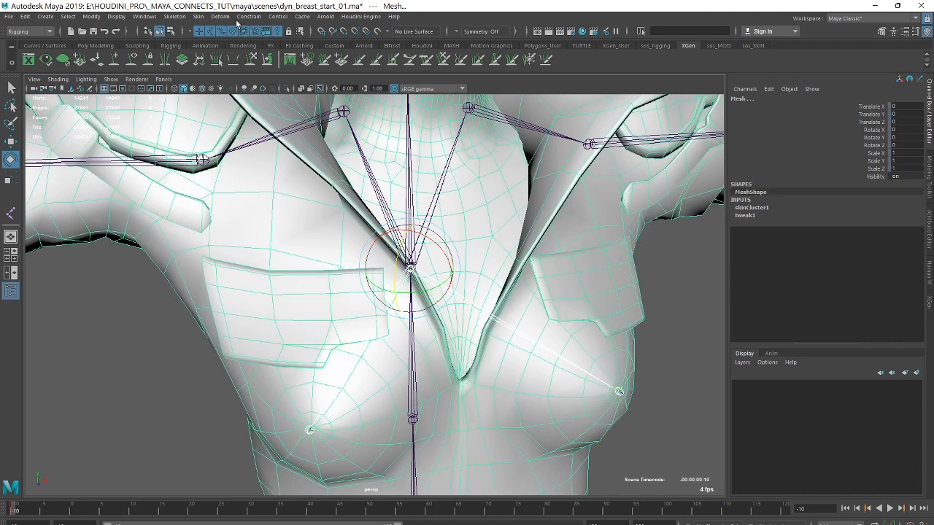
Reset the Add Influence options, set geometry off, dropoff 8.0 and weights locked, and close them without adding an influence.
left_click(196, 16)
mouse_move(260, 249)
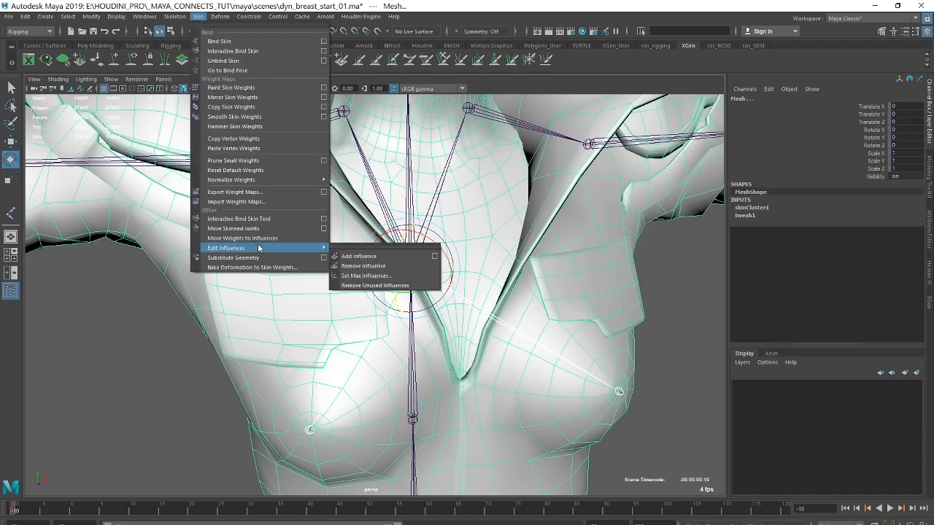
left_click(435, 257)
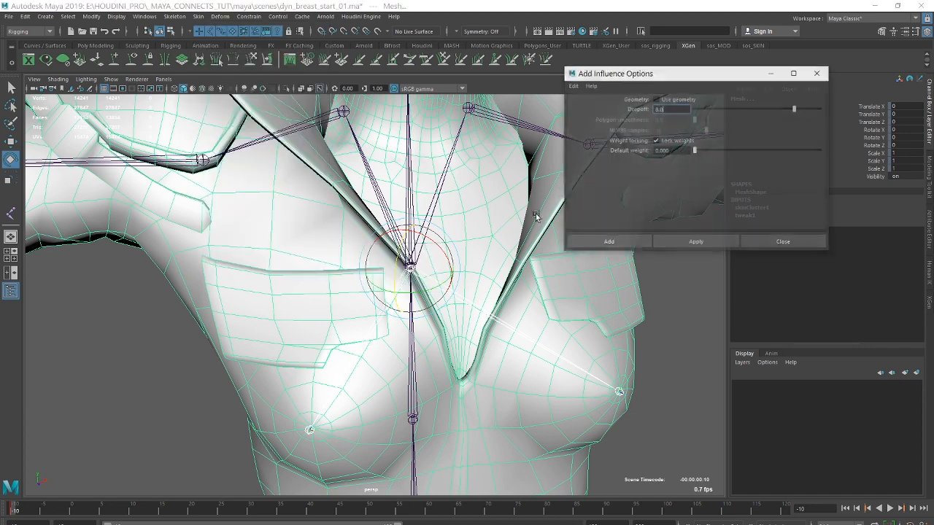
left_click(573, 86)
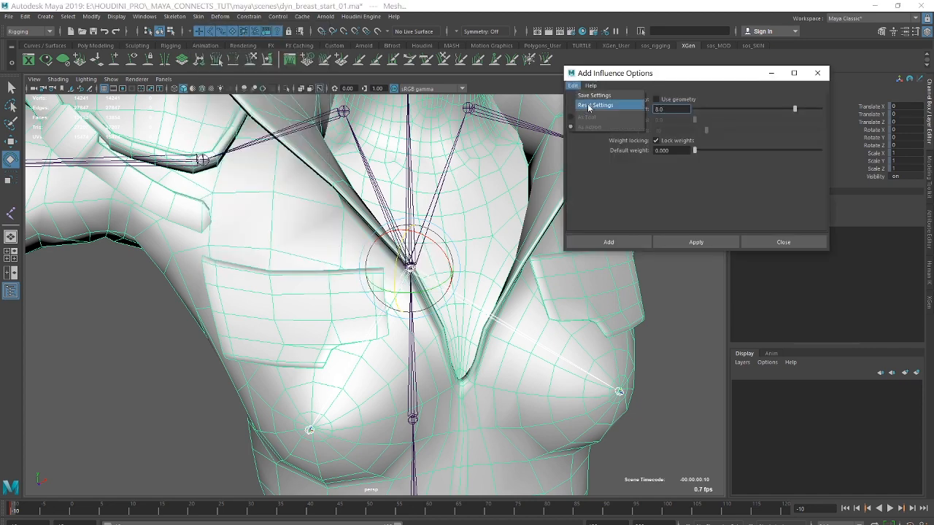
left_click(588, 108)
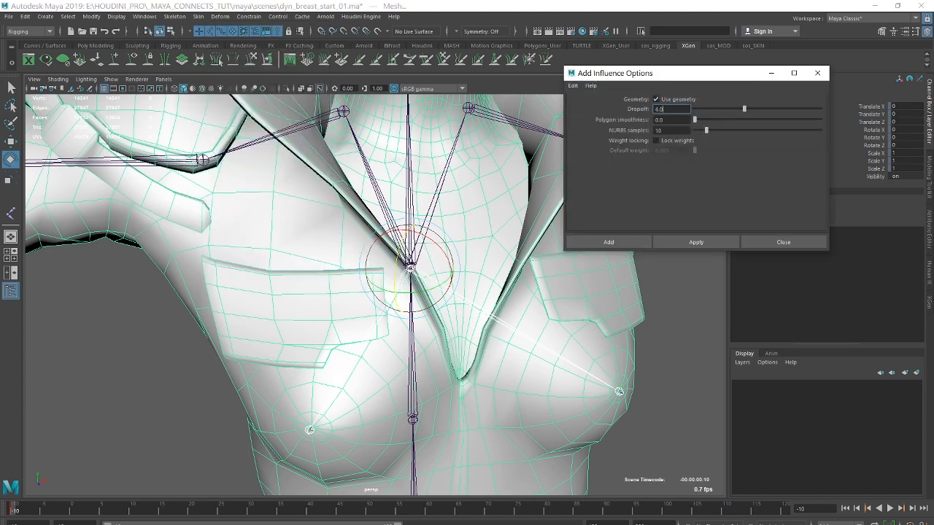
left_click(655, 99)
double_click(658, 109)
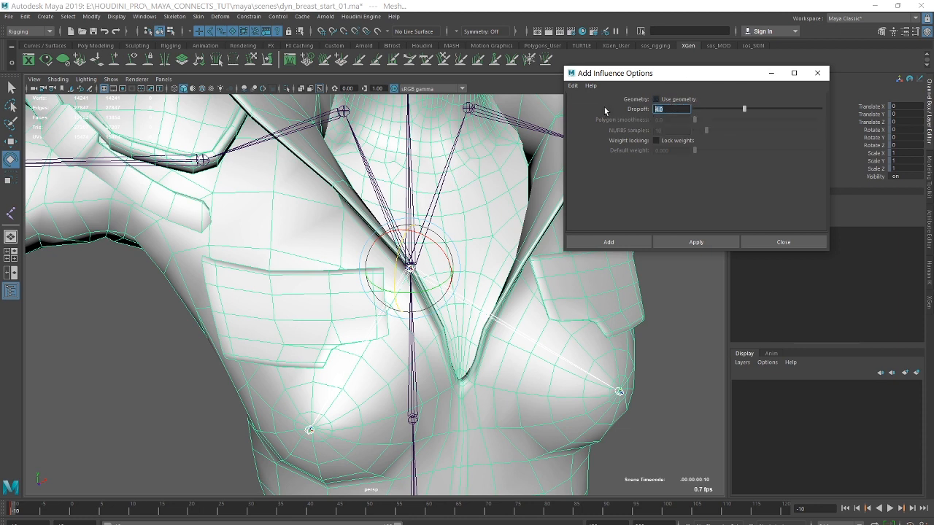
key("Return")
left_click(656, 140)
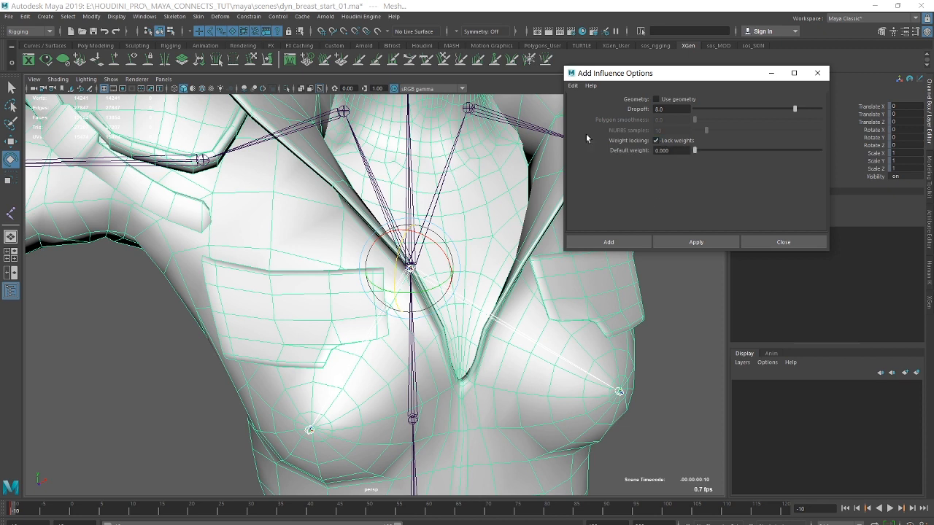
left_click_drag(672, 76, 741, 67)
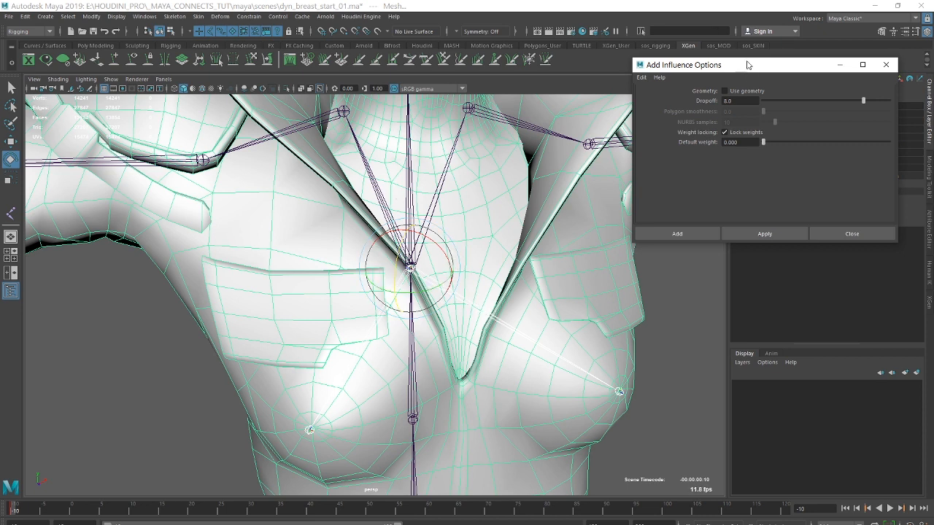
left_click_drag(747, 65, 735, 53)
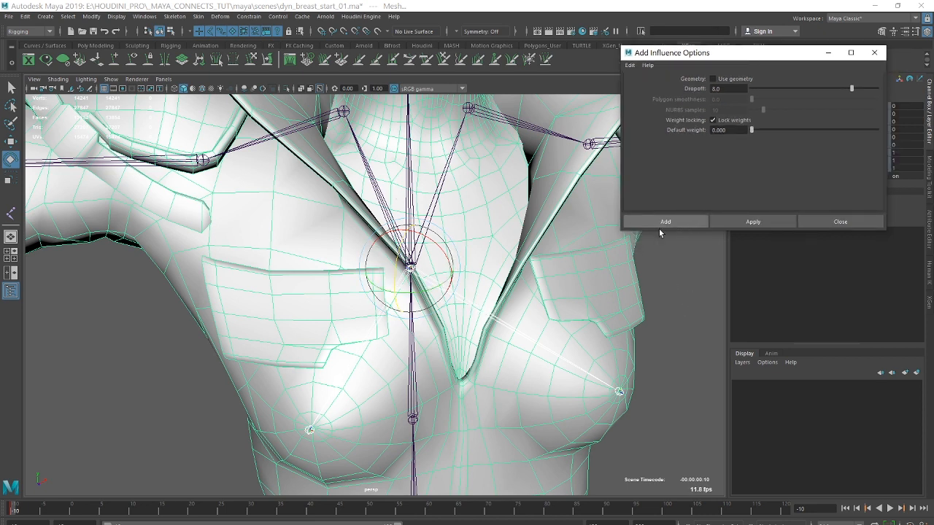
left_click(876, 54)
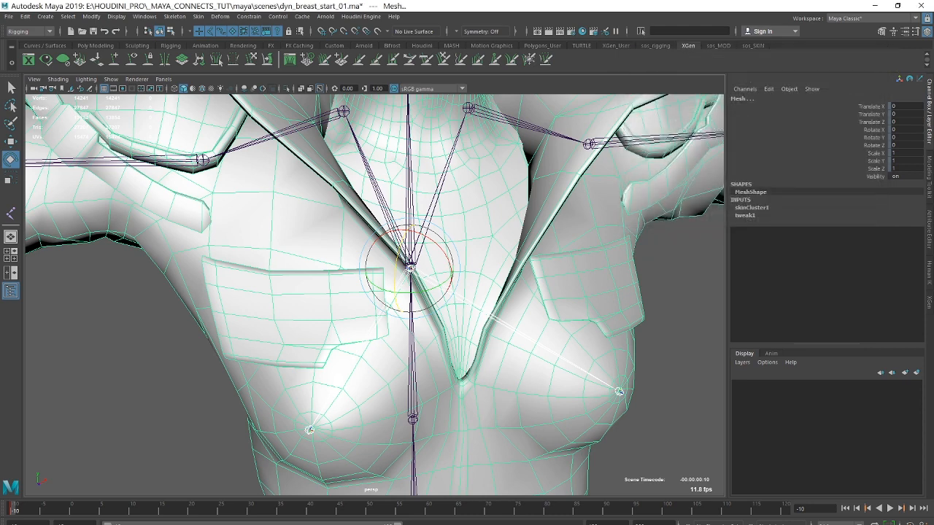
Select only the character's body mesh and start Paint Skin Weights on it.
left_click(687, 267)
right_click_drag(687, 267, 619, 298, "alt")
middle_click_drag(618, 298, 540, 237, "alt")
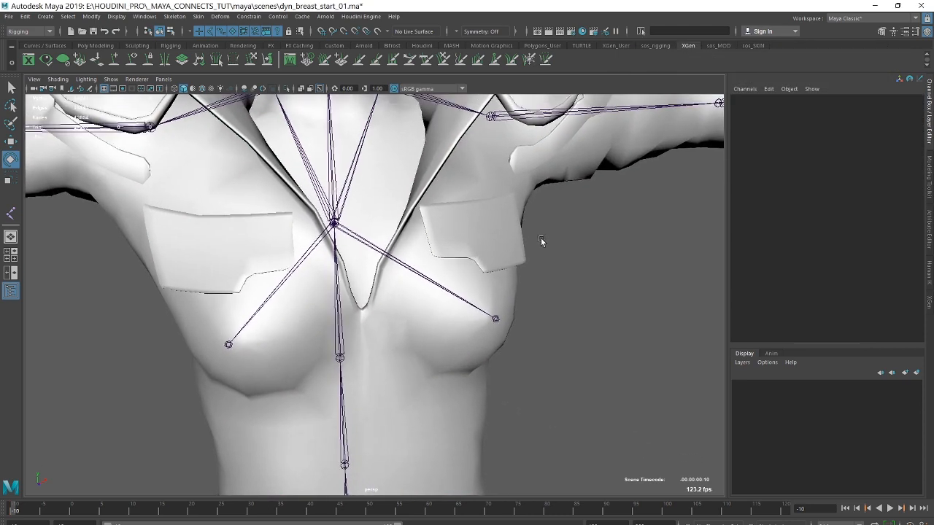
right_click_drag(540, 237, 481, 239, "alt")
left_click(477, 238)
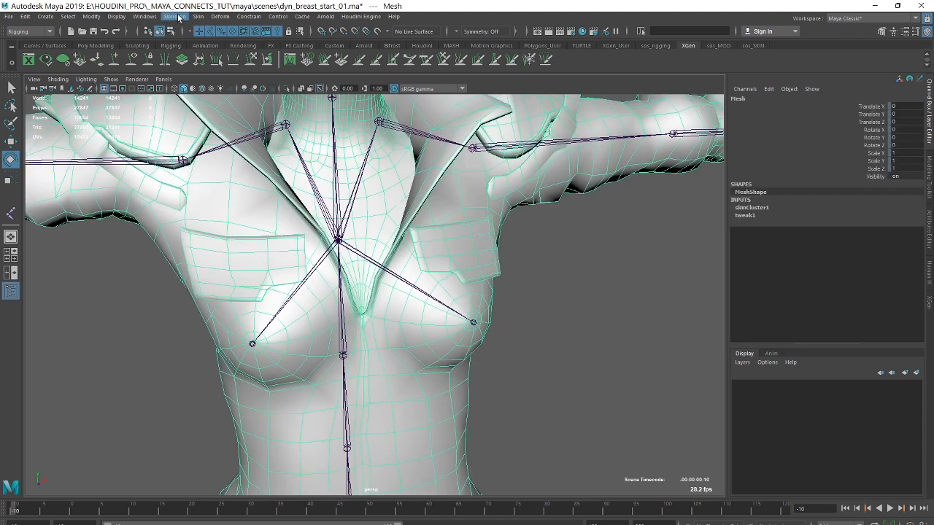
left_click(205, 17)
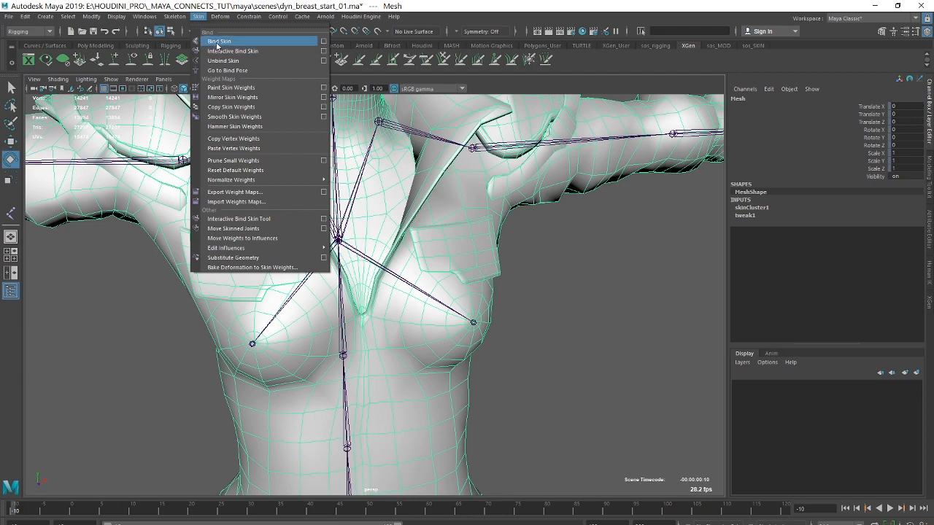
left_click(323, 89)
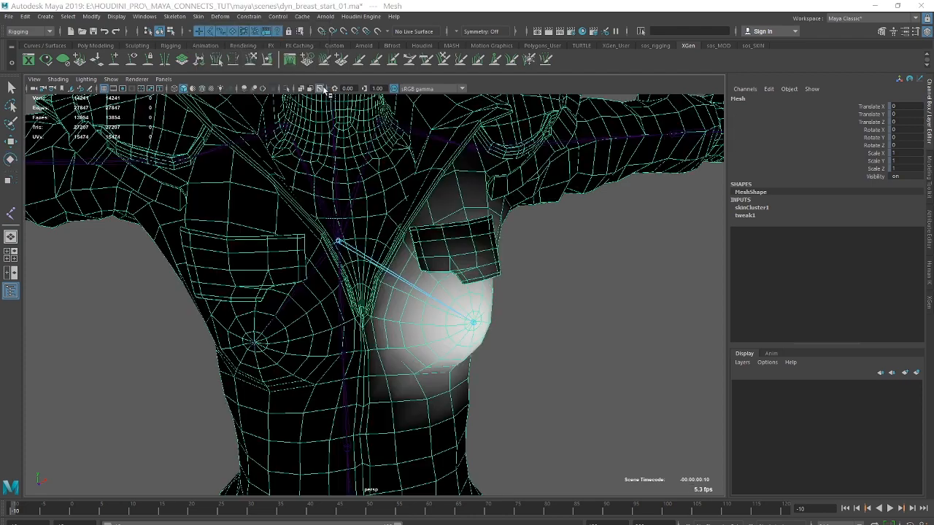
Examine the left breast joint's skin weights across the chest from several angles, and leave weight painting.
scroll(622, 251, "up", 2)
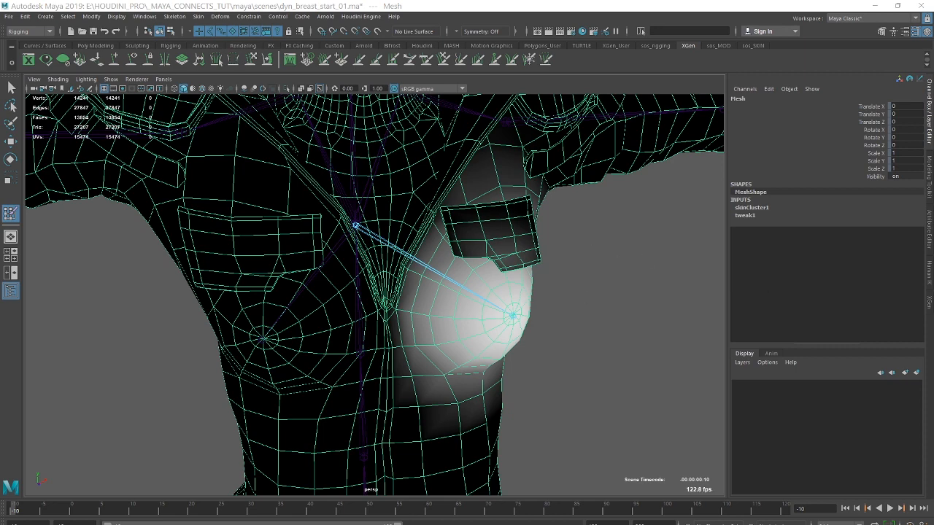
right_click_drag(553, 272, 630, 263, "alt")
middle_click_drag(629, 263, 638, 213, "alt")
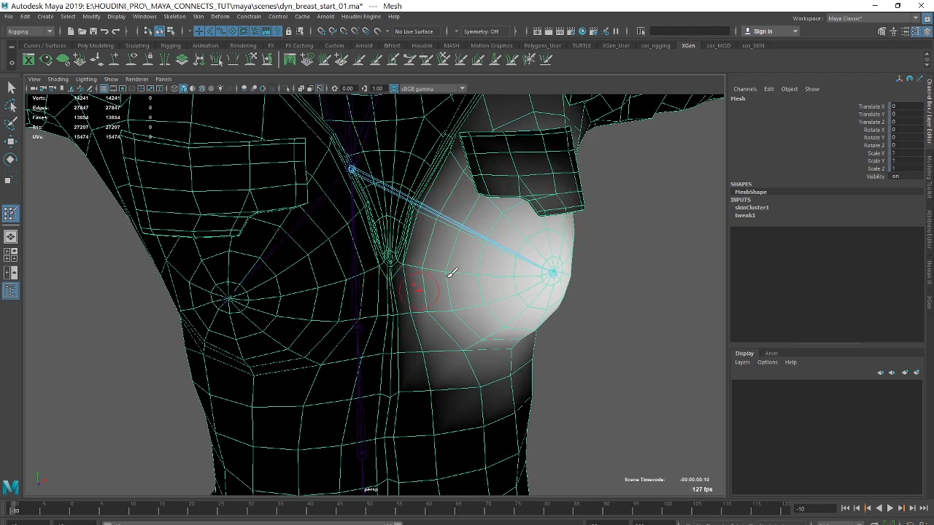
left_click_drag(475, 214, 546, 194, "alt")
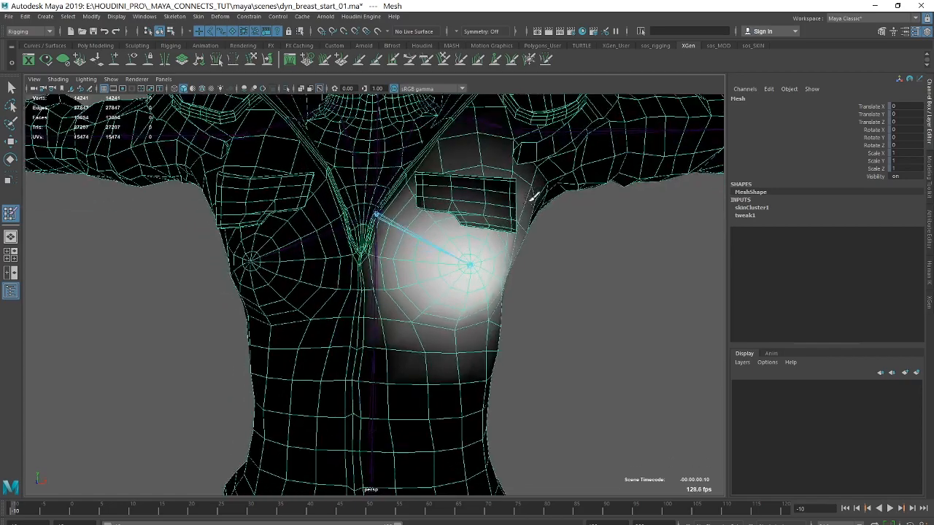
left_click_drag(527, 267, 598, 261, "alt")
middle_click_drag(550, 242, 553, 306, "alt")
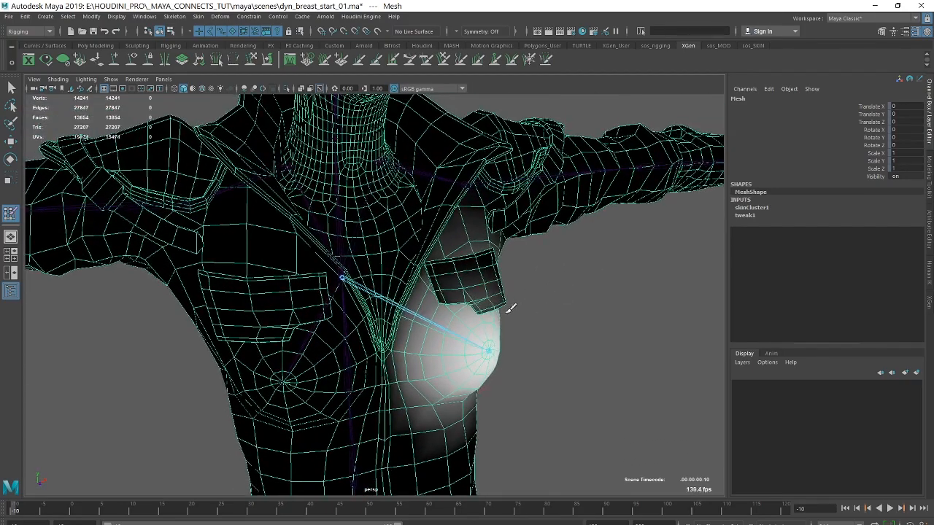
left_click_drag(575, 309, 541, 292, "alt")
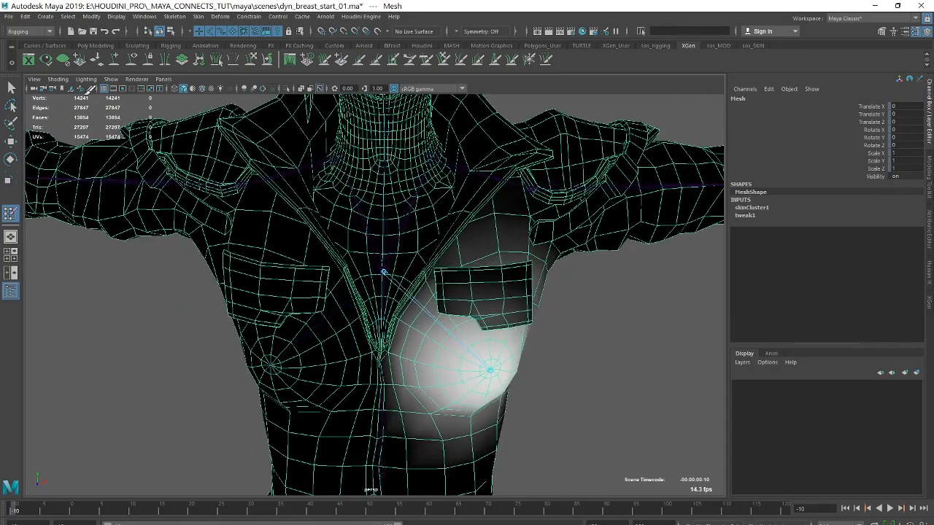
left_click(11, 88)
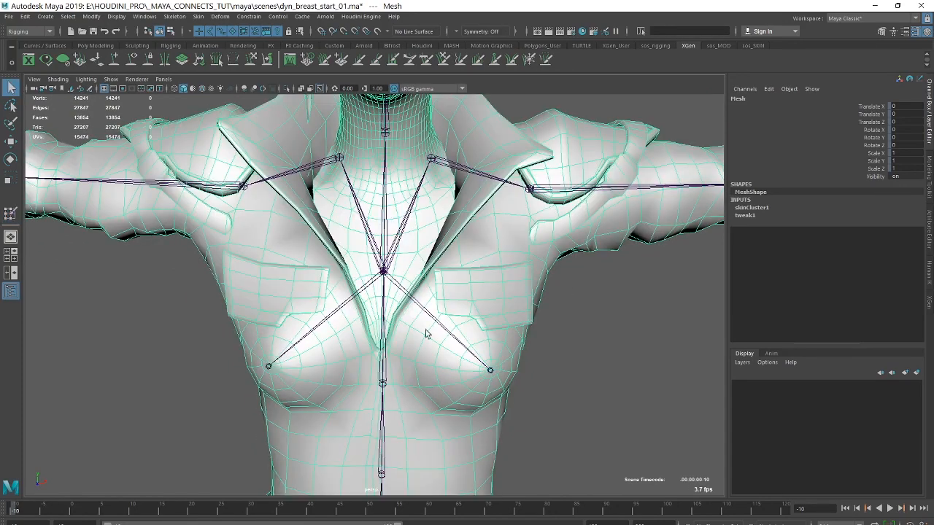
Open the Mirror Skin Weights options for the body mesh to review the mirroring settings.
right_click_drag(630, 392, 502, 364, "alt")
middle_click_drag(503, 350, 512, 307, "alt")
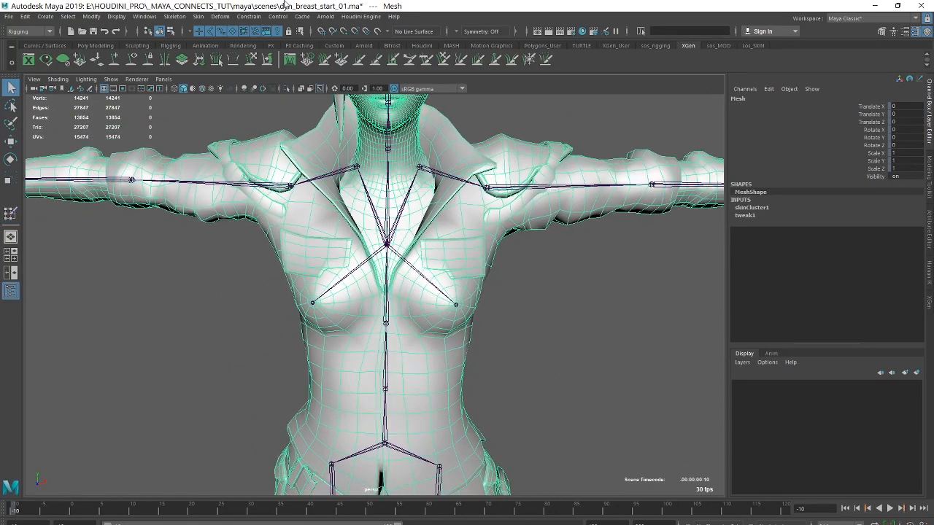
left_click(197, 16)
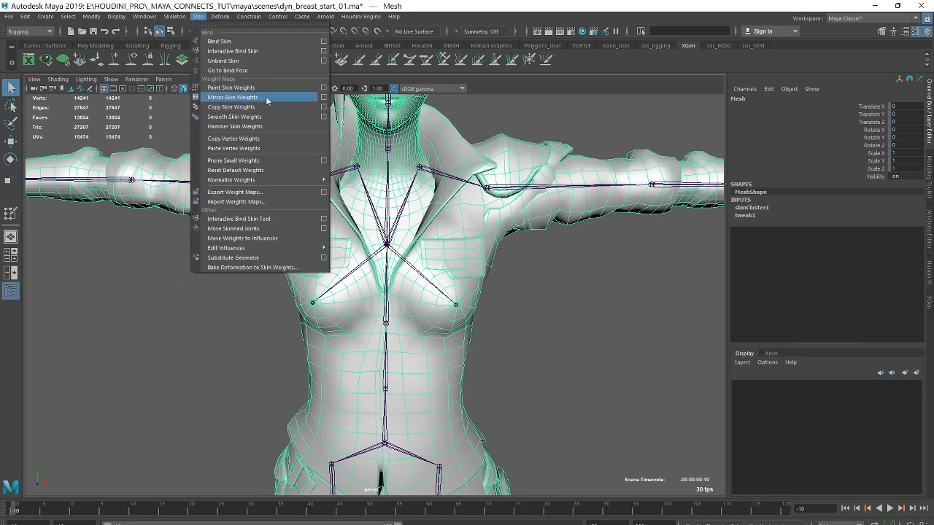
left_click(323, 97)
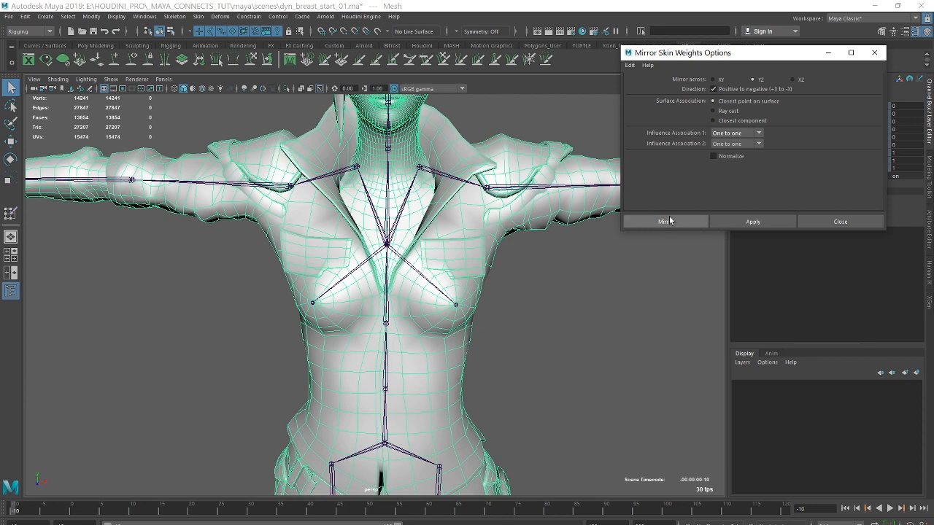
Select the left and right breast joints together and test their rotation, checking the chest deformation from several angles.
left_click(587, 323)
middle_click_drag(548, 263, 535, 287, "alt")
left_click_drag(535, 287, 522, 289, "alt")
right_click_drag(522, 289, 592, 313, "alt")
left_click(385, 268)
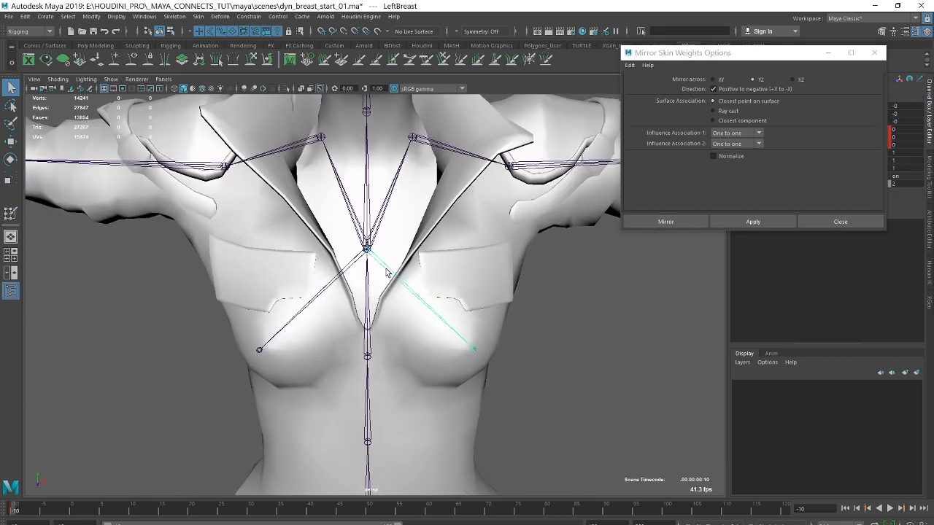
left_click(348, 267)
key("e")
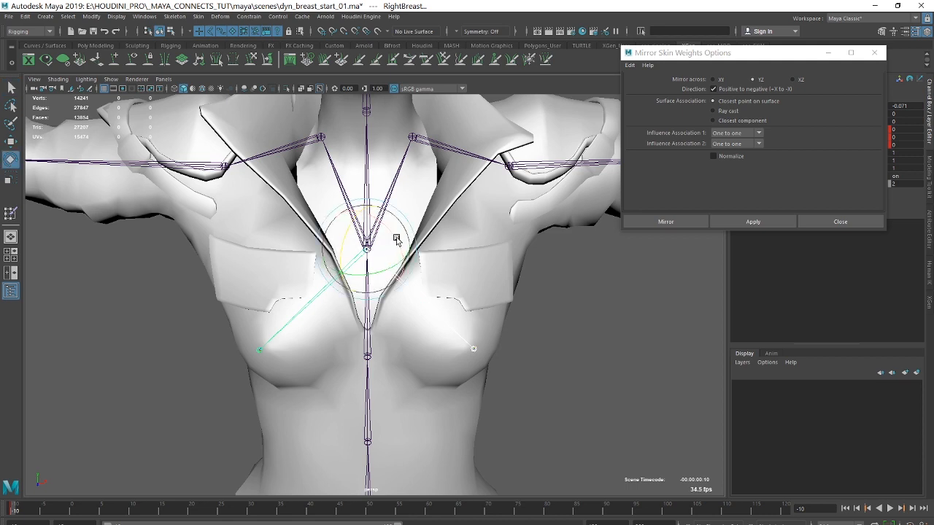
left_click_drag(343, 236, 351, 248)
right_click_drag(614, 348, 548, 364, "alt")
middle_click_drag(549, 364, 536, 242, "alt")
right_click_drag(645, 339, 600, 356, "alt")
left_click_drag(598, 357, 574, 358, "alt")
middle_click_drag(574, 358, 552, 218, "alt")
Consult the workflow notes in Notepad, return to Maya and view the chest joints from the front.
key("alt+Tab")
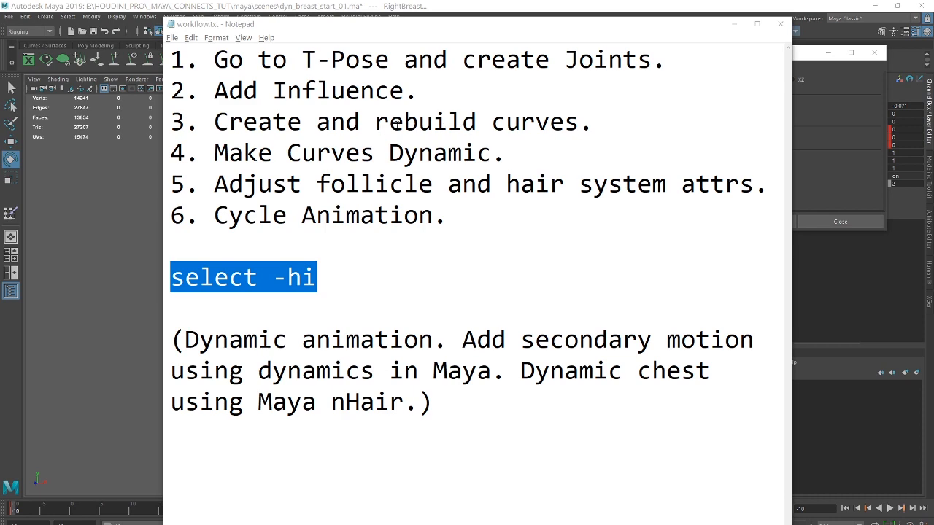
left_click(733, 25)
middle_click_drag(508, 141, 475, 293, "alt")
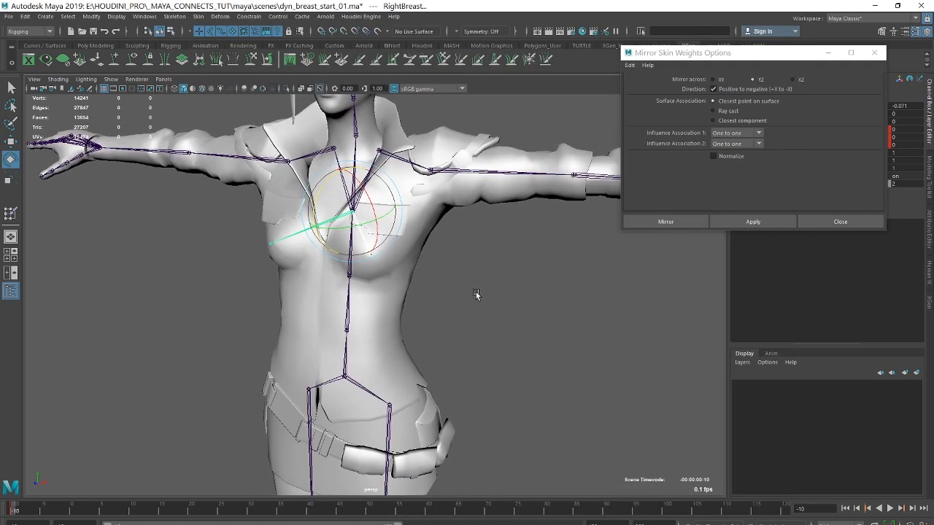
left_click_drag(475, 293, 437, 263, "alt")
middle_click_drag(438, 262, 446, 291, "alt")
right_click_drag(447, 292, 569, 289, "alt")
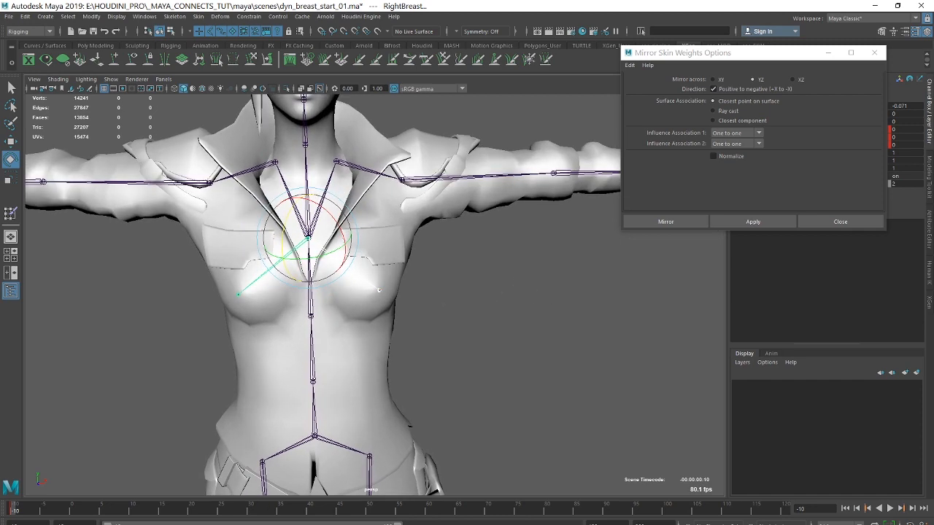
Hide the character's body mesh so that only the skeleton is shown, and close the Mirror Skin Weights options.
left_click(640, 30)
left_click_drag(601, 36, 479, 24)
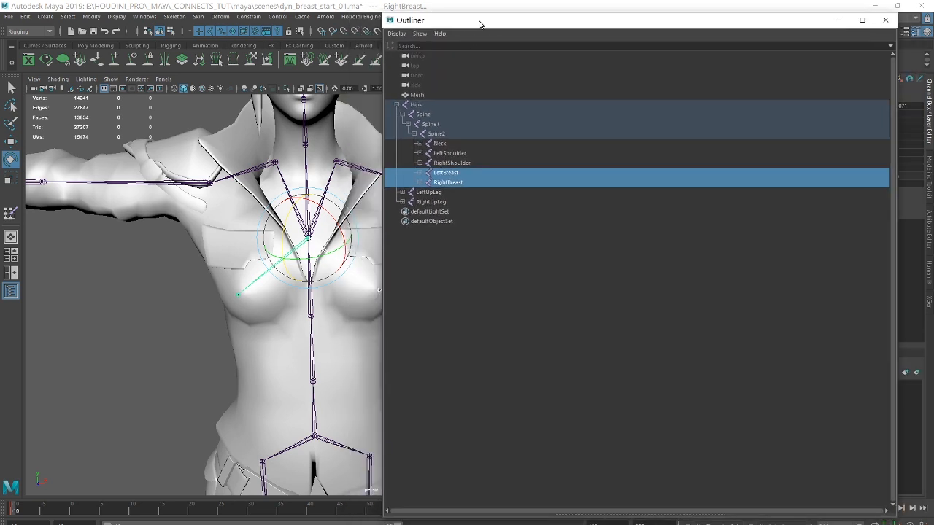
left_click(415, 96)
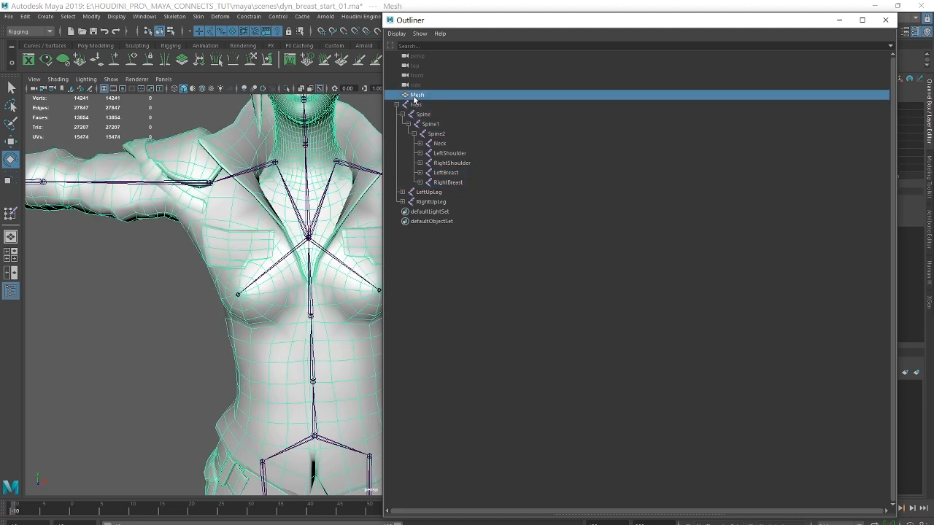
key("ctrl+h")
left_click_drag(448, 28, 932, 27)
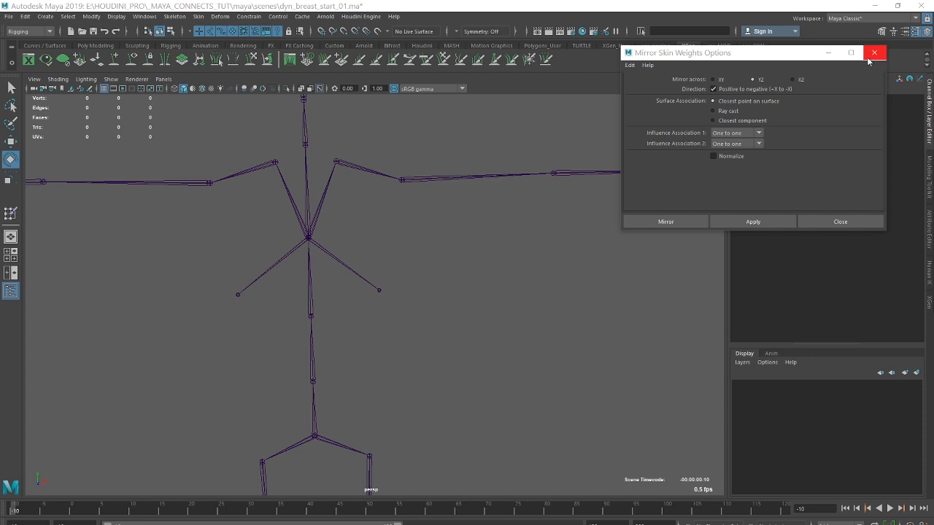
left_click(873, 52)
Start the CV Curve Tool, reset its settings and set the curve degree to 1 Linear for drawing from the Spine2 joint.
left_click_drag(438, 210, 412, 226, "alt")
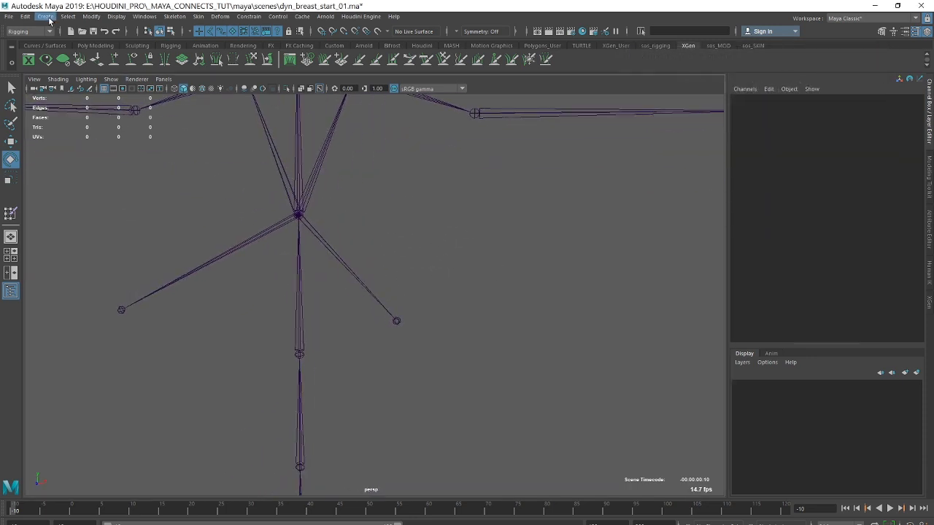
left_click(45, 16)
mouse_move(68, 92)
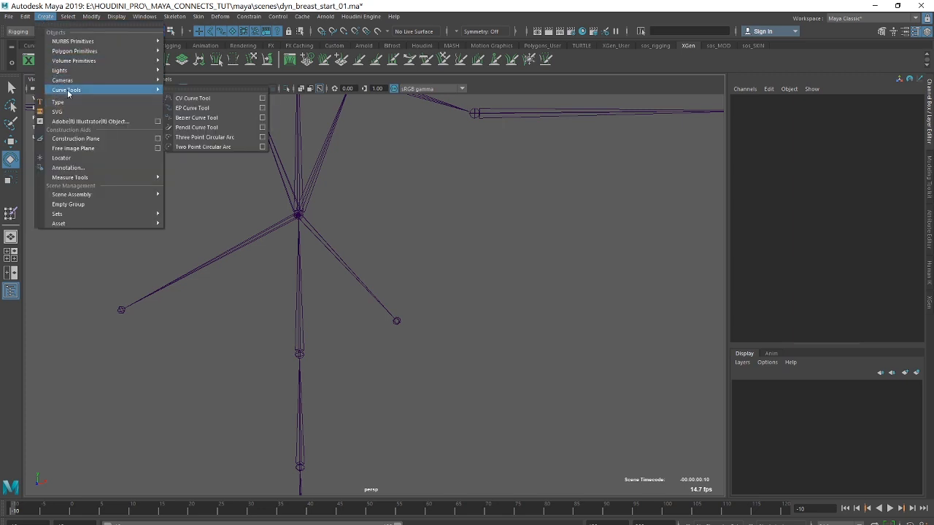
left_click(255, 98)
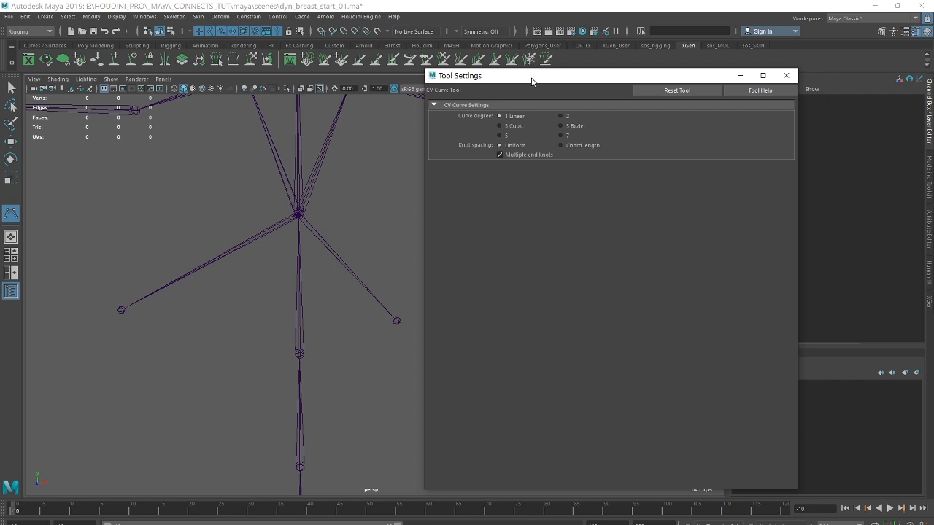
left_click_drag(532, 79, 520, 63)
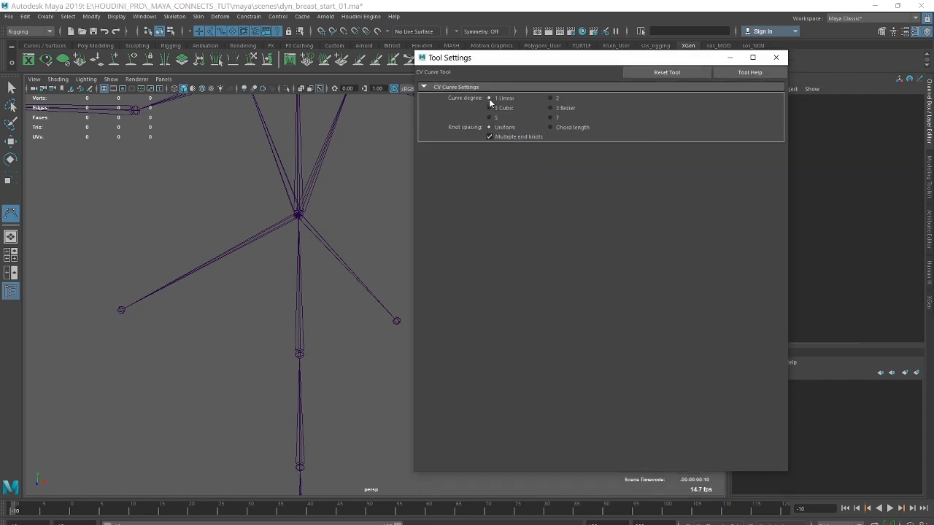
left_click(649, 71)
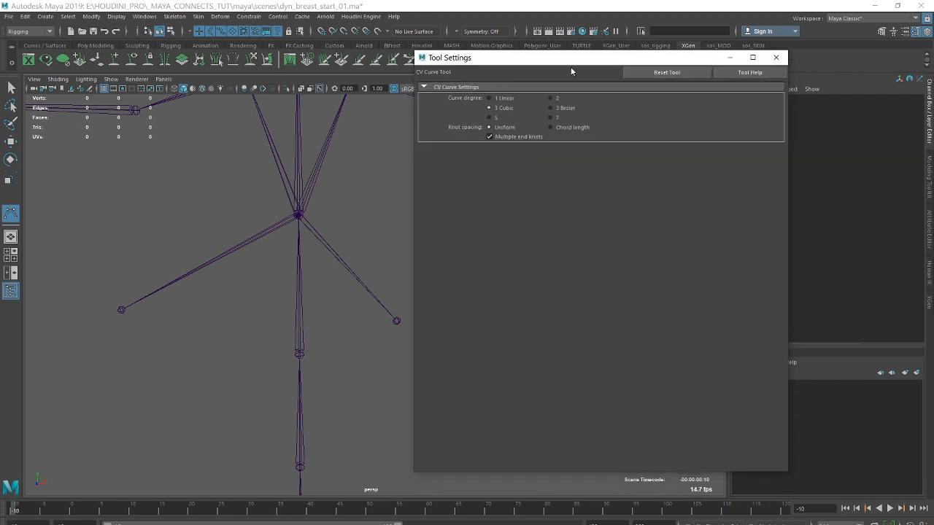
left_click(489, 98)
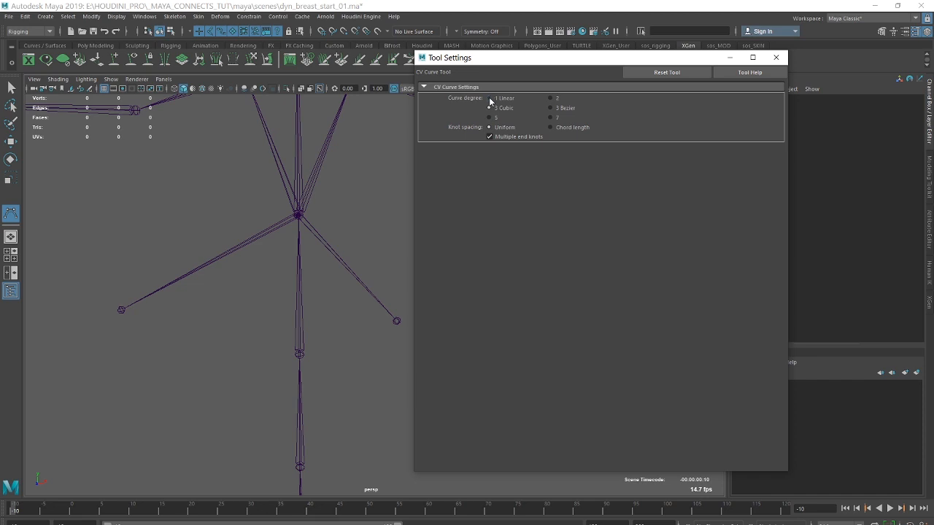
left_click(776, 57)
left_click_drag(299, 208, 402, 215, "alt")
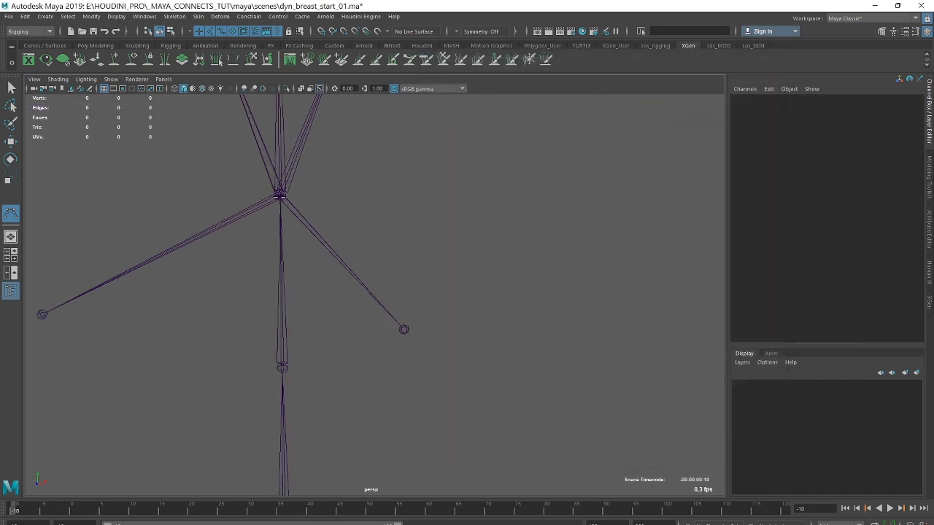
Draw a linear curve snapped from the Spine2 joint to the end of the left breast joint.
key("v")
left_click(279, 194)
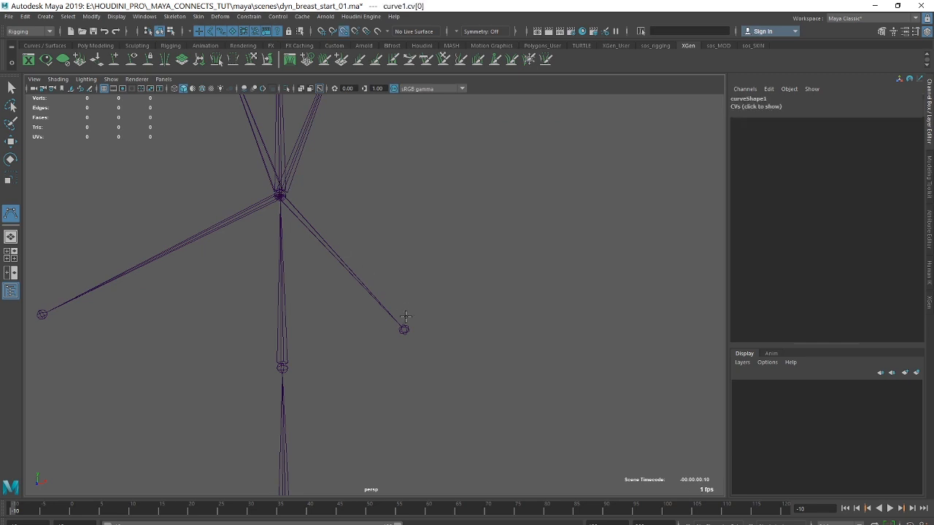
left_click(403, 329)
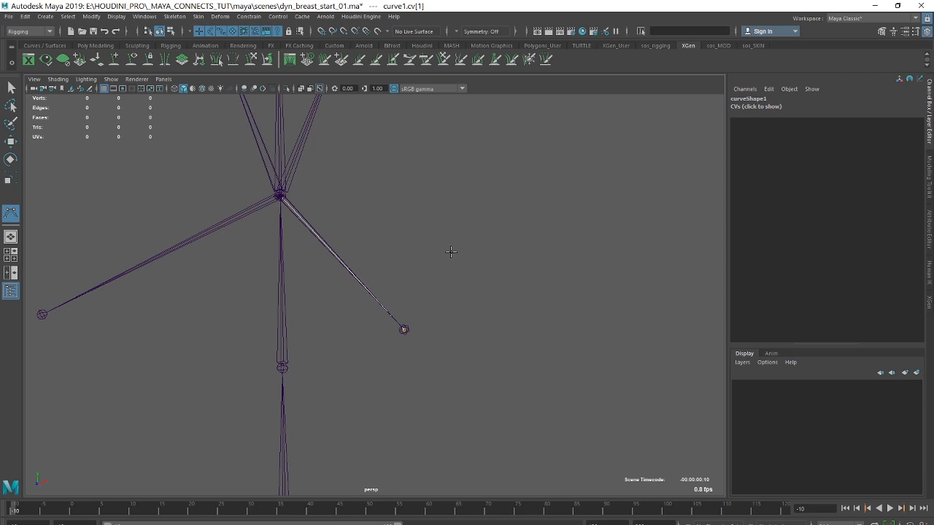
key("Return")
key("w")
left_click_drag(465, 231, 444, 173, "alt")
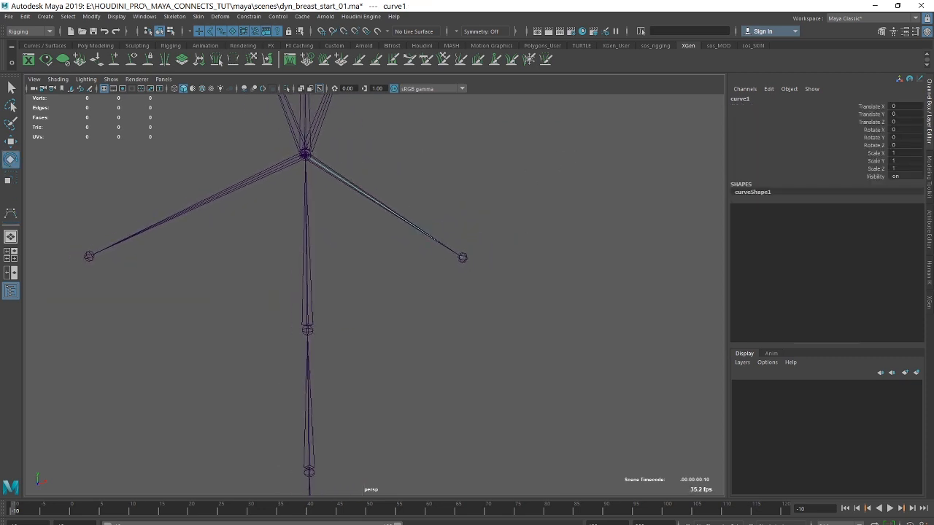
Rename the new curve as crv_LeftBreast.
left_click_drag(932, 73, 597, 49)
double_click(549, 232)
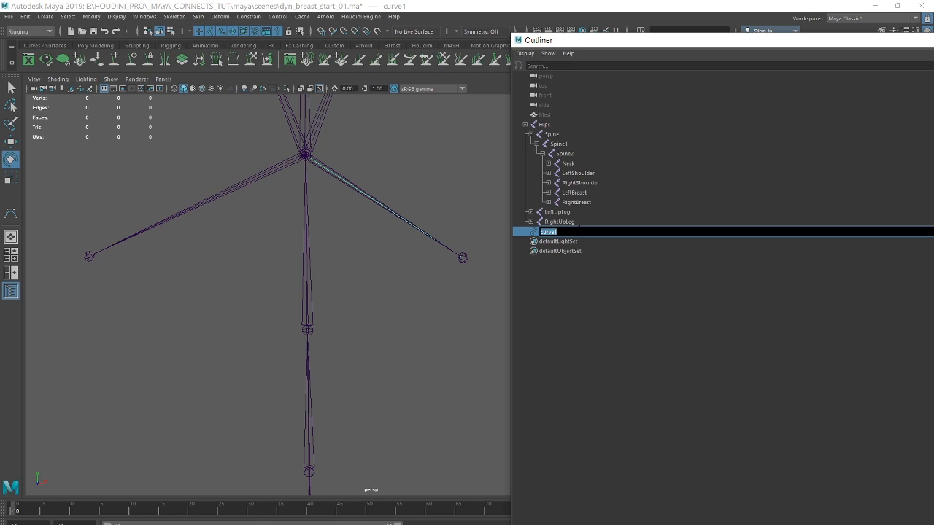
type("d")
key("Return")
left_click_drag(627, 48, 537, 283)
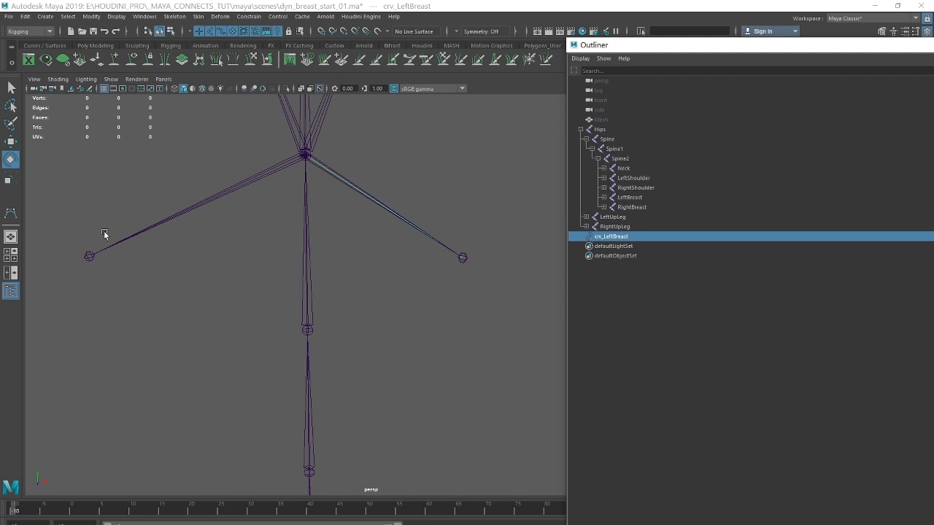
right_click_drag(443, 191, 415, 166, "alt")
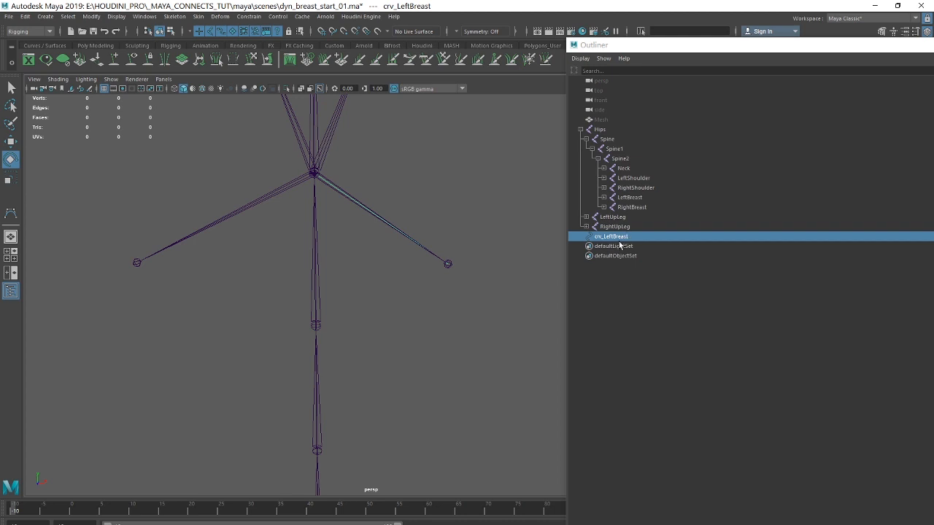
Duplicate crv_LeftBreast, group the copy and mirror the group by setting its Scale X to -1.
key("ctrl+d")
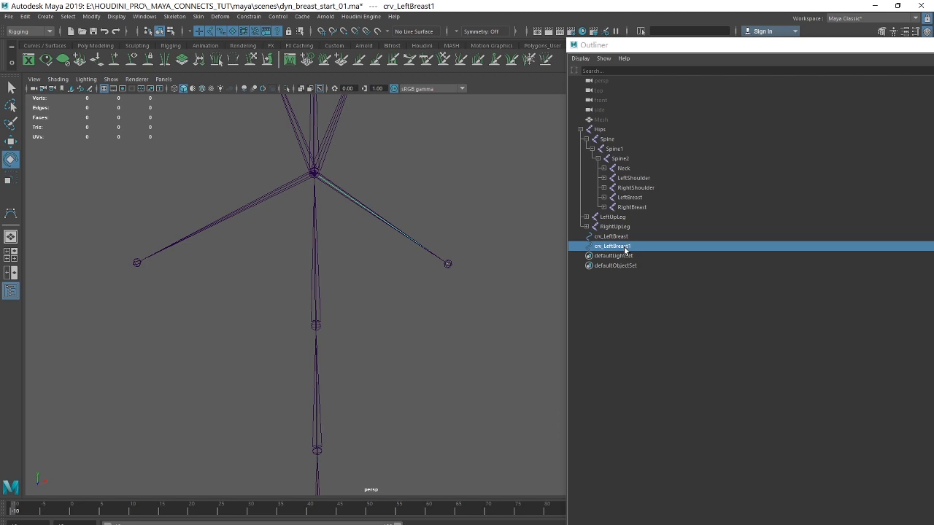
key("ctrl+g")
left_click_drag(705, 47, 313, 68)
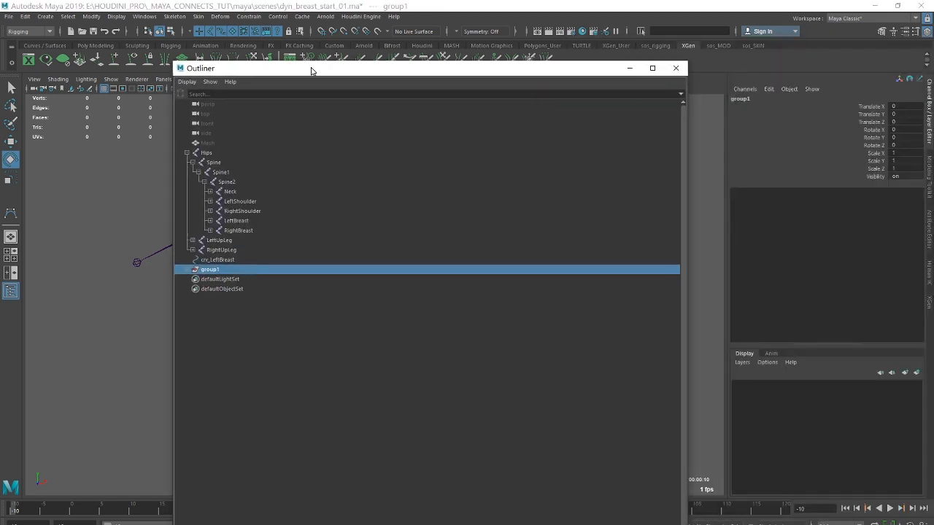
left_click_drag(599, 71, 751, 328)
double_click(903, 153)
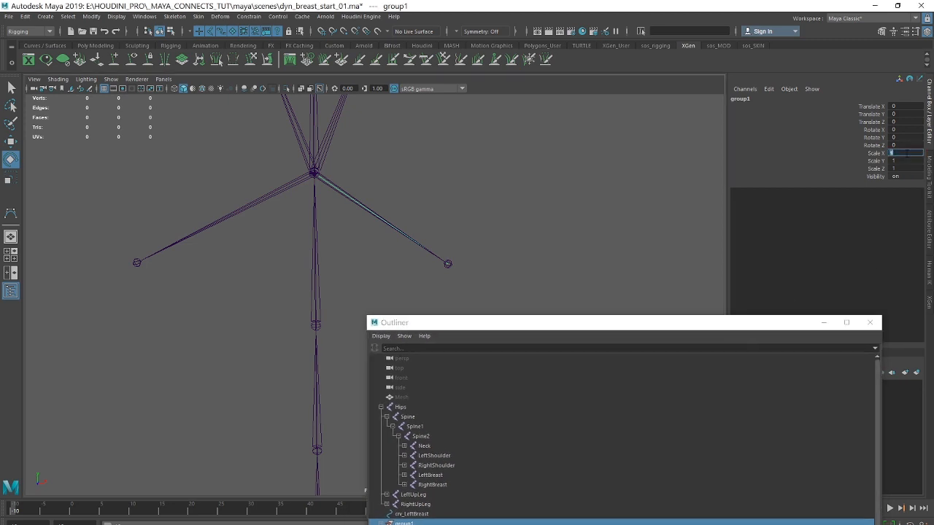
type("-1")
key("Return")
Unparent the mirrored curve from group1 and delete the empty group.
left_click_drag(603, 331, 621, 119)
left_click(397, 311)
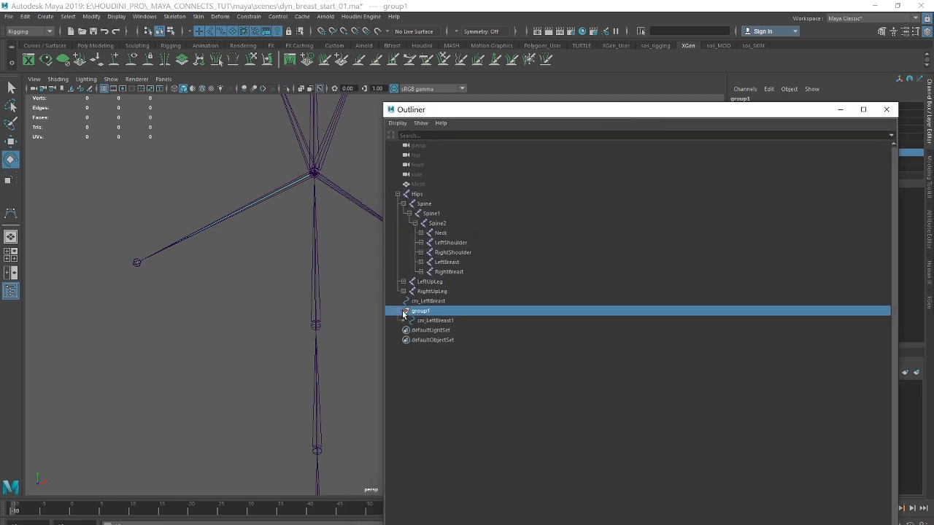
left_click(440, 322)
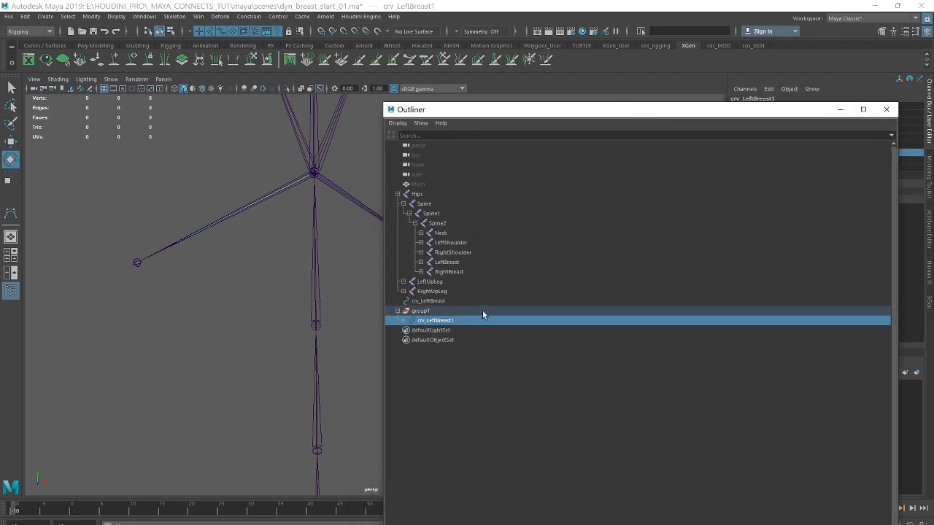
key("shift+p")
left_click(420, 311)
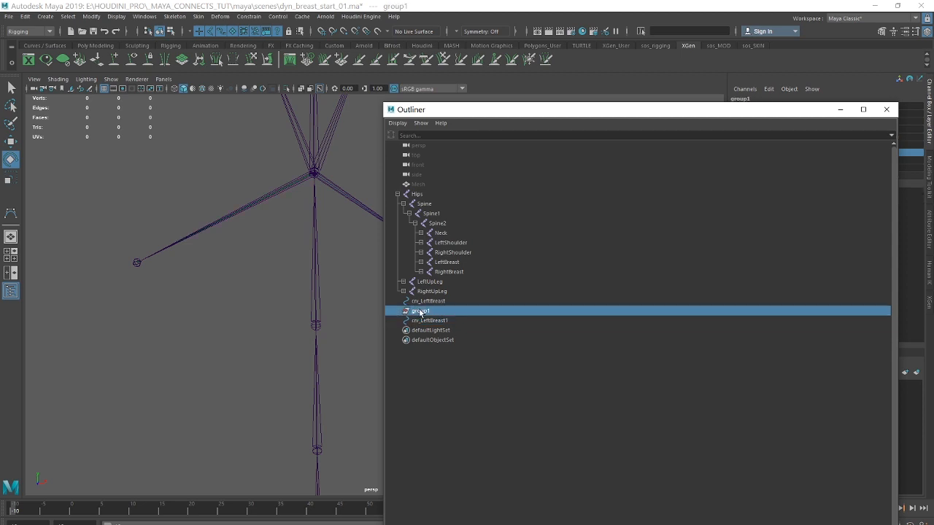
key("Delete")
Rename the mirrored curve as crv_RightBreast.
left_click(427, 301)
left_click(426, 312, "shift")
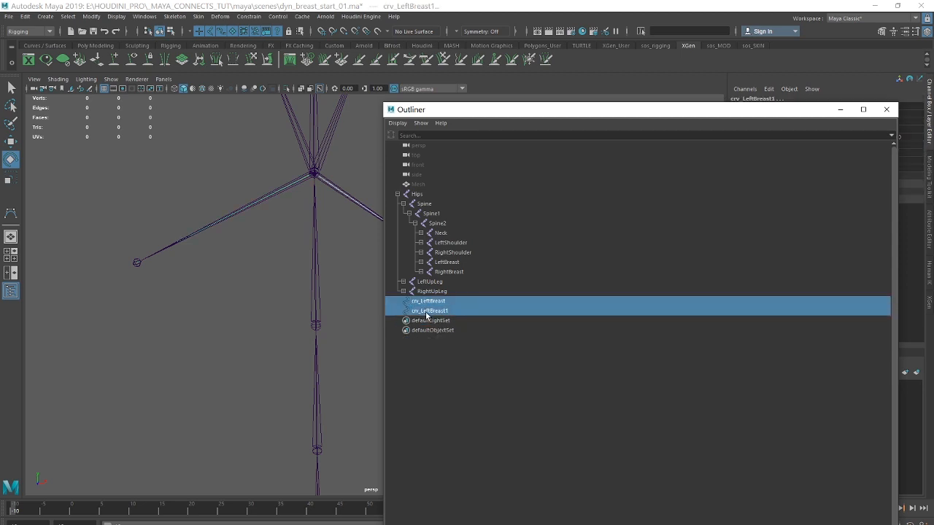
double_click(427, 312)
left_click(429, 312)
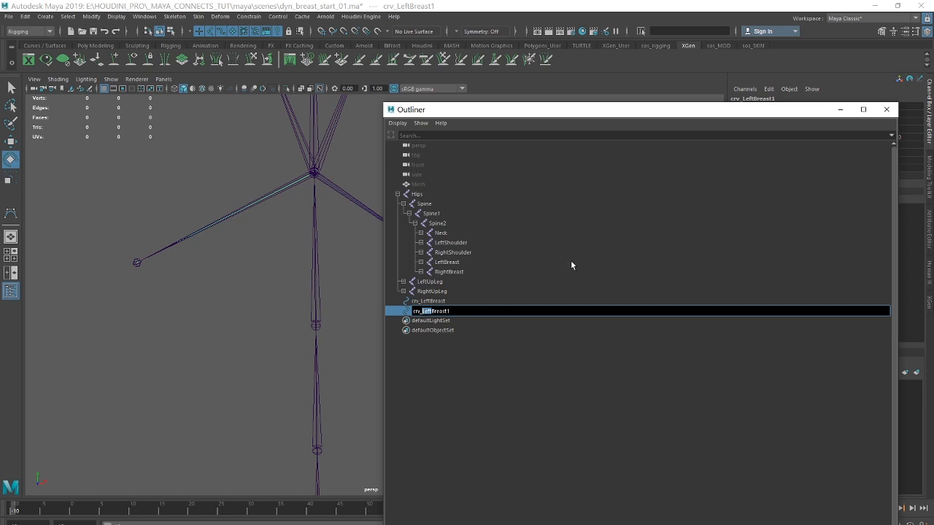
type("Right")
Freeze the transformations of crv_LeftBreast and crv_RightBreast.
left_click(424, 301)
left_click(431, 311, "shift")
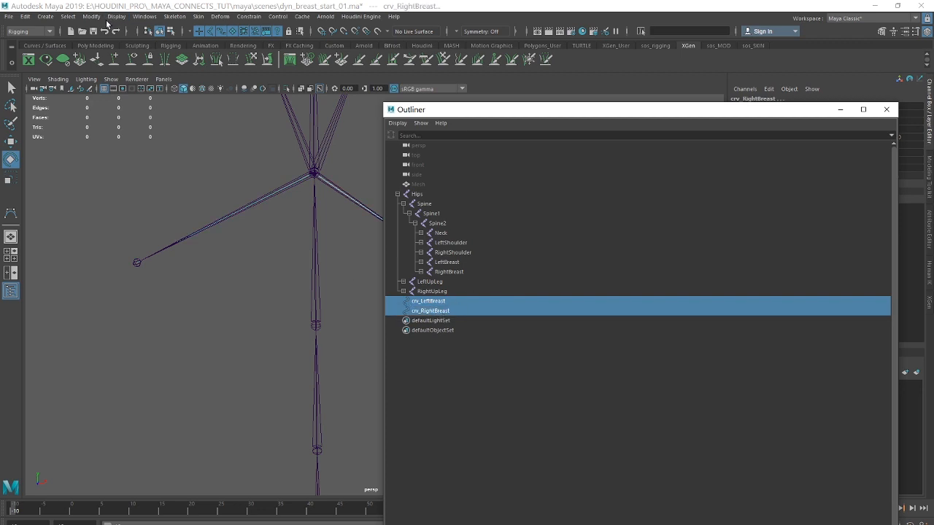
left_click(91, 16)
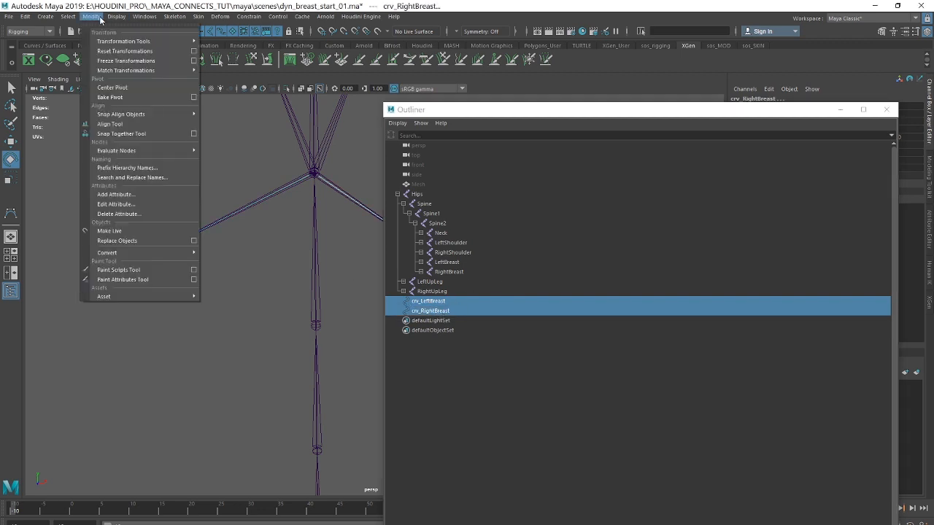
left_click(124, 62)
left_click_drag(637, 111, 379, 117)
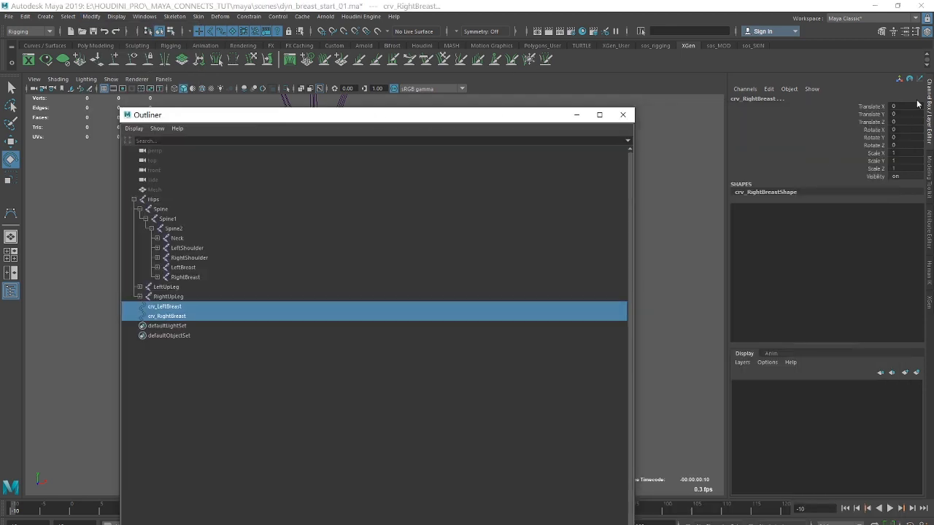
left_click_drag(478, 124, 735, 93)
Consult the workflow notes in Notepad about creating and rebuilding curves, and return to the two curves in Maya.
key("alt+Tab")
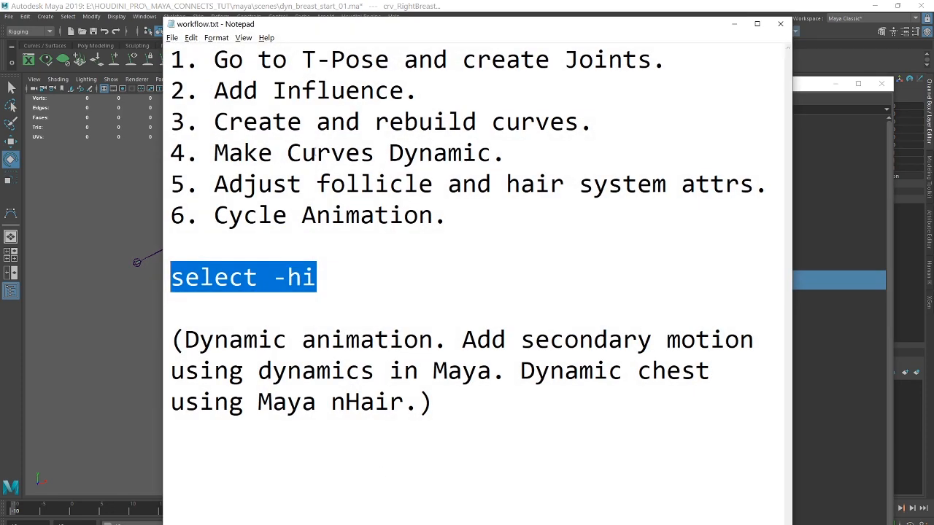
left_click(733, 24)
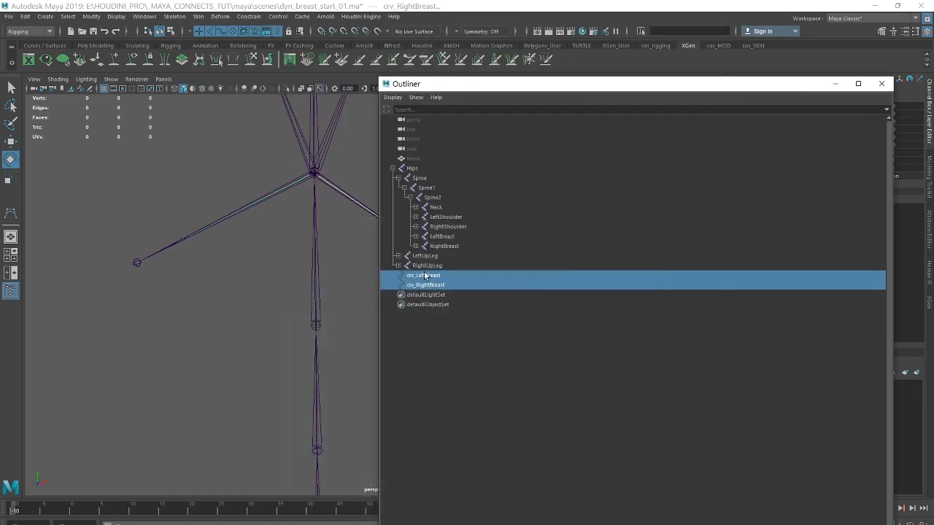
left_click(431, 285, "ctrl")
left_click_drag(482, 87, 591, 138)
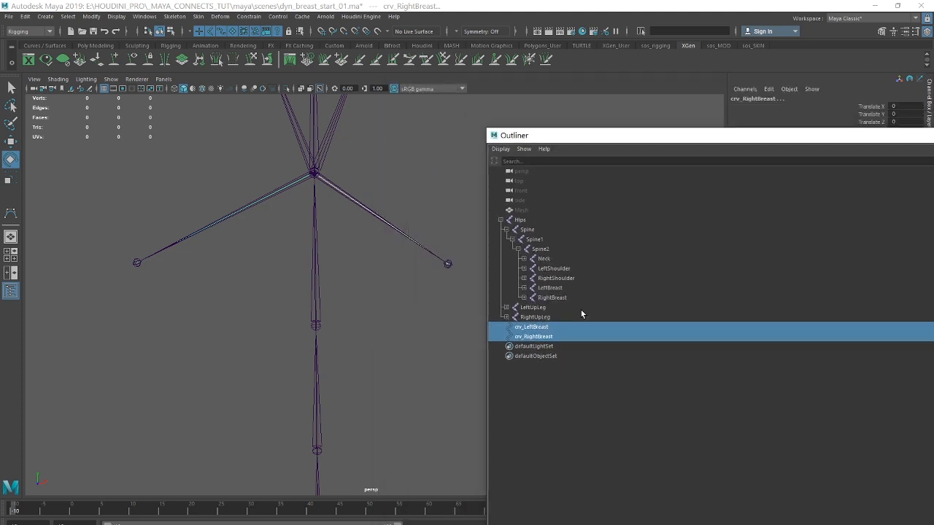
Rebuild crv_LeftBreast and crv_RightBreast using the reset default options: Uniform, 4 spans, degree 3 Cubic.
left_click(543, 328)
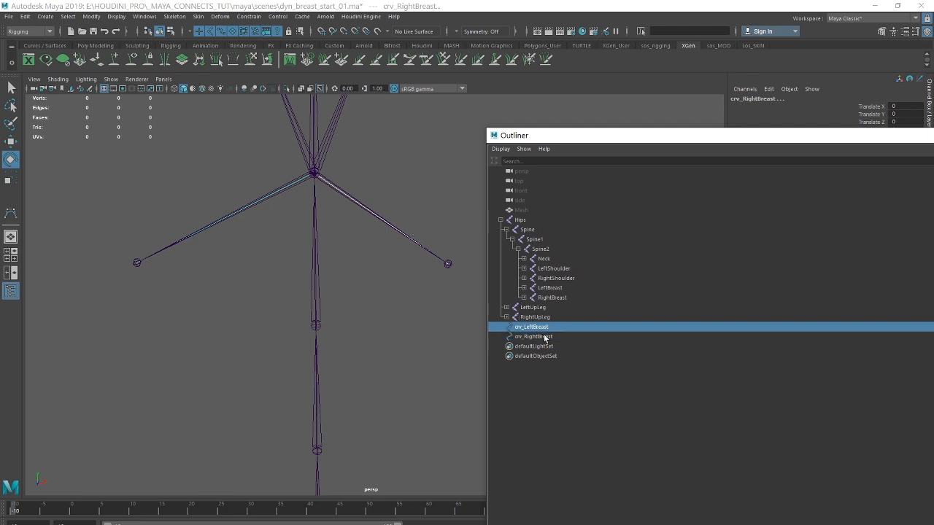
left_click(543, 336, "ctrl")
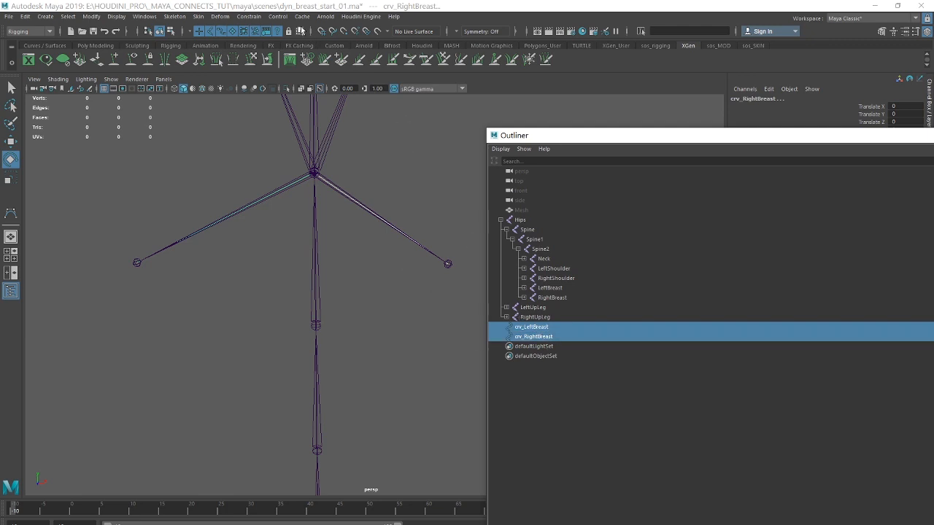
left_click(44, 31)
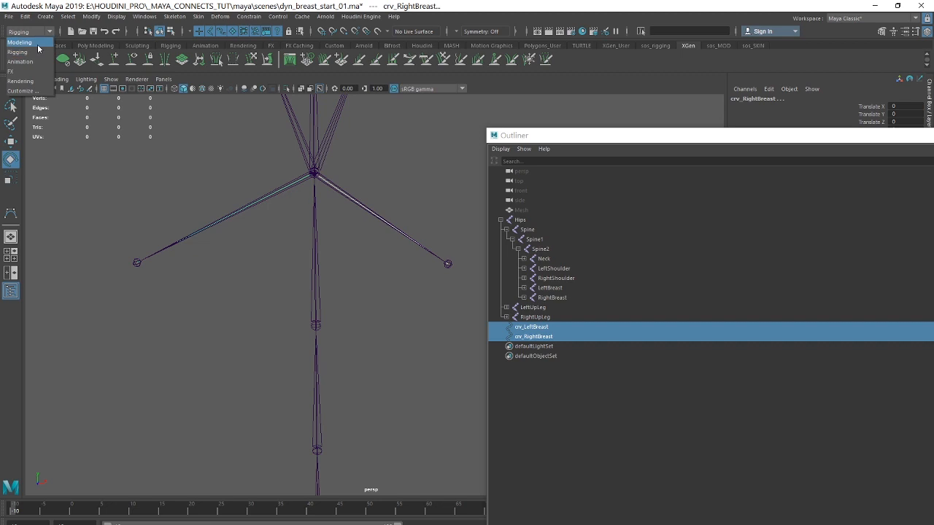
left_click(29, 41)
left_click(305, 18)
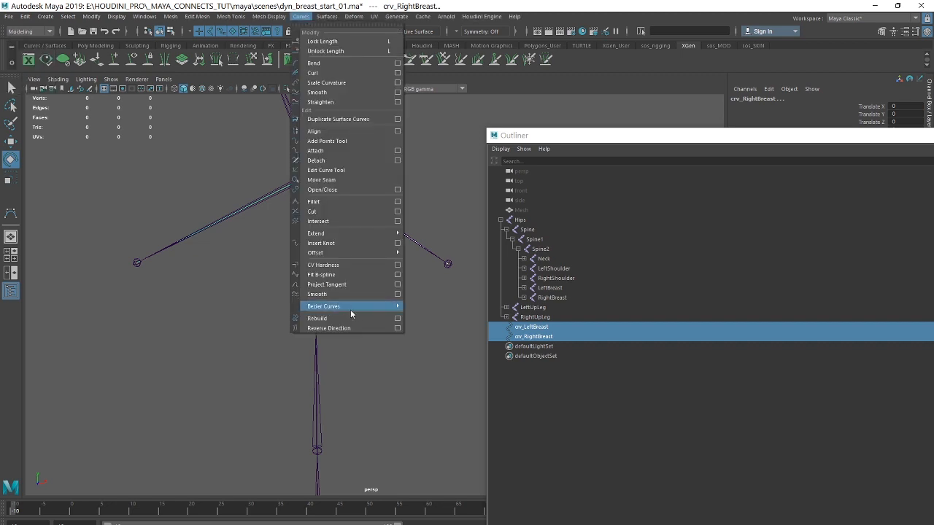
mouse_move(350, 307)
mouse_move(485, 316)
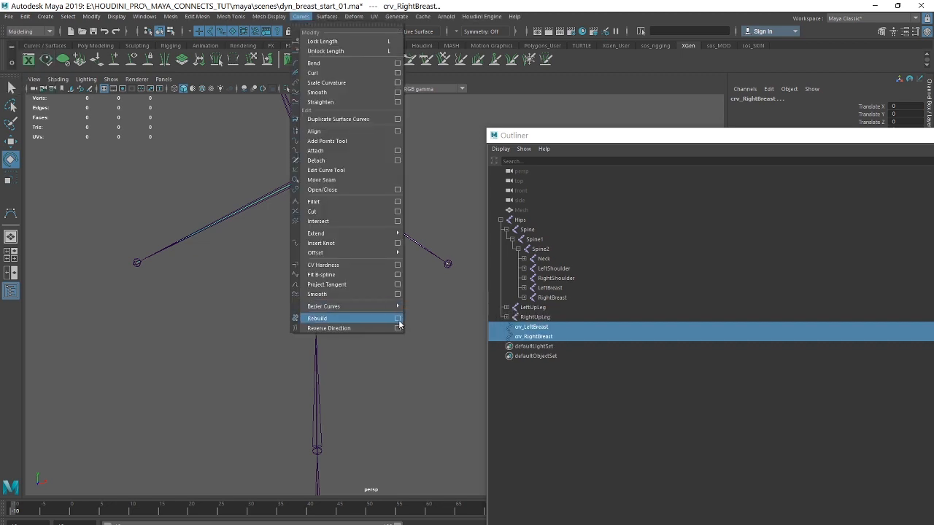
left_click(397, 319)
left_click_drag(765, 58, 676, 58)
left_click(541, 68)
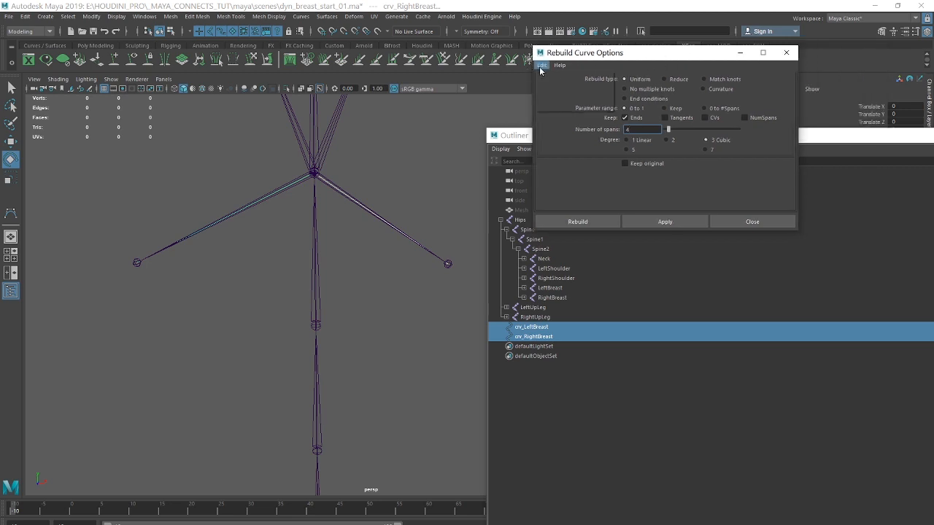
left_click(552, 85)
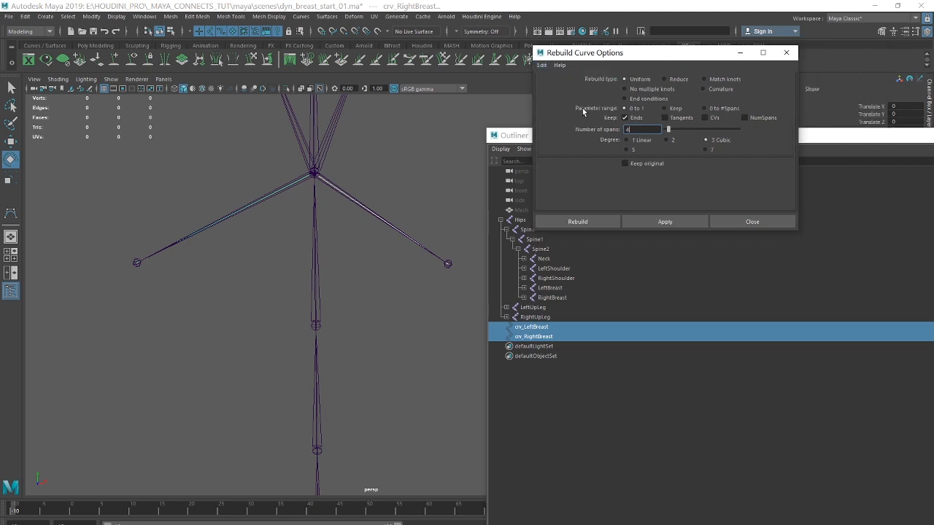
left_click(578, 221)
Examine the rebuilt crv_LeftBreast curve up close in component mode and return to object mode.
middle_click_drag(400, 178, 396, 189, "alt")
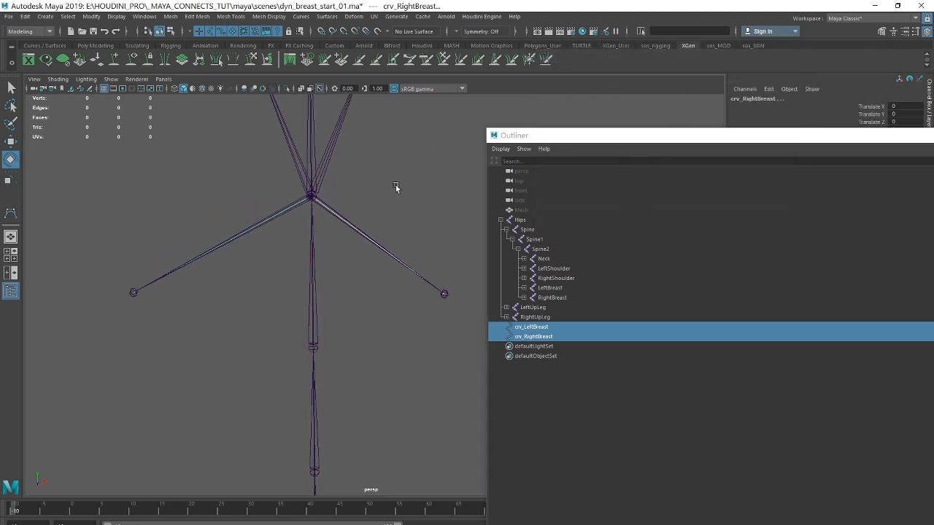
right_click_drag(396, 190, 487, 187, "alt")
left_click(531, 328)
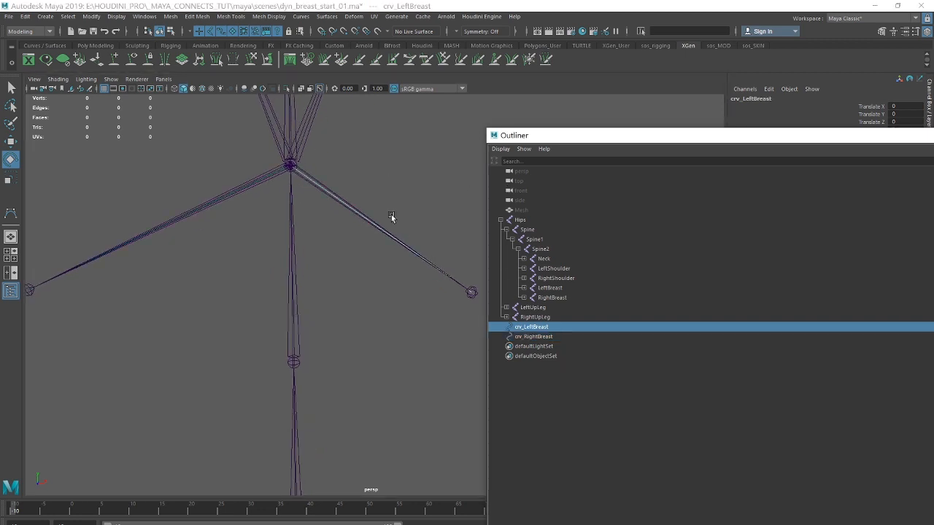
right_click_drag(378, 199, 337, 198)
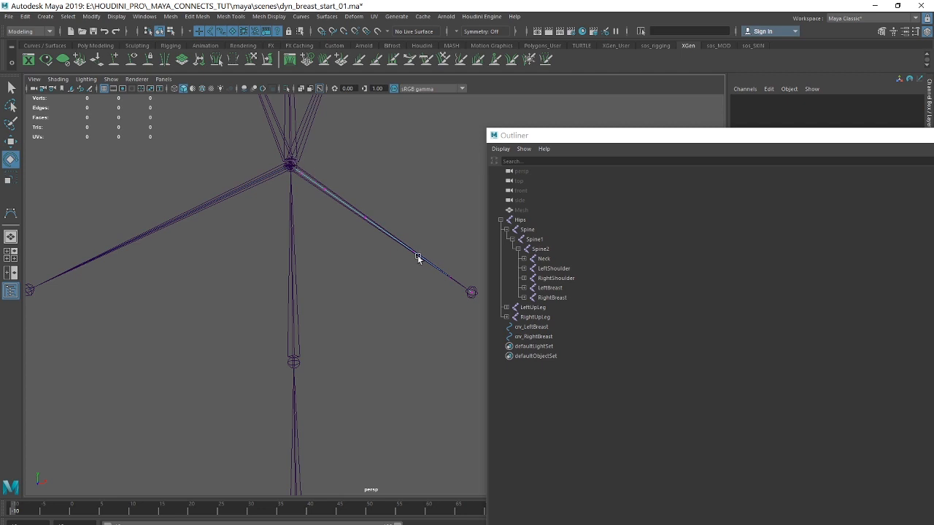
left_click_drag(556, 137, 594, 100)
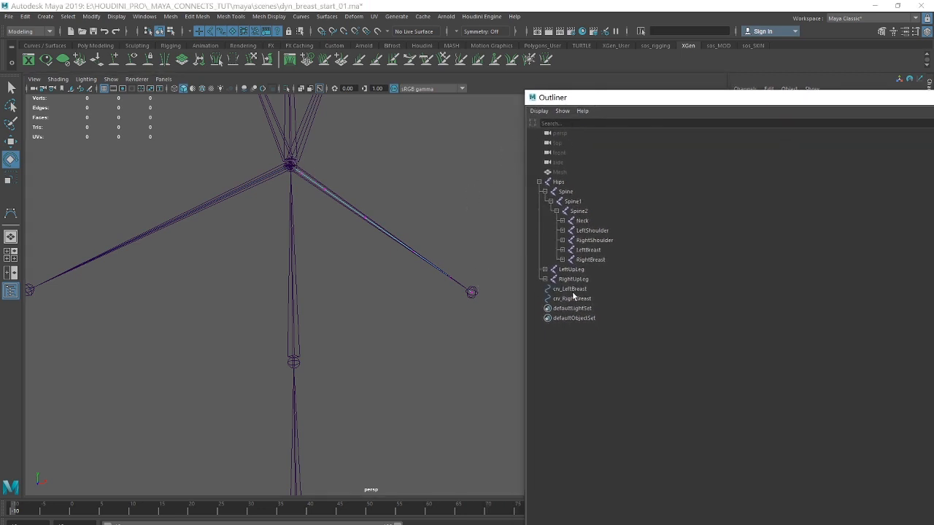
key("F8")
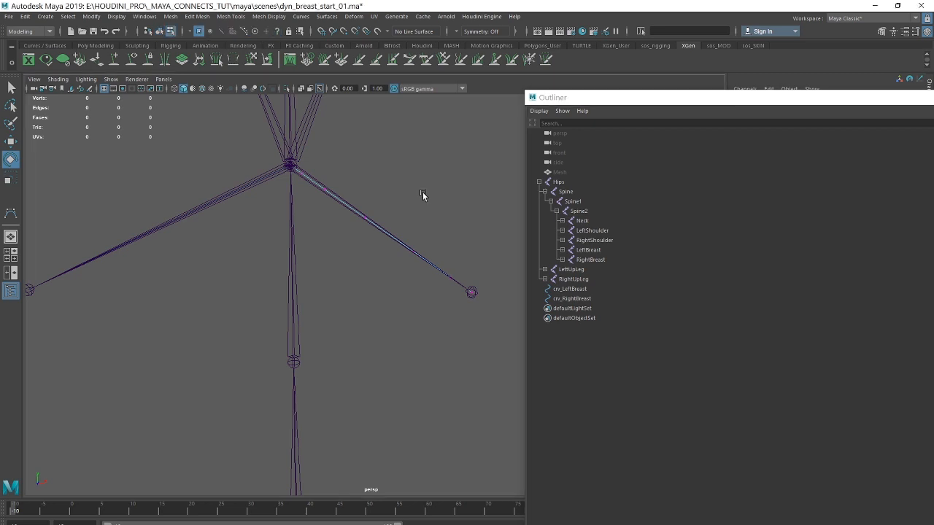
key("F8")
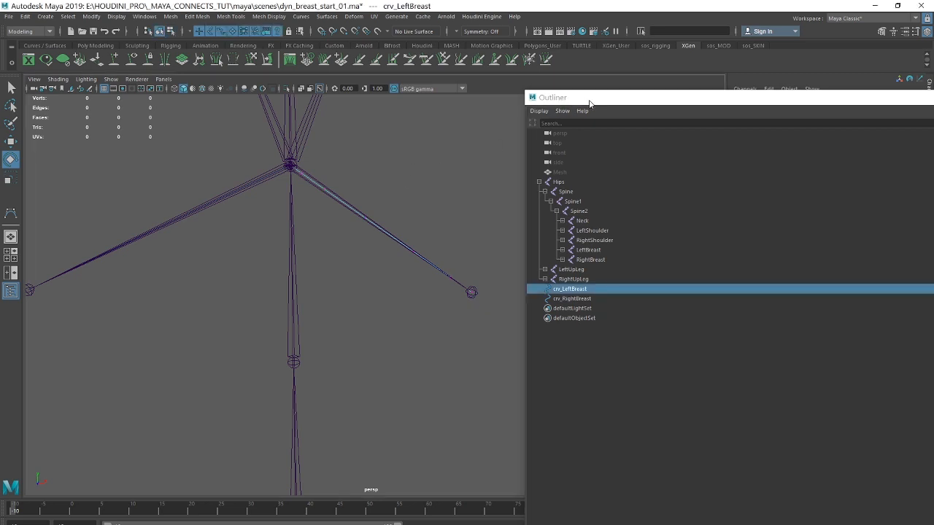
left_click_drag(590, 101, 677, 102)
right_click_drag(428, 224, 400, 205, "alt")
middle_click_drag(421, 204, 427, 146, "alt")
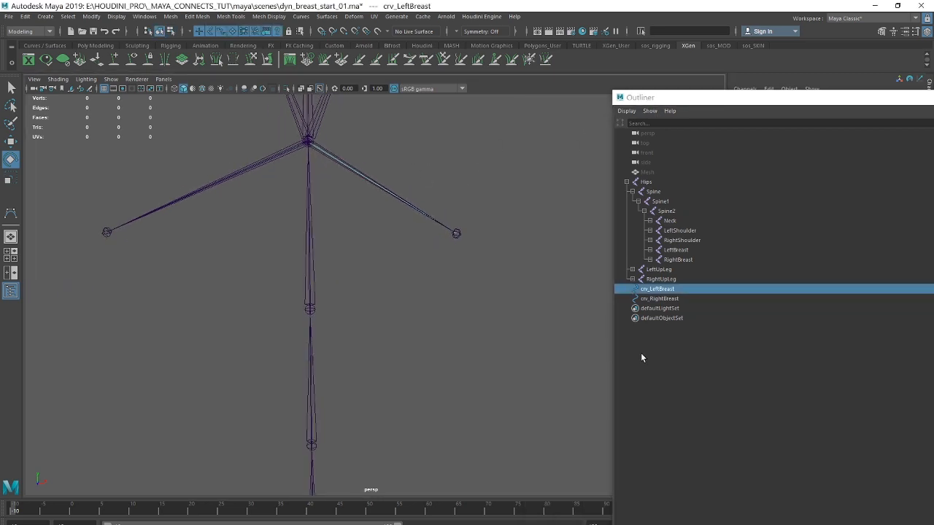
left_click_drag(687, 100, 599, 89)
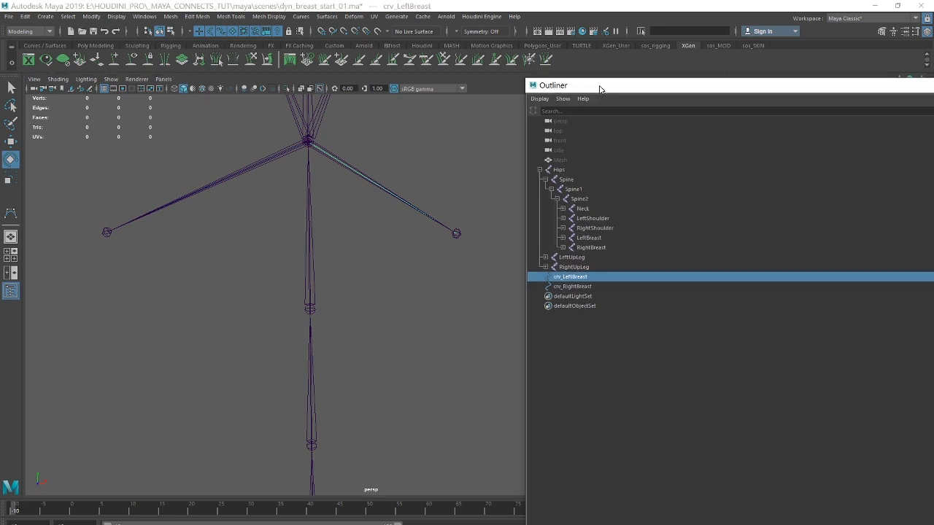
Make crv_LeftBreast and crv_RightBreast dynamic with nHair, using the reset default options: NURBS curves output, Exact shape match on, surface attachment off.
left_click(566, 286, "ctrl")
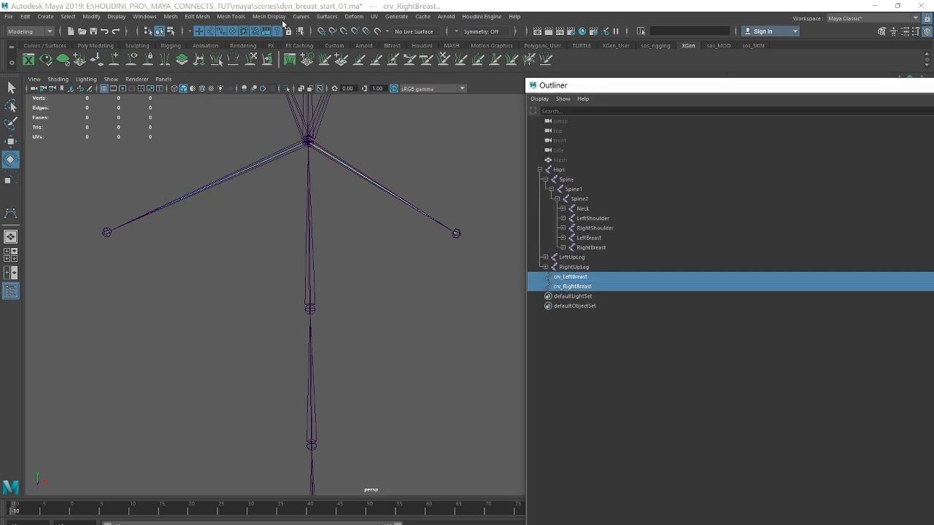
left_click(43, 31)
left_click(8, 65)
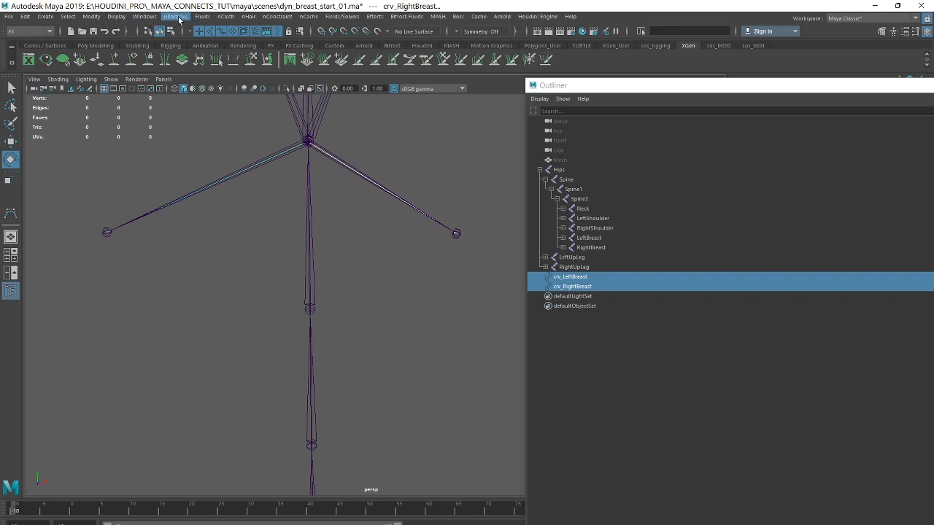
left_click(249, 16)
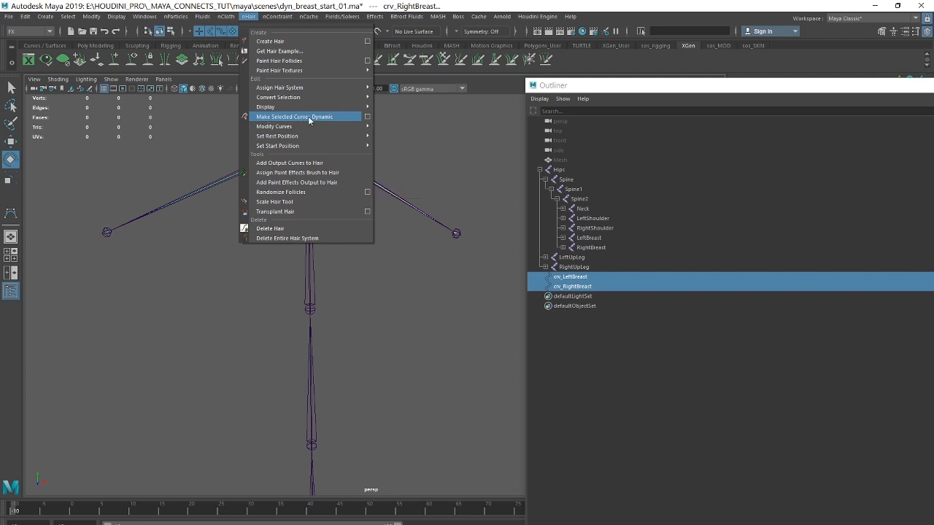
left_click(368, 117)
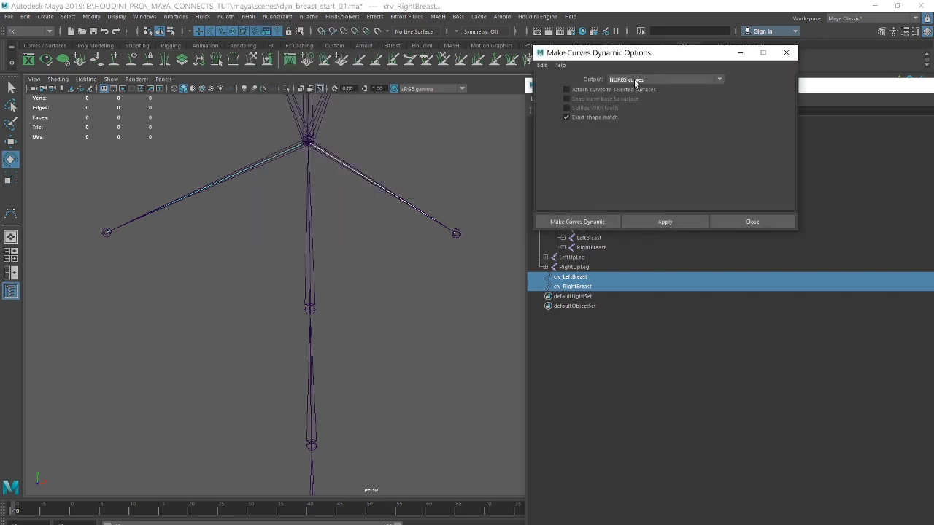
left_click(542, 66)
left_click(556, 90)
left_click(567, 90)
left_click(566, 90)
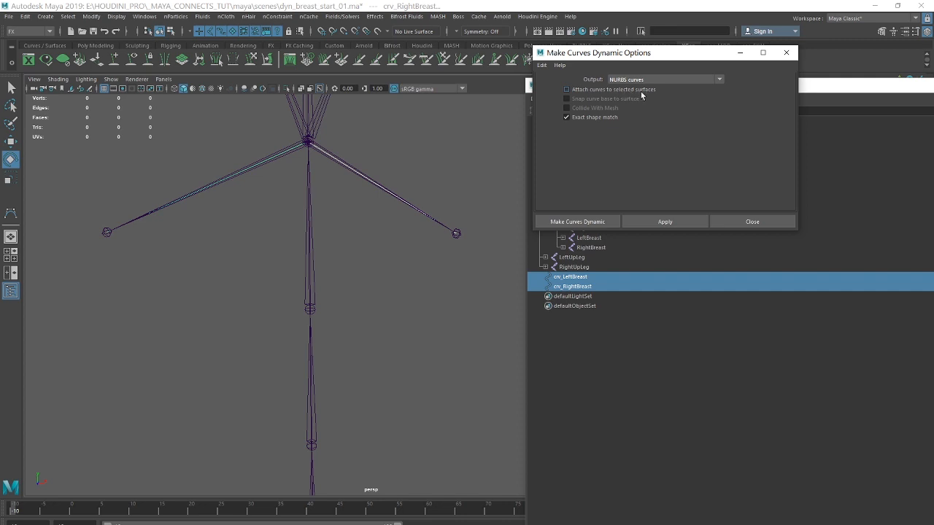
left_click(581, 221)
Close the Outliner and play the walk animation to check how the dynamic curves behave around the chest joints.
left_click(668, 88)
left_click_drag(668, 88, 509, 66)
left_click(819, 64)
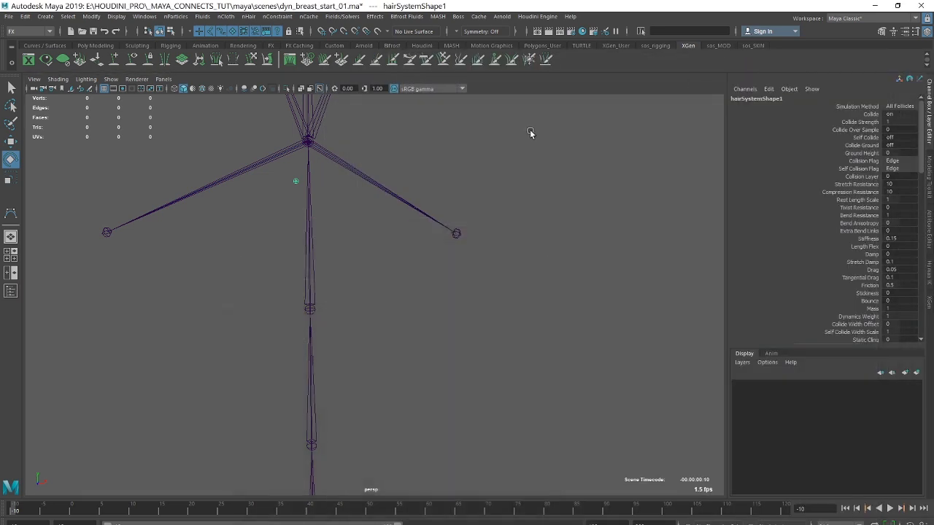
right_click_drag(586, 180, 350, 192, "alt")
left_click_drag(350, 192, 452, 233, "alt")
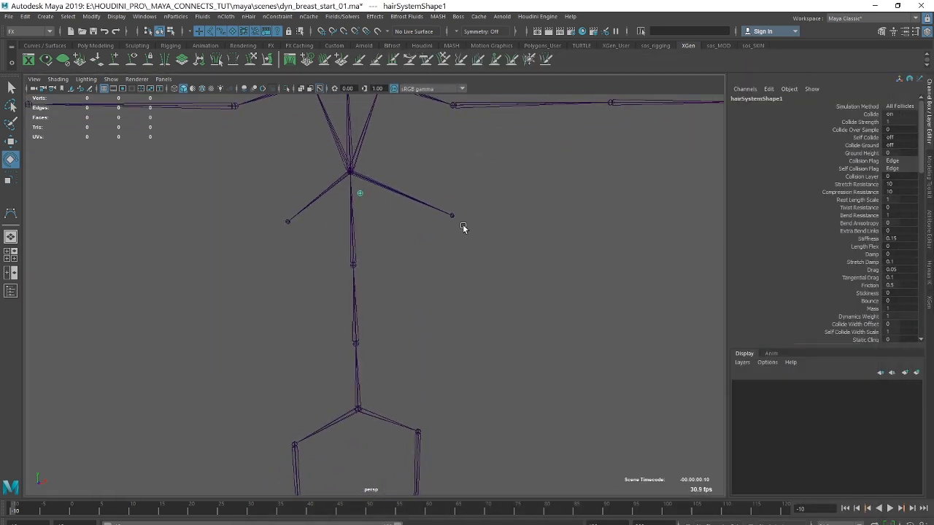
left_click(889, 508)
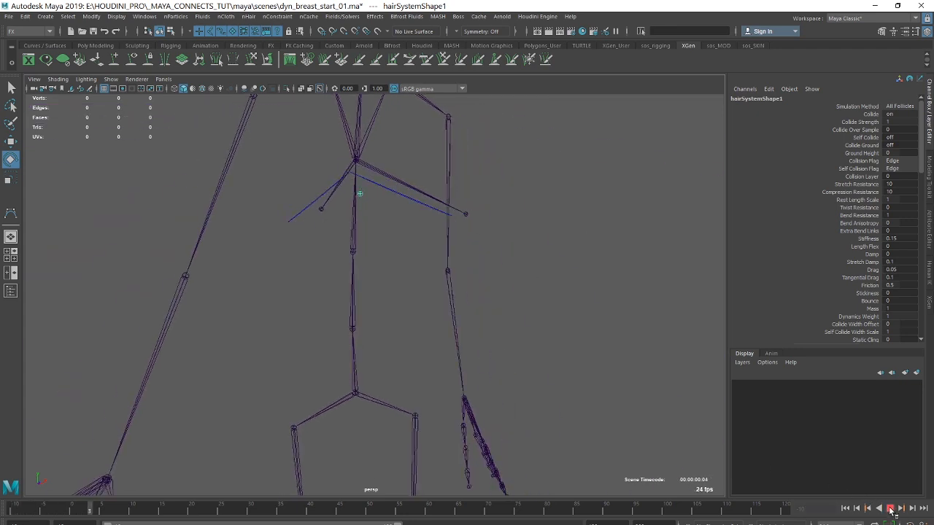
left_click_drag(467, 254, 299, 258, "alt")
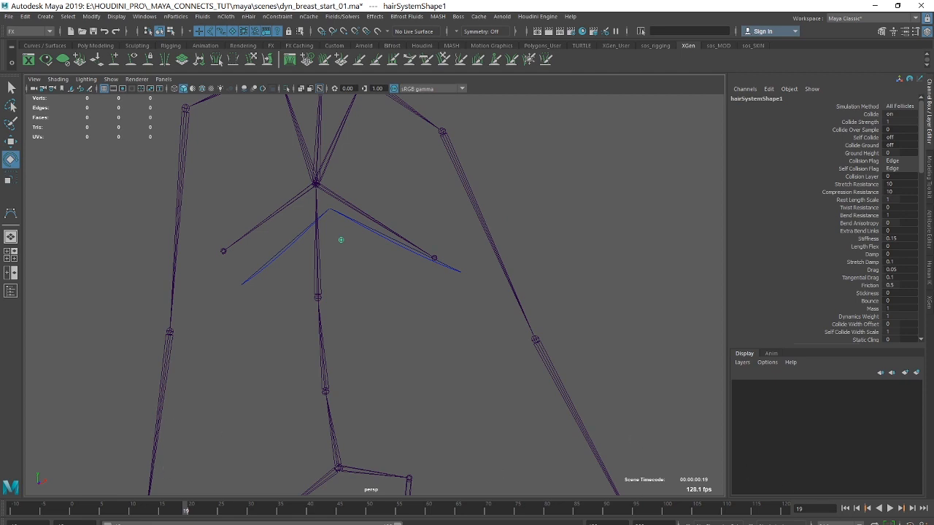
Consult the workflow notes in Notepad, and return to Maya at start frame -10 with the chest joints in view.
key("alt+Tab")
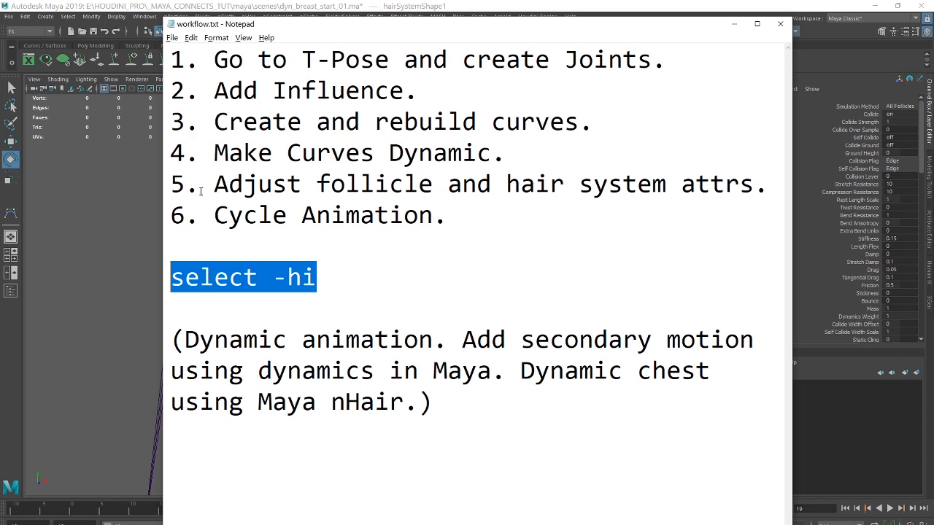
left_click(734, 24)
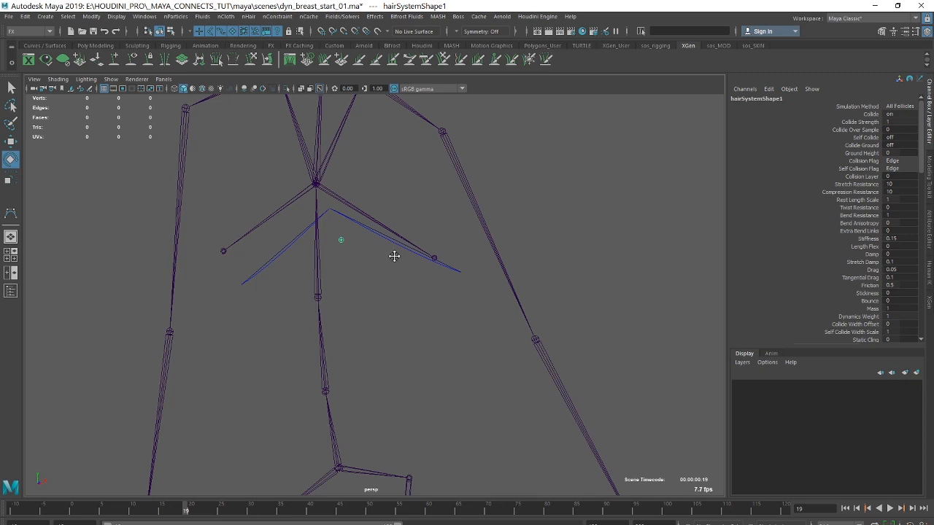
middle_click_drag(393, 256, 404, 247, "alt")
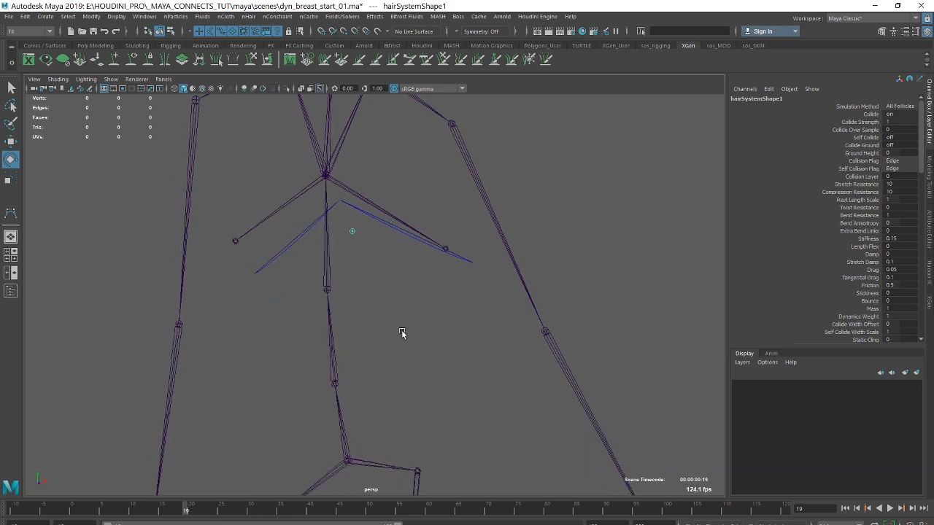
left_click(846, 508)
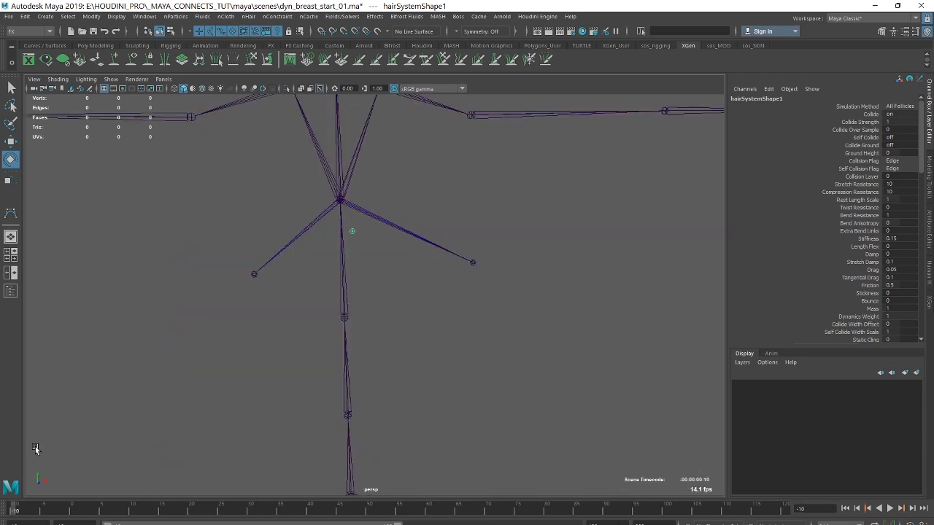
middle_click_drag(267, 290, 218, 364, "alt")
right_click_drag(218, 364, 371, 356, "alt")
middle_click_drag(349, 324, 394, 201, "alt")
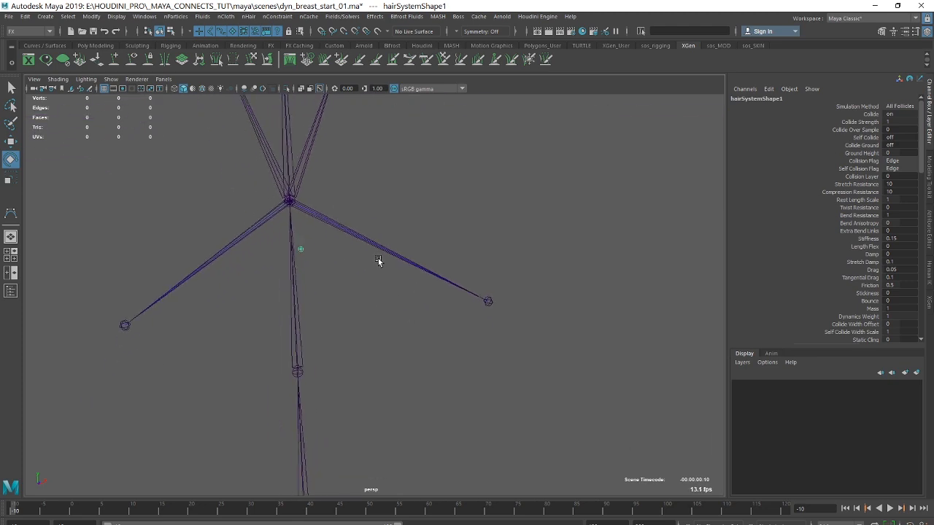
scroll(393, 201, "down", 2)
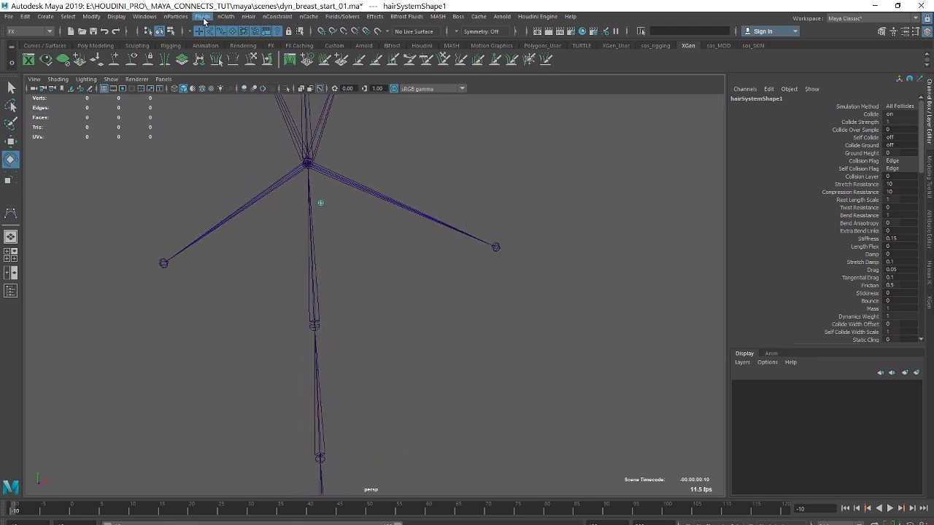
Open the Outliner and expand the hairSystem1Follicles group to list its follicles.
left_click(145, 16)
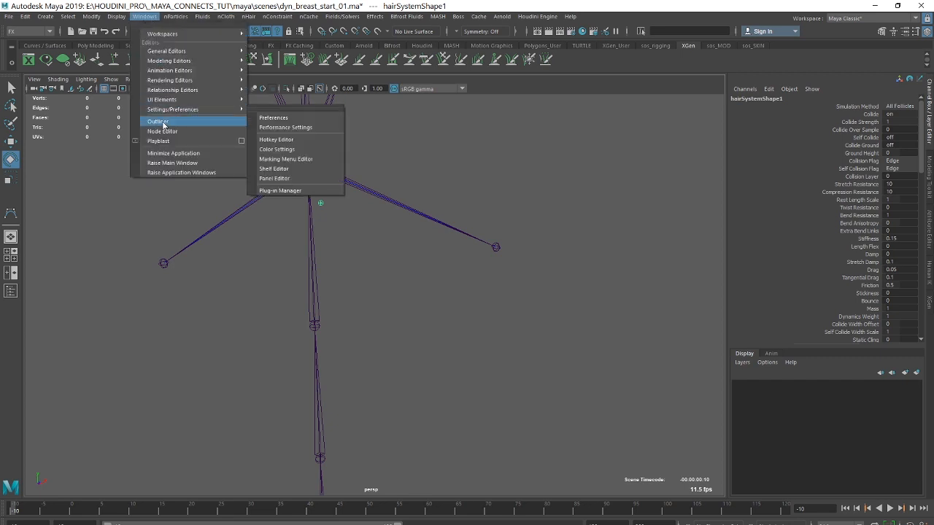
left_click(164, 124)
left_click_drag(512, 63, 671, 34)
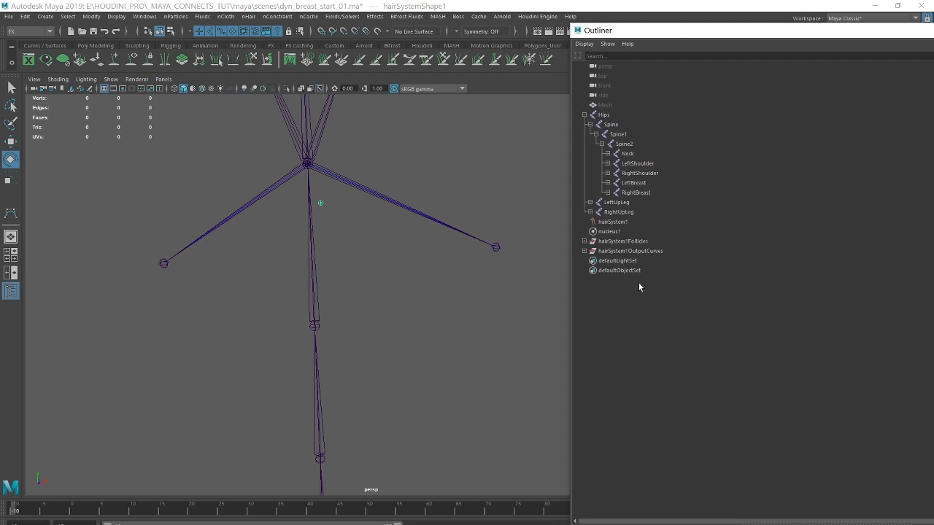
left_click(620, 223)
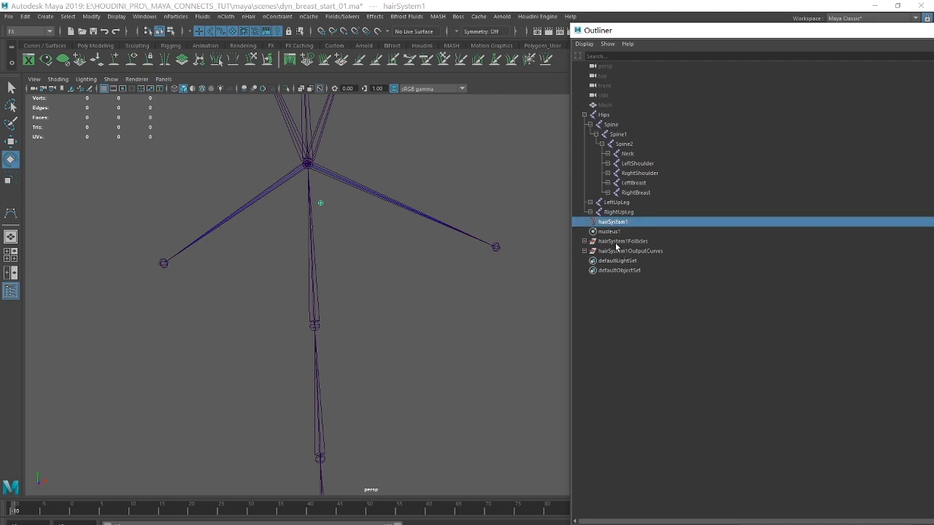
left_click(584, 242)
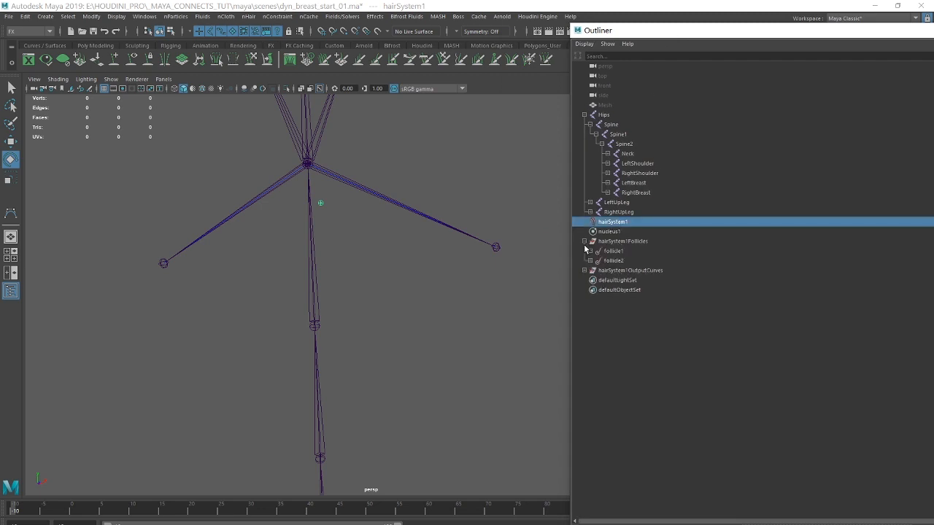
double_click(750, 35)
left_click_drag(707, 84, 395, 93)
Set Point Lock to Base on both follicle1 and follicle2.
left_click(232, 252)
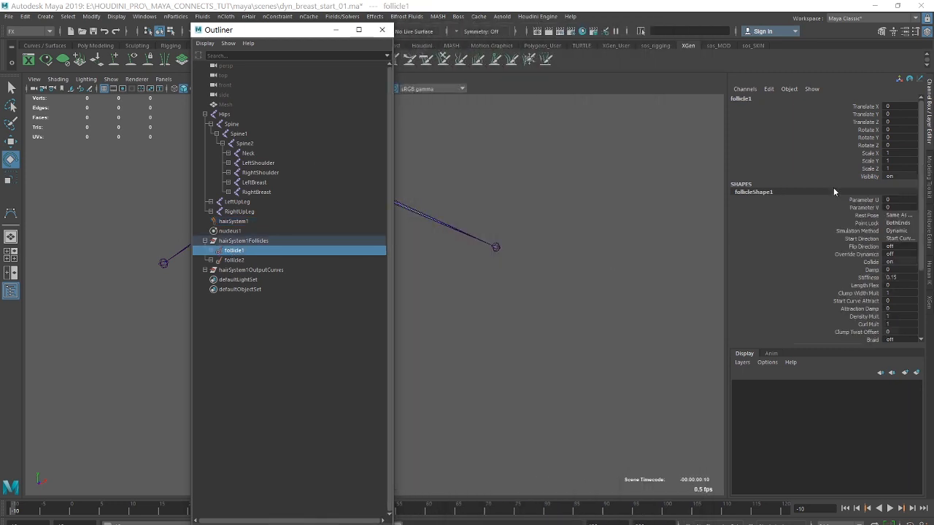
left_click(929, 233)
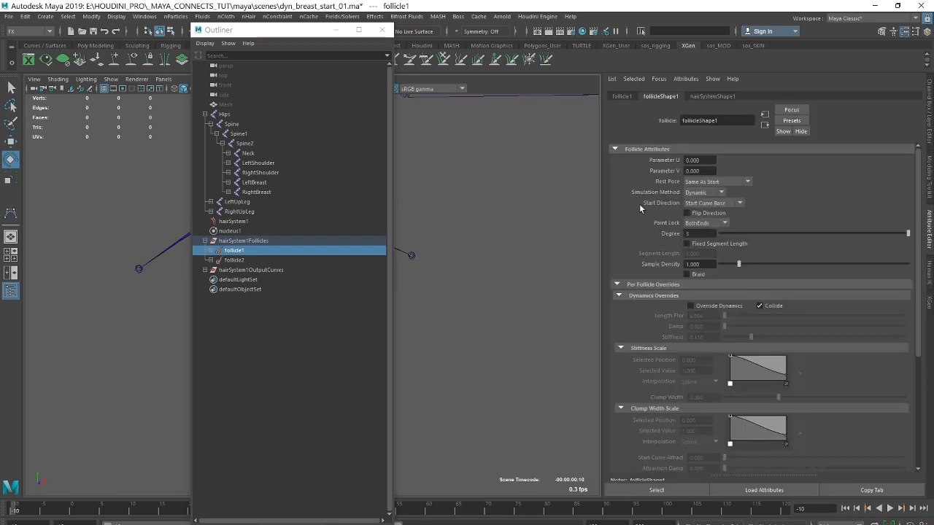
left_click(725, 224)
left_click(704, 246)
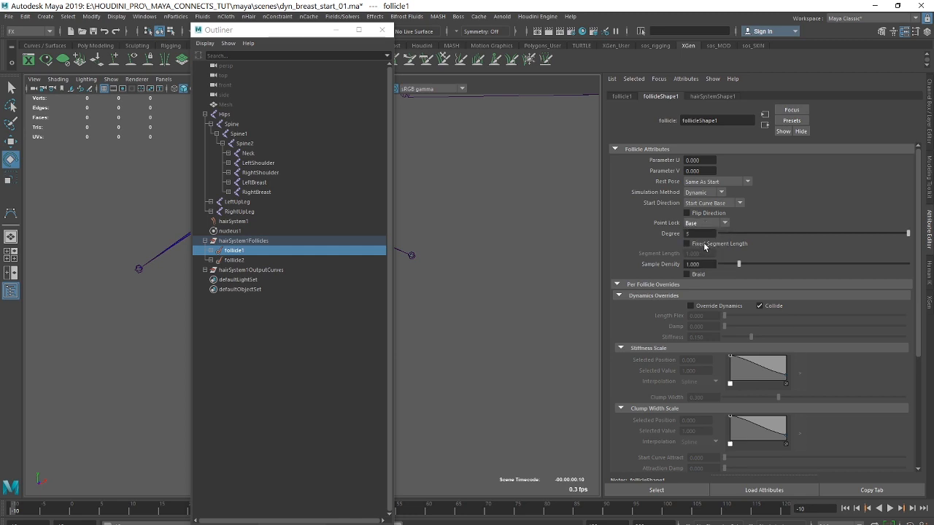
left_click(242, 261)
left_click(727, 223)
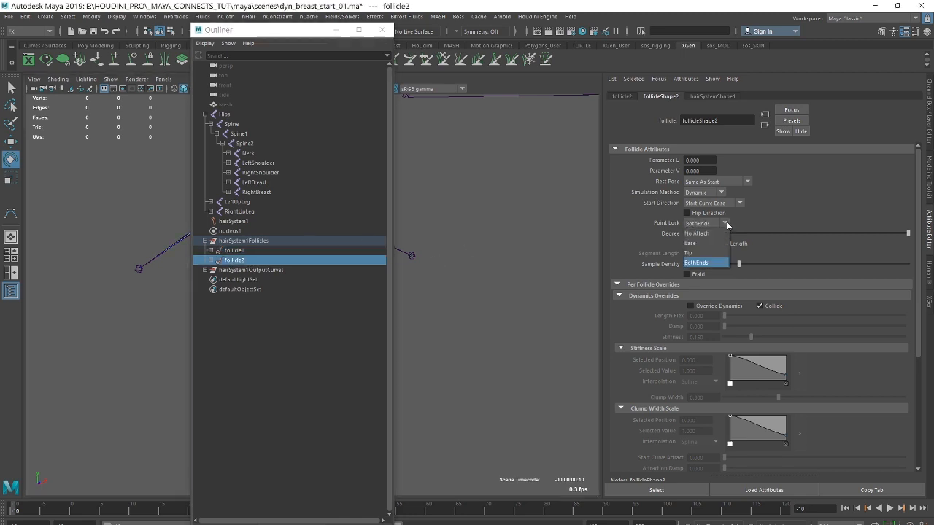
left_click(701, 243)
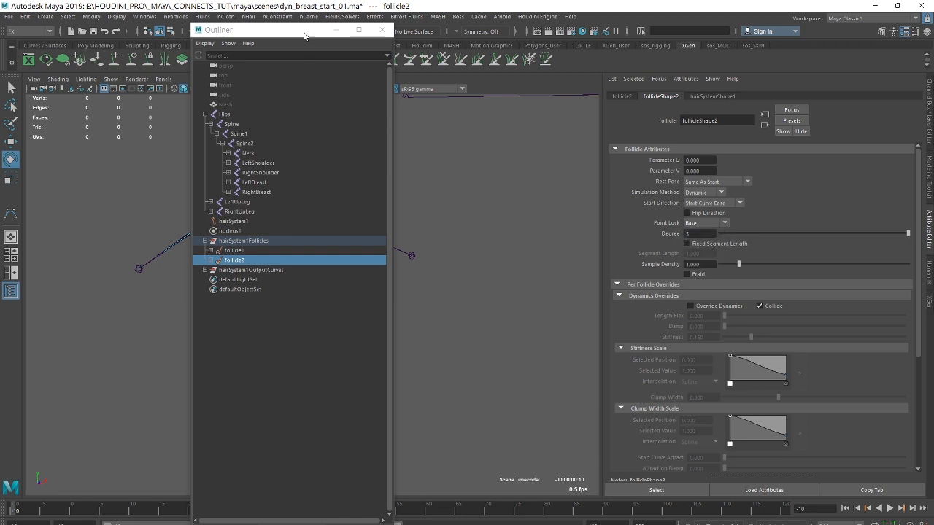
Play the animation to check the base-locked curves' motion, and return to start frame -10.
left_click_drag(304, 36, 686, 25)
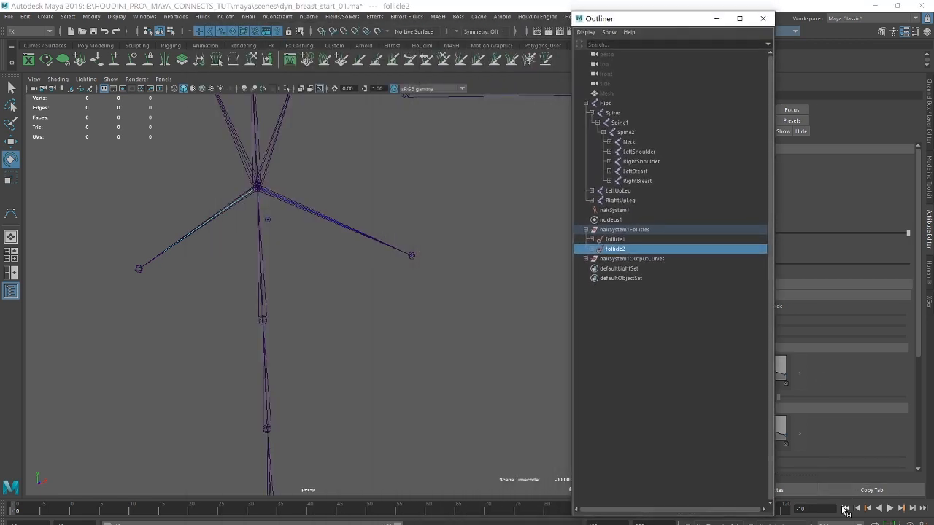
left_click(890, 509)
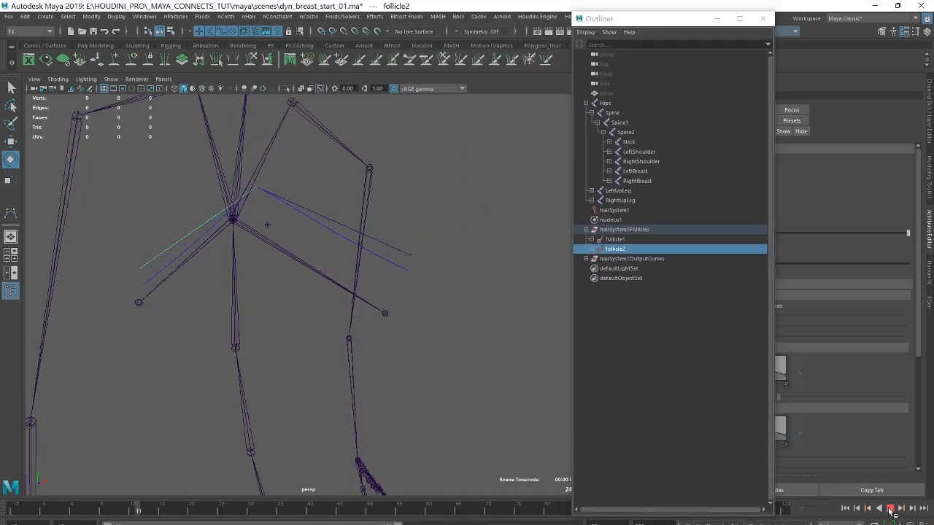
left_click(890, 508)
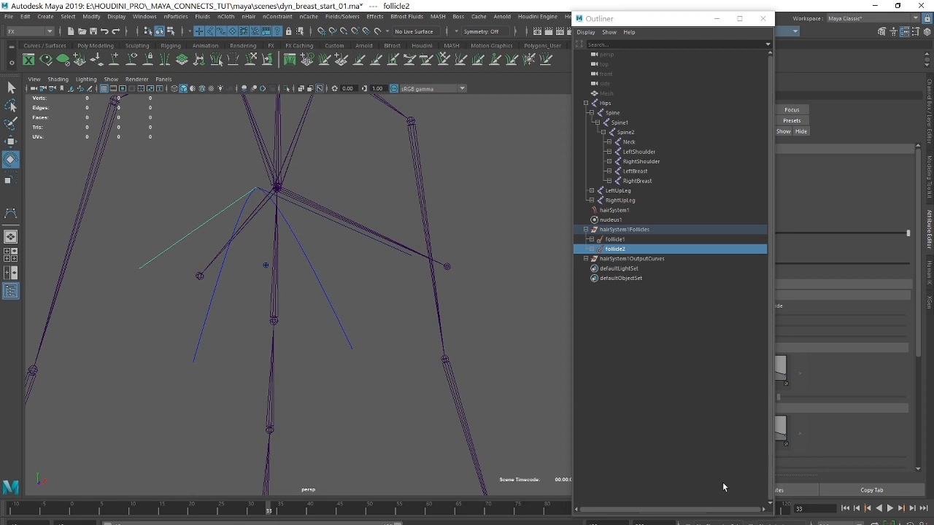
left_click(845, 509)
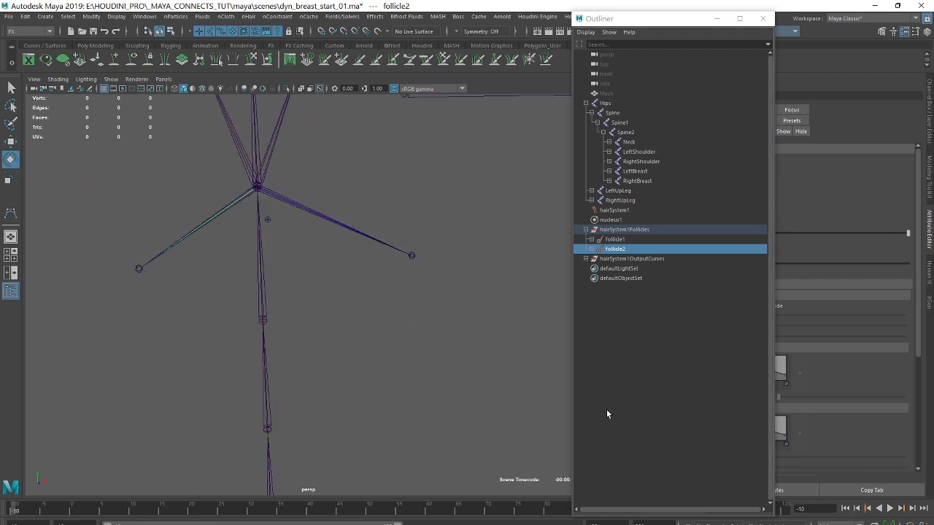
Examine the skeleton's overall size against the ground grid, from the chest down to the feet.
right_click_drag(462, 184, 210, 171, "alt")
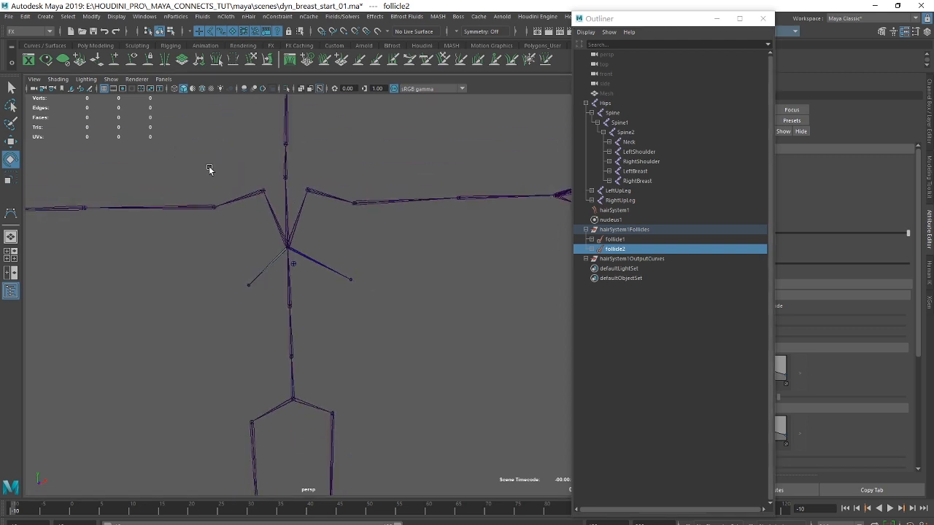
middle_click_drag(358, 255, 351, 212, "alt")
right_click_drag(425, 245, 205, 215, "alt")
middle_click_drag(329, 321, 318, 204, "alt")
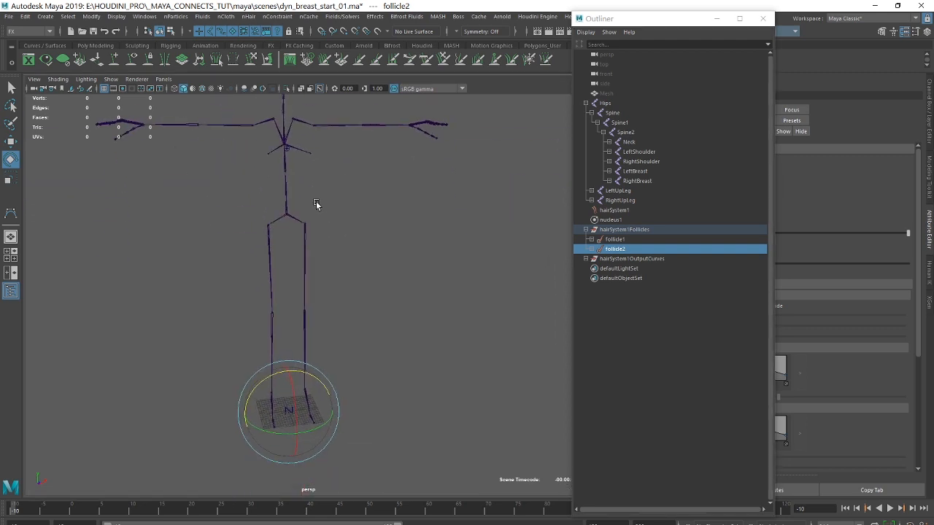
mouse_move(312, 248)
left_mouse_down("alt")
mouse_move(311, 220)
mouse_move(312, 237)
left_mouse_up("alt")
middle_click_drag(320, 201, 331, 246, "alt")
right_click_drag(333, 247, 378, 244, "alt")
middle_click_drag(346, 285, 356, 143, "alt")
right_click_drag(321, 357, 550, 385, "alt")
middle_click_drag(377, 424, 440, 108, "alt")
right_click_drag(305, 325, 479, 368, "alt")
left_click_drag(349, 337, 326, 387, "alt")
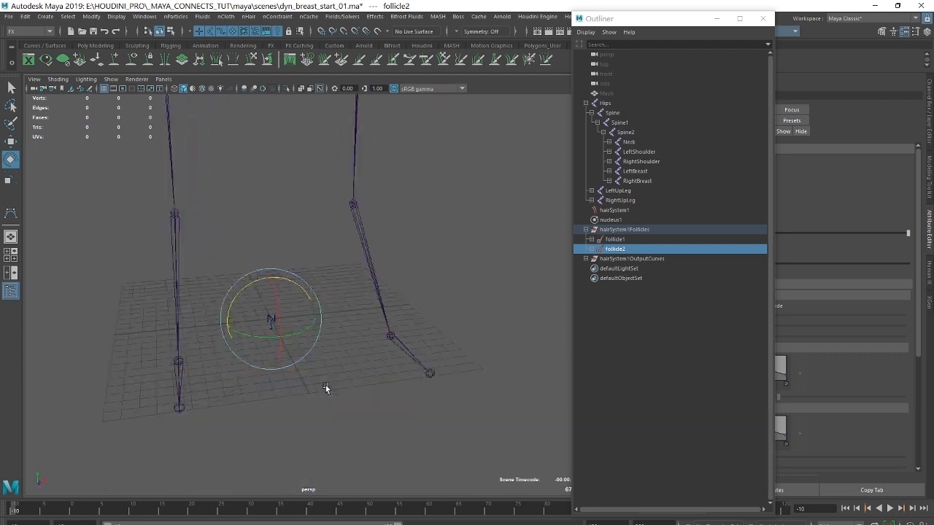
middle_click_drag(325, 387, 331, 410, "alt")
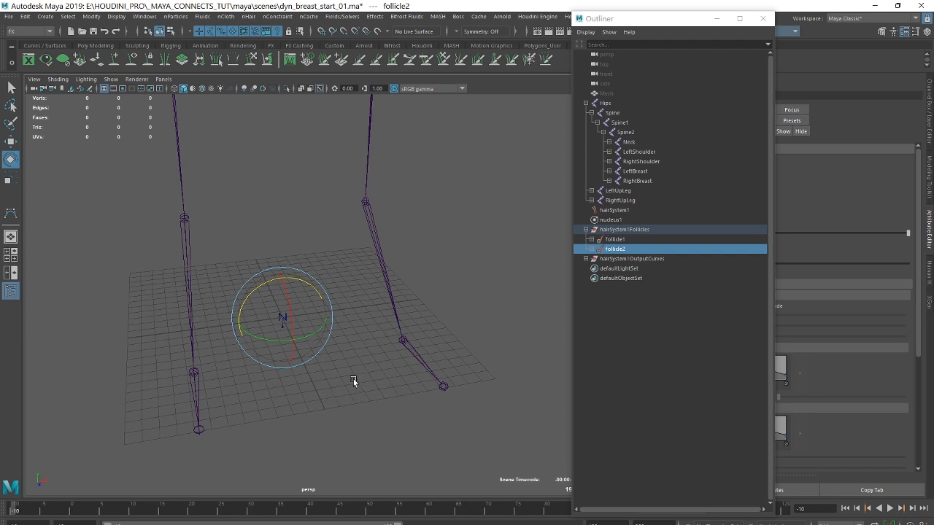
right_click_drag(437, 207, 309, 326, "alt")
middle_click_drag(299, 165, 272, 347, "alt")
left_click_drag(272, 350, 245, 396, "alt")
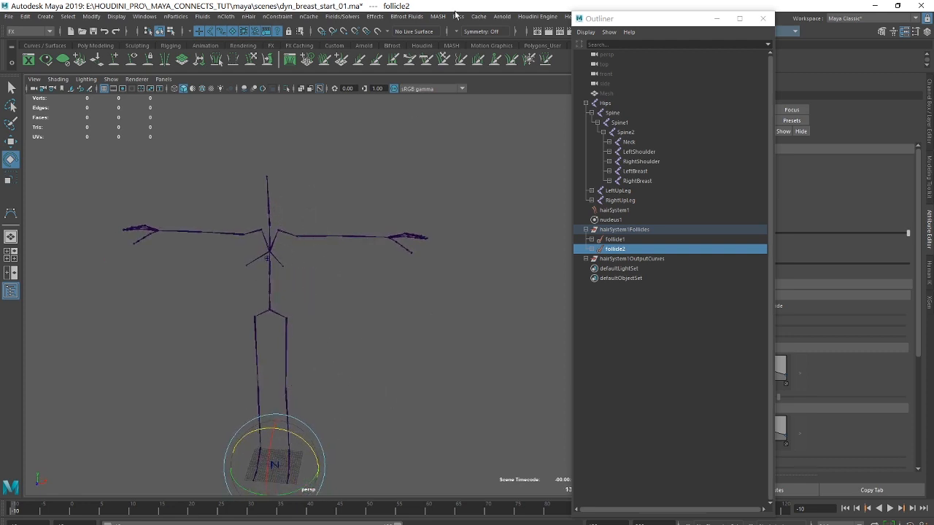
Set the Space Scale of nucleus1 to 0.01 in its Scale Attributes.
left_click_drag(641, 23, 621, 21)
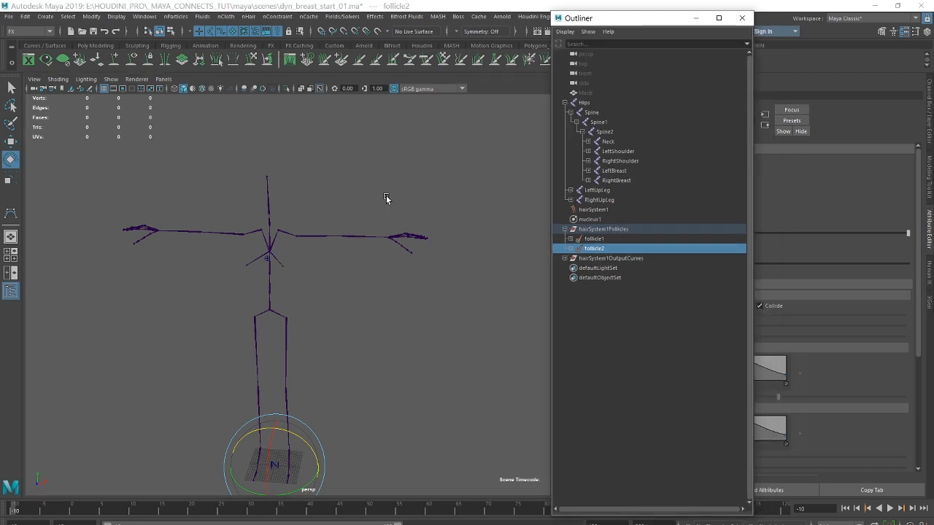
middle_click_drag(386, 197, 360, 157, "alt")
mouse_move(305, 236)
left_mouse_down("alt")
mouse_move(257, 231)
mouse_move(306, 229)
left_mouse_up("alt")
left_click_drag(646, 19, 516, 13)
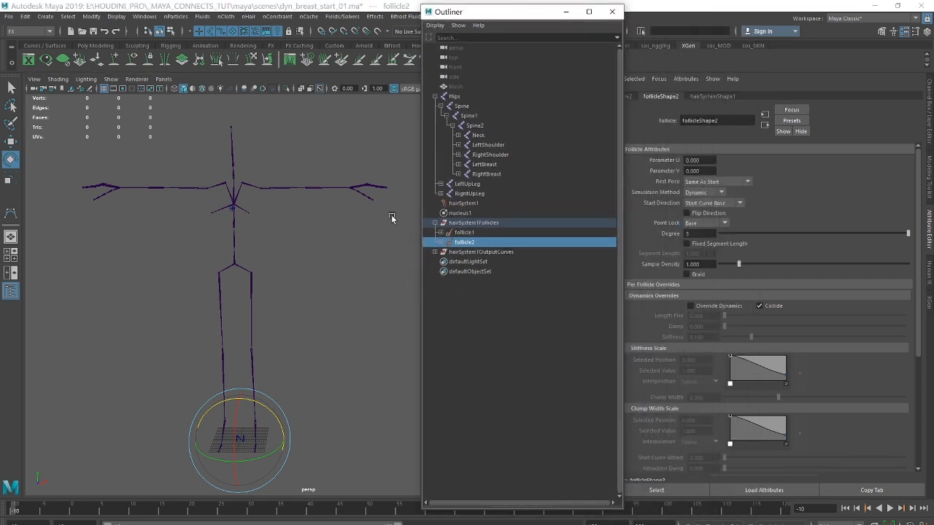
left_click(460, 213)
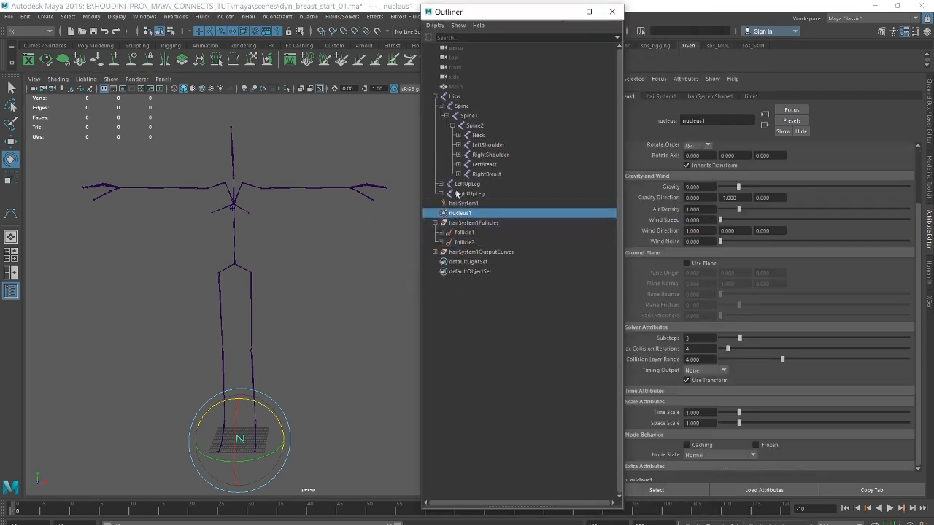
left_click_drag(500, 13, 369, 13)
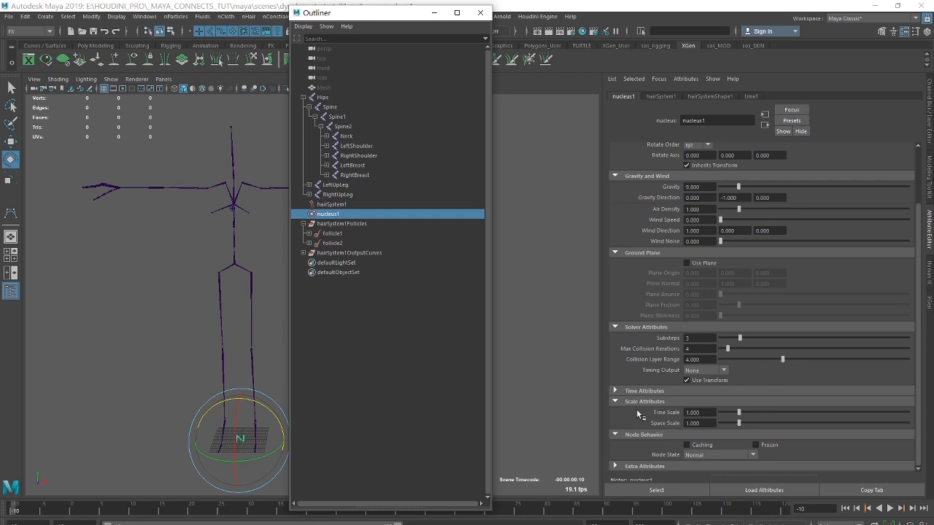
left_click(685, 423)
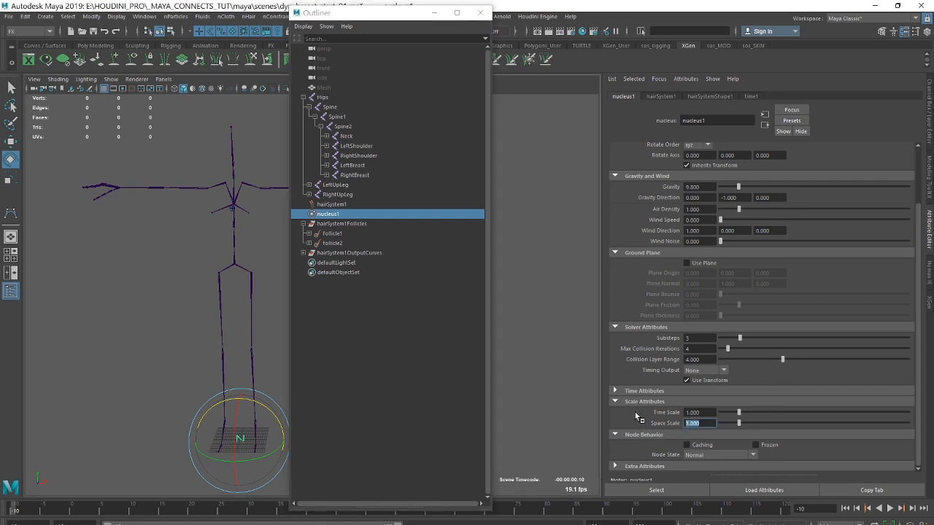
type("0.01")
key("Return")
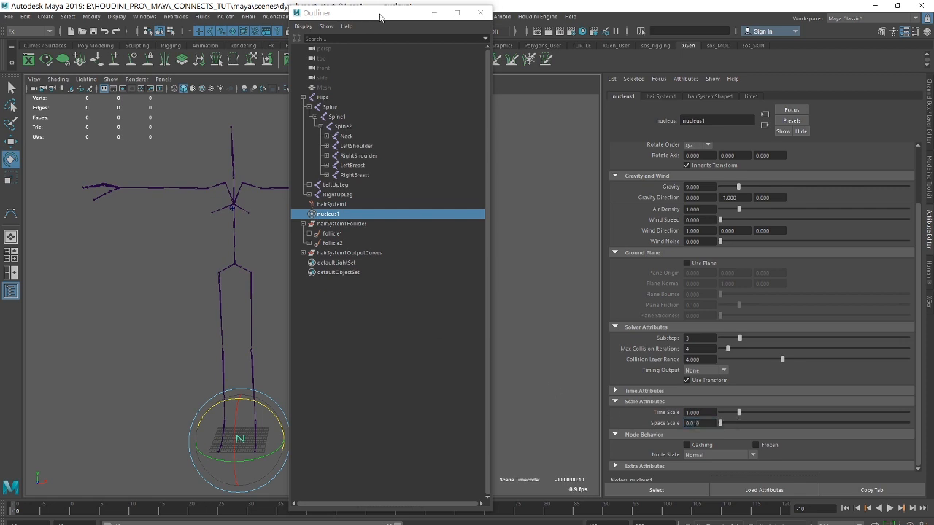
Play the animation twice from start frame -10 to check how the dynamic curves move with the new space scale.
left_click_drag(380, 16, 634, 22)
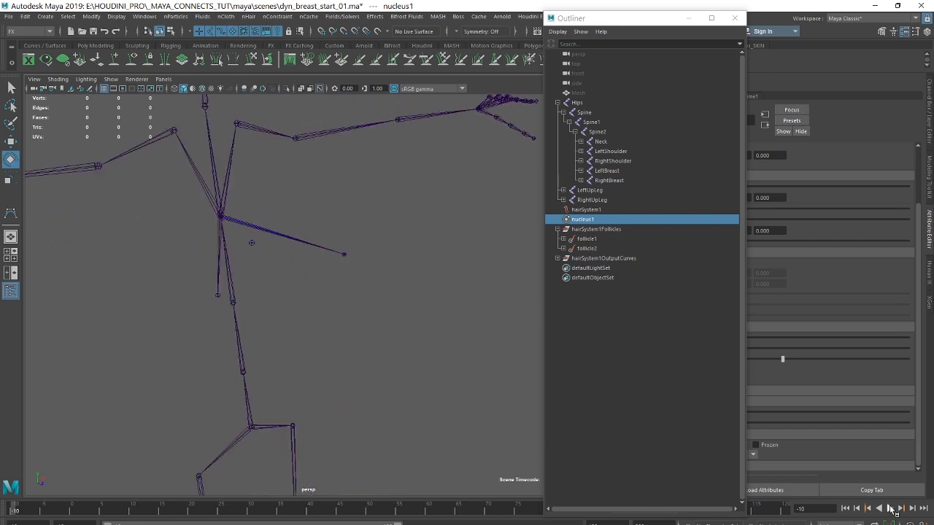
left_click(891, 509)
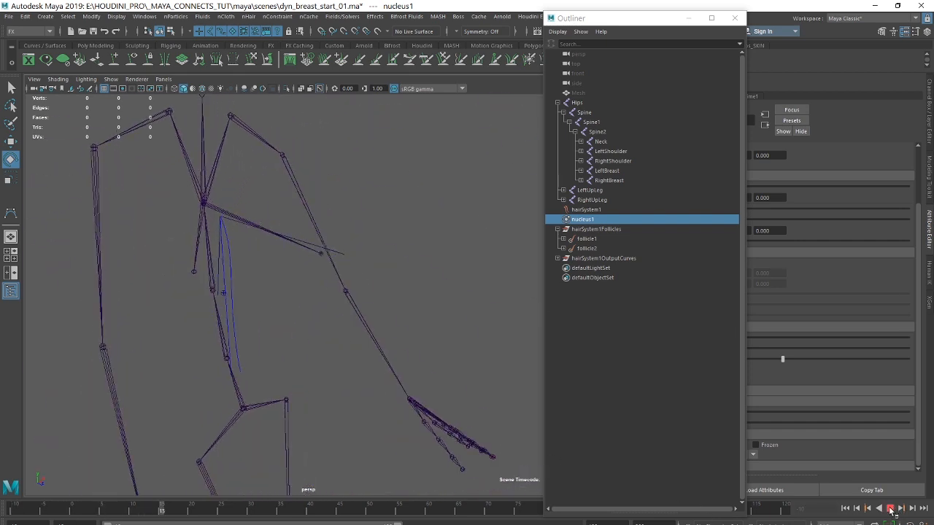
left_click(890, 509)
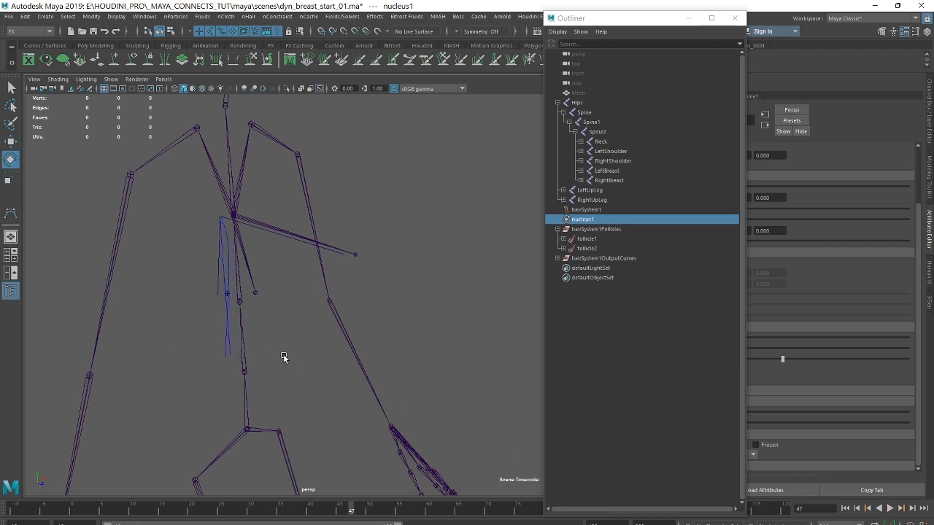
left_click(844, 509)
left_click(891, 509)
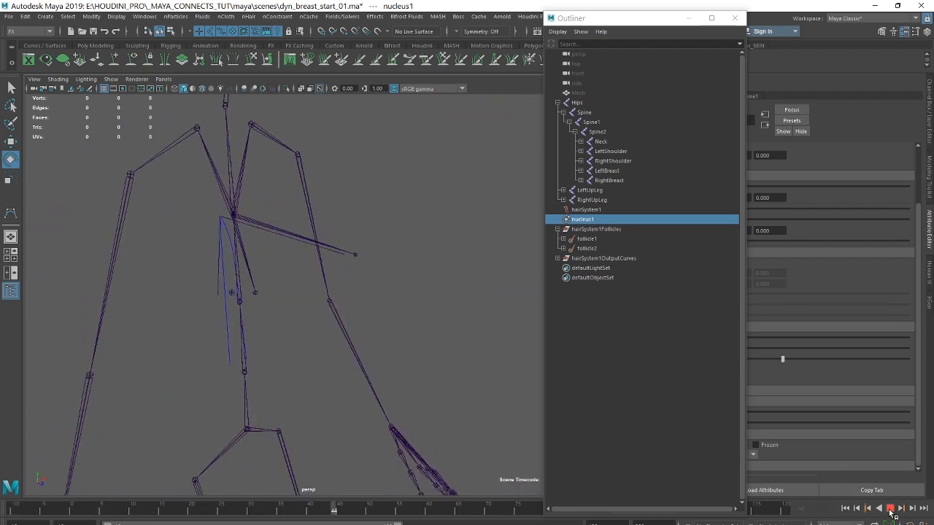
left_click(891, 509)
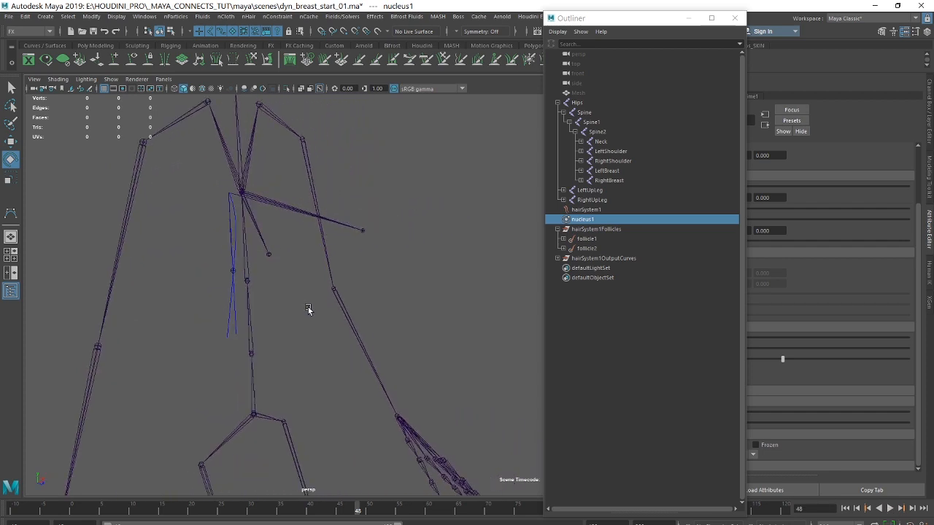
Select one of the hanging dynamic curves at the chest and expand hairSystem1OutputCurves to identify it.
mouse_move(308, 310)
left_mouse_down("alt")
mouse_move(292, 311)
mouse_move(304, 306)
left_mouse_up("alt")
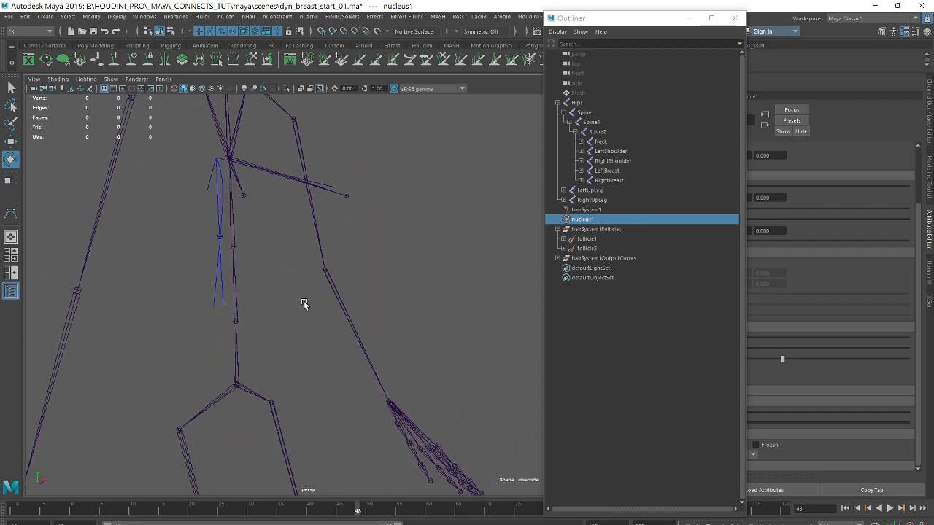
right_click_drag(268, 299, 372, 306, "alt")
left_click_drag(302, 286, 312, 286, "alt")
middle_click_drag(312, 286, 366, 334, "alt")
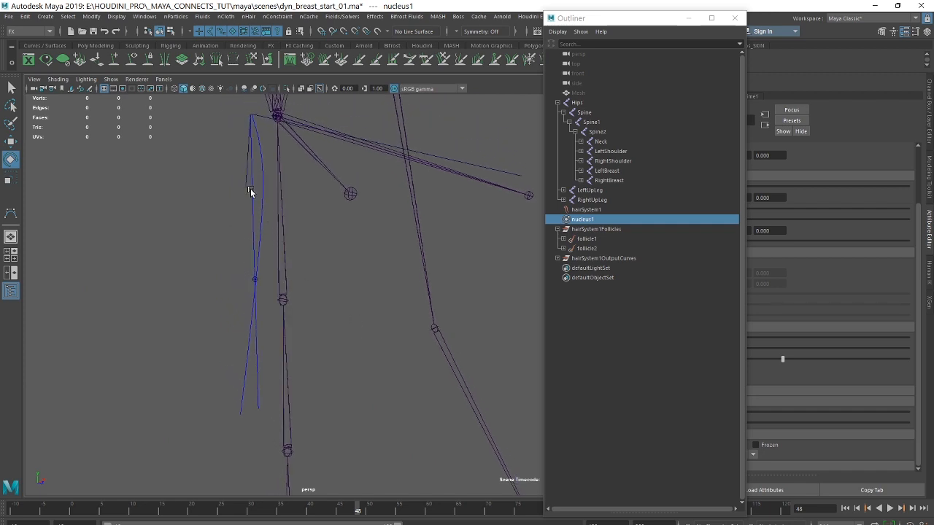
left_click(249, 191)
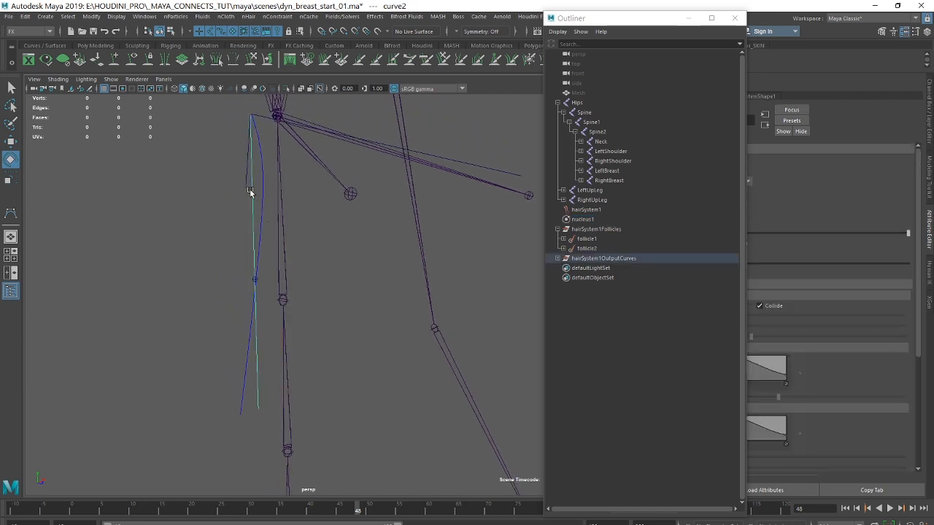
left_click(564, 259)
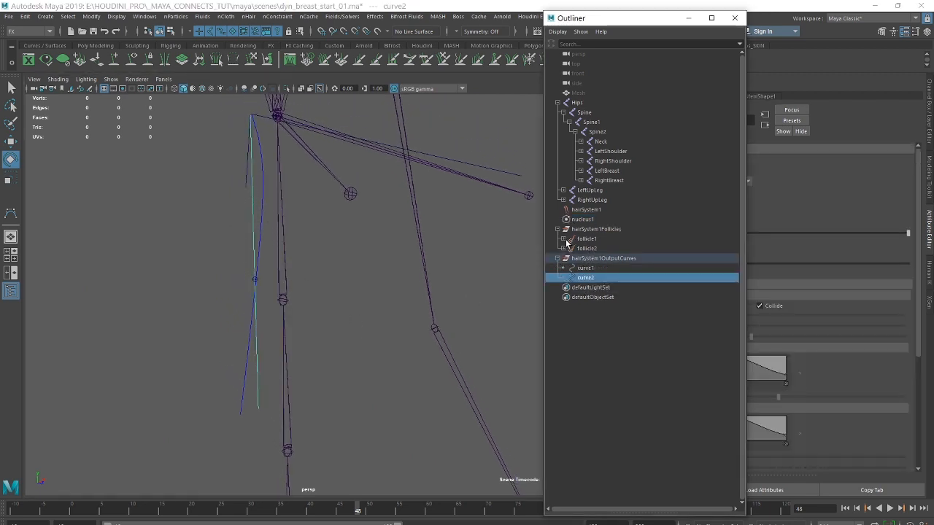
Expand follicle1, select its start curve crv_LeftBreast and show that curve's control vertices.
left_click(564, 239)
left_click(589, 249)
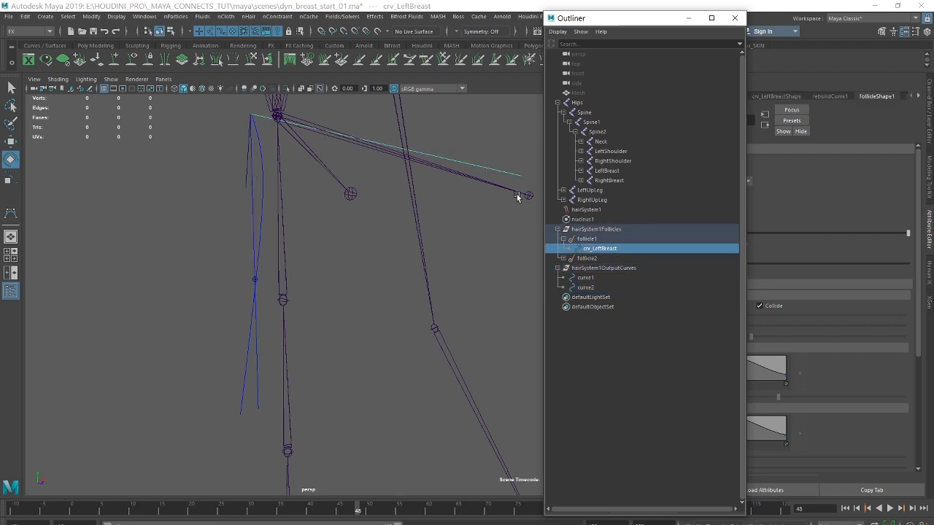
right_click(445, 142)
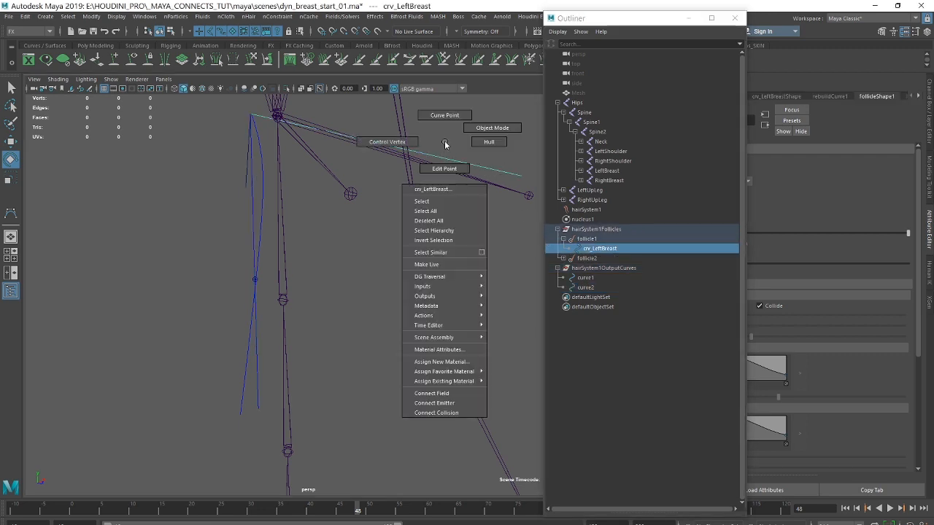
left_click(387, 141)
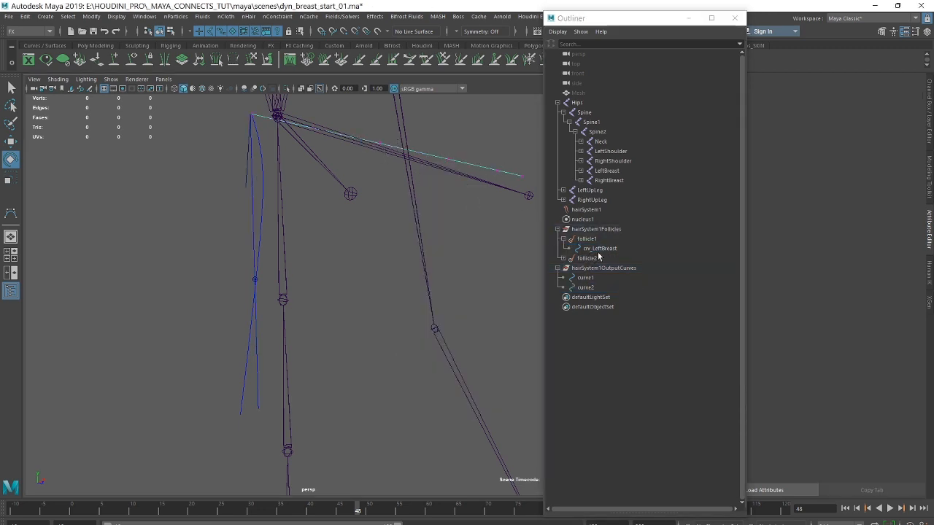
Expand follicle2, select crv_RightBreast and show its control vertices, inspecting the curve from another angle.
left_click(563, 258)
left_click(602, 267)
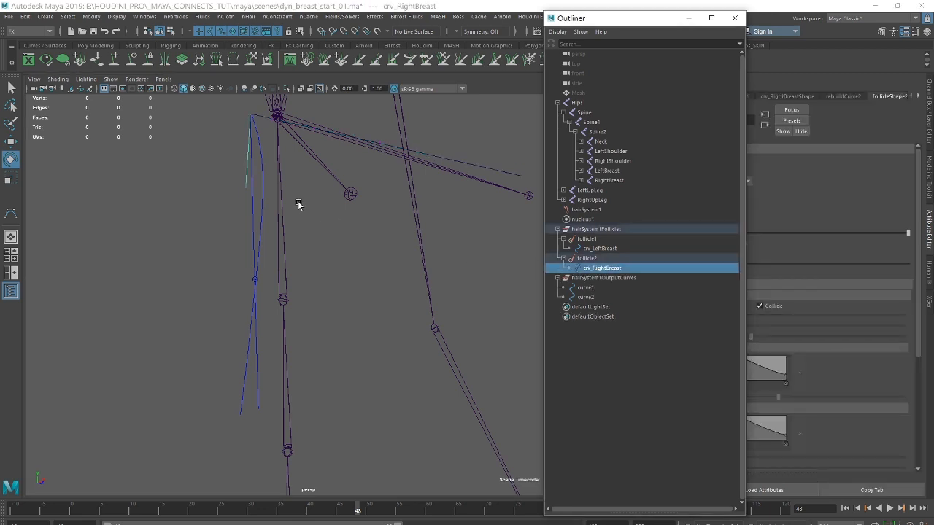
right_click(237, 160)
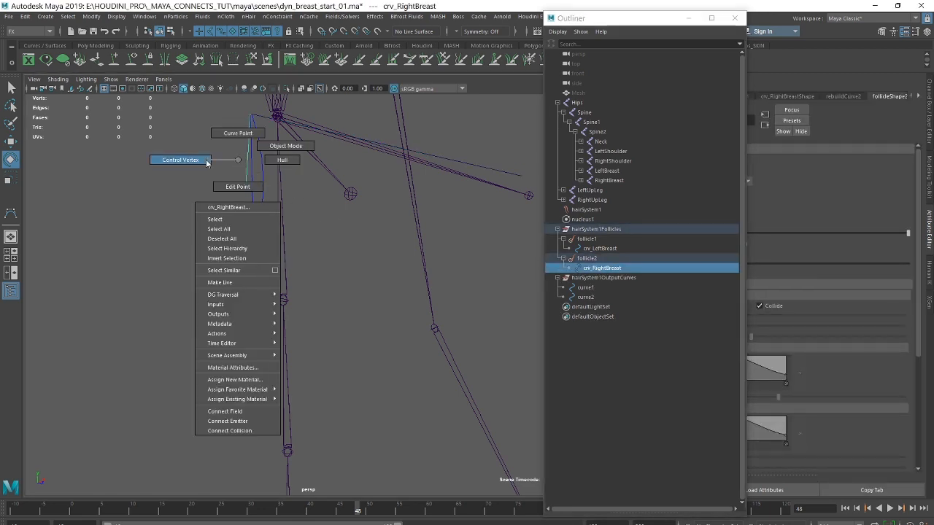
left_click(206, 160)
left_click_drag(290, 198, 316, 197, "alt")
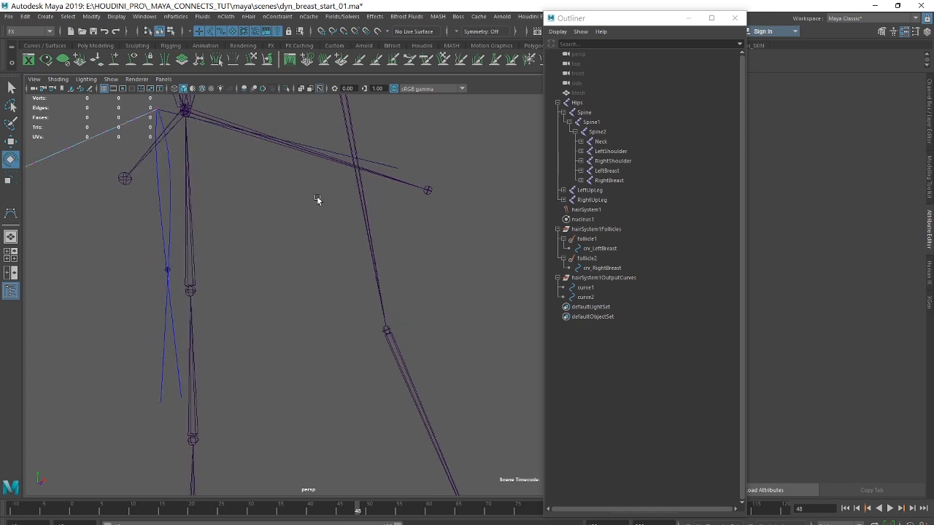
right_click_drag(316, 197, 226, 201, "alt")
Replay the animation to compare the start curves with the moving joints, return to frame -10 and inspect the chest curves.
left_click(845, 508)
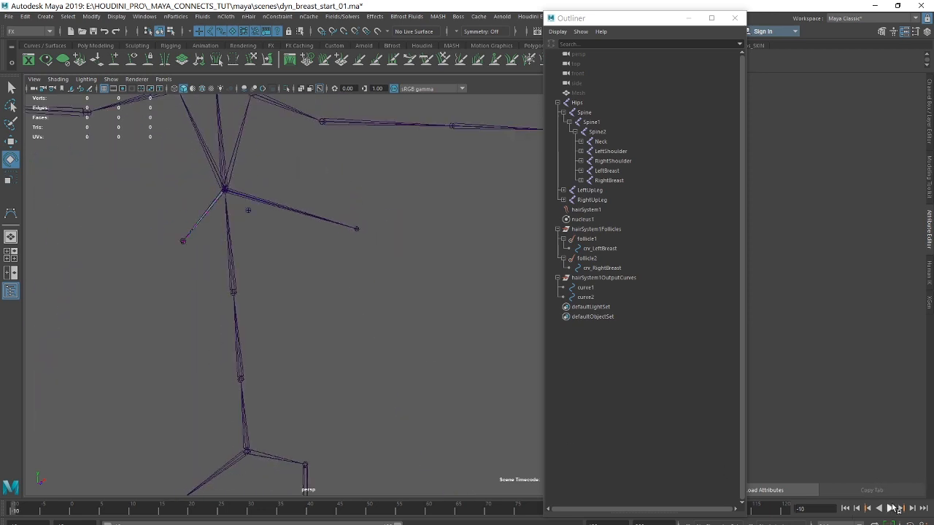
left_click(889, 509)
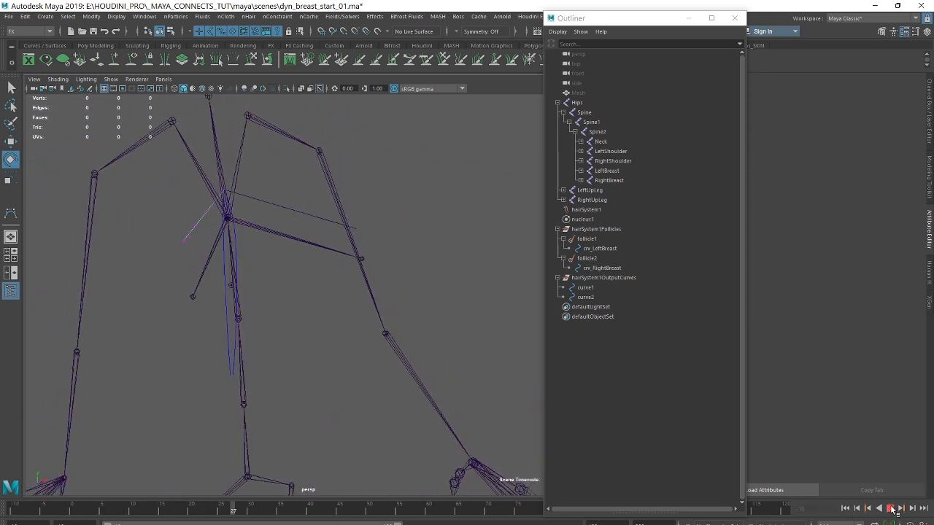
left_click(890, 508)
left_click(845, 508)
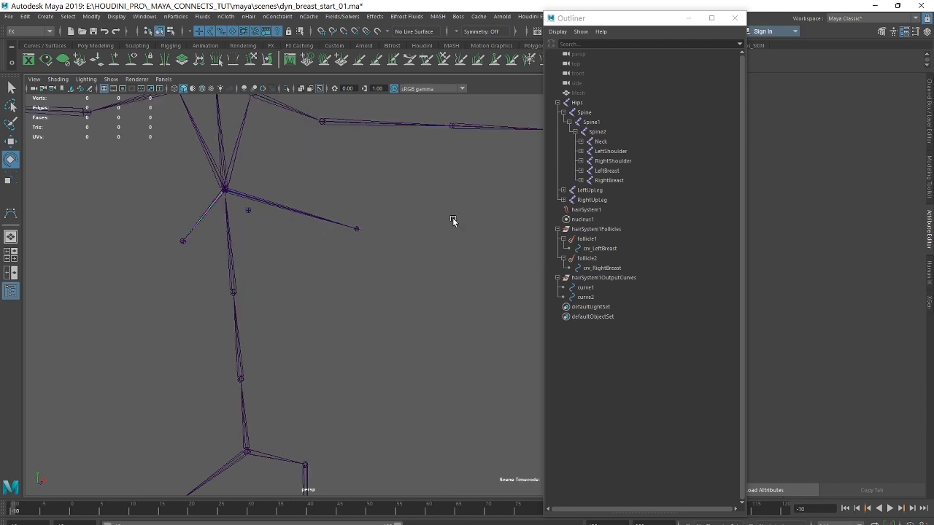
left_click_drag(455, 223, 513, 229, "alt")
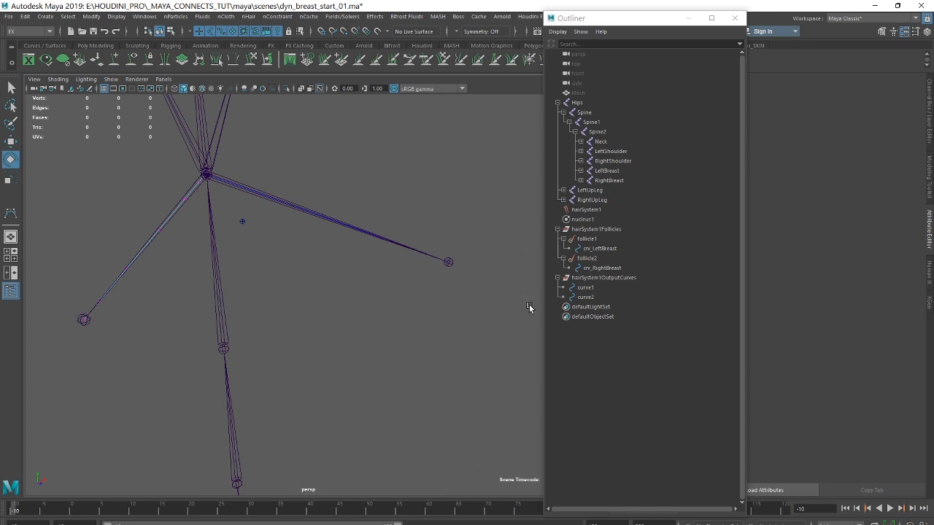
left_click_drag(282, 197, 317, 173, "alt")
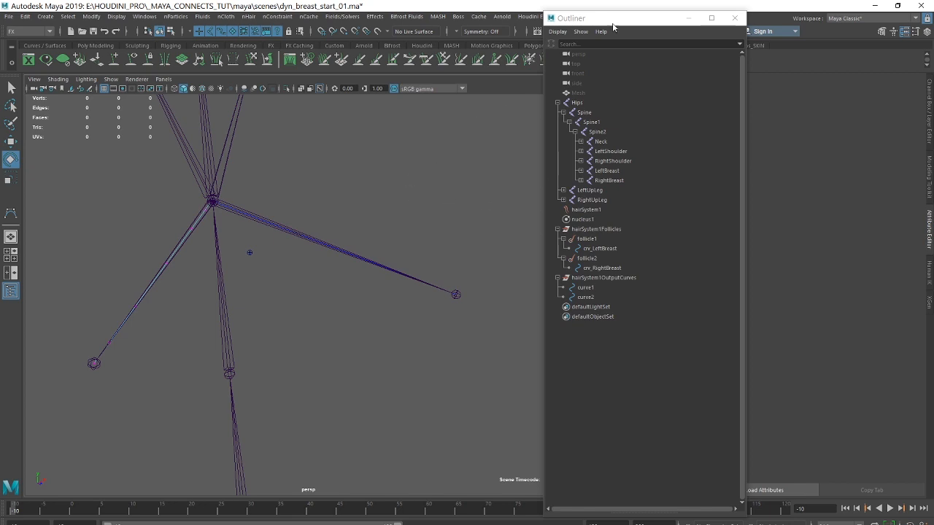
Select hairSystem1 and bring up the Start Curve Attract settings of hairSystemShape1.
left_click_drag(620, 20, 507, 13)
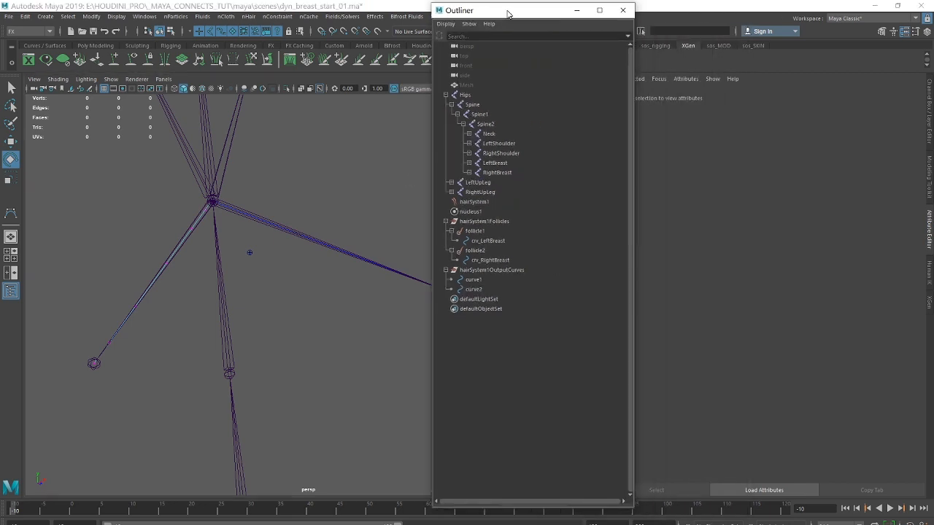
left_click(467, 202)
left_click_drag(523, 12, 321, 27)
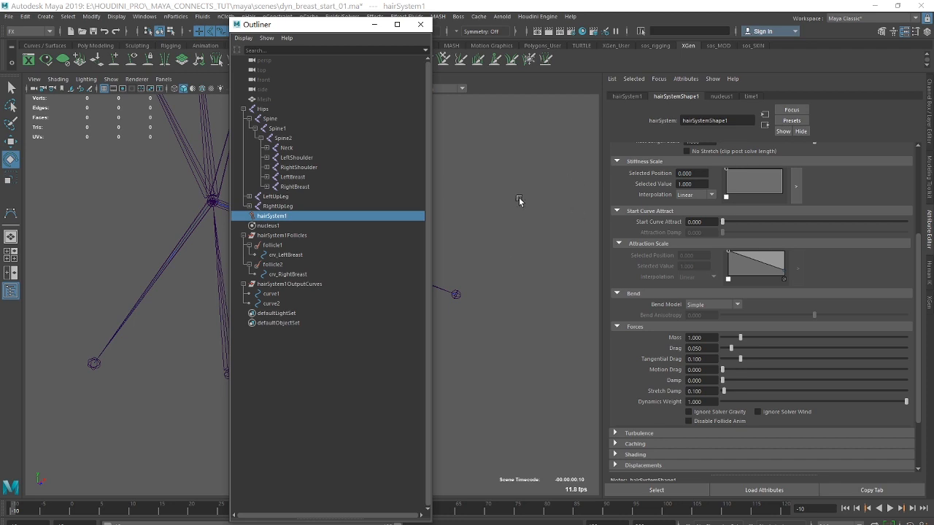
Set the Start Curve Attract of hairSystemShape1 to 2.
left_click_drag(715, 221, 597, 216)
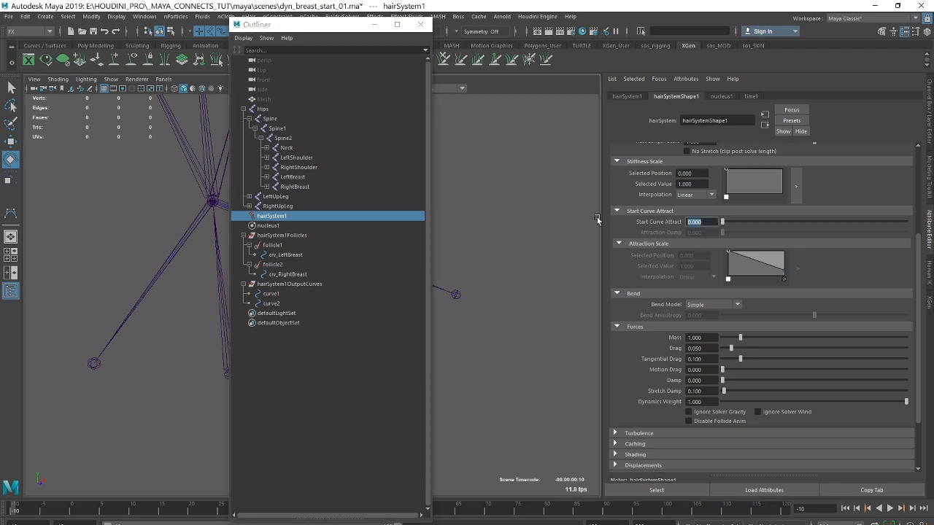
type("2")
key("Return")
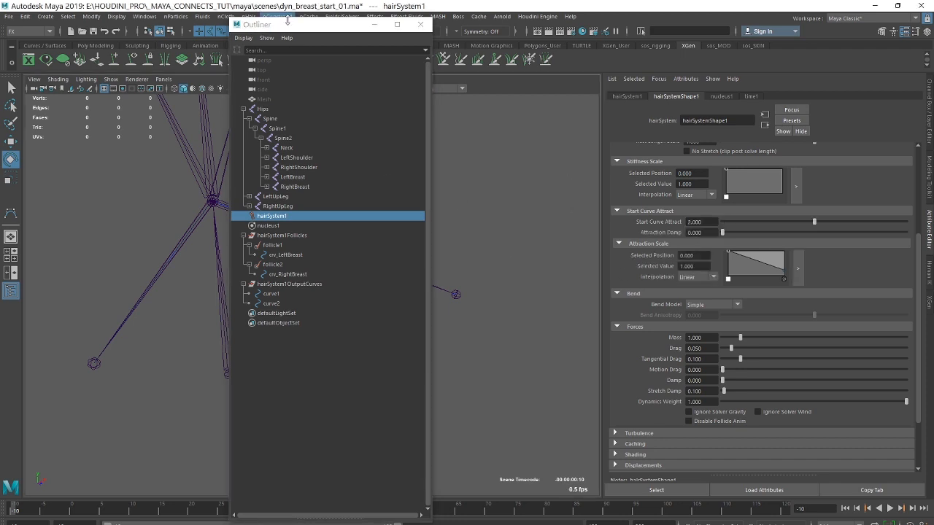
Uncover the viewport, play the animation to check the attracted dynamic curves on the skeleton, and return to frame -10.
left_click_drag(306, 24, 535, 44)
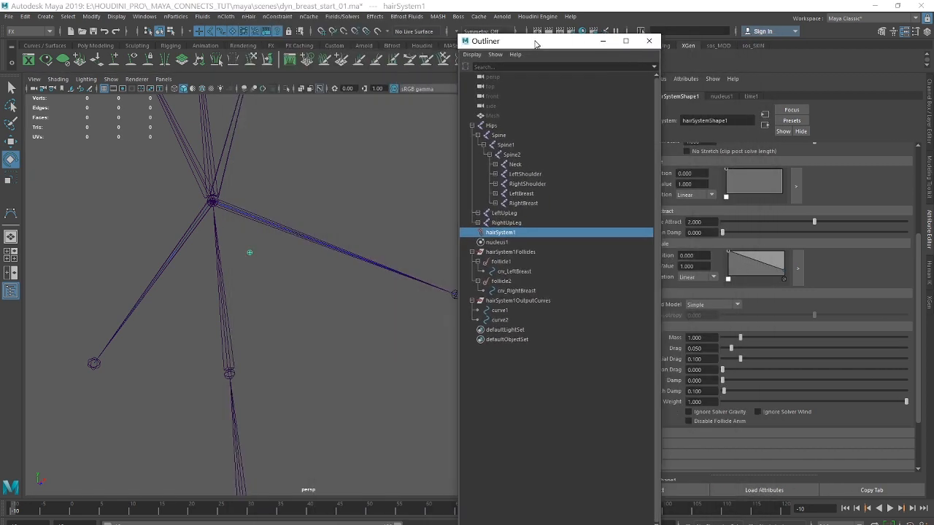
scroll(339, 189, "down", 5)
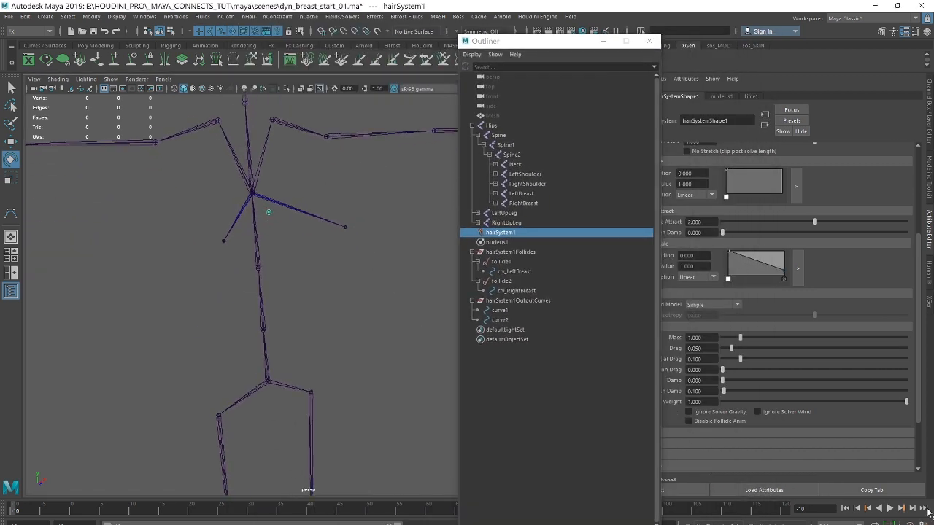
mouse_move(264, 299)
left_mouse_down("alt")
mouse_move(233, 275)
mouse_move(275, 296)
left_mouse_up("alt")
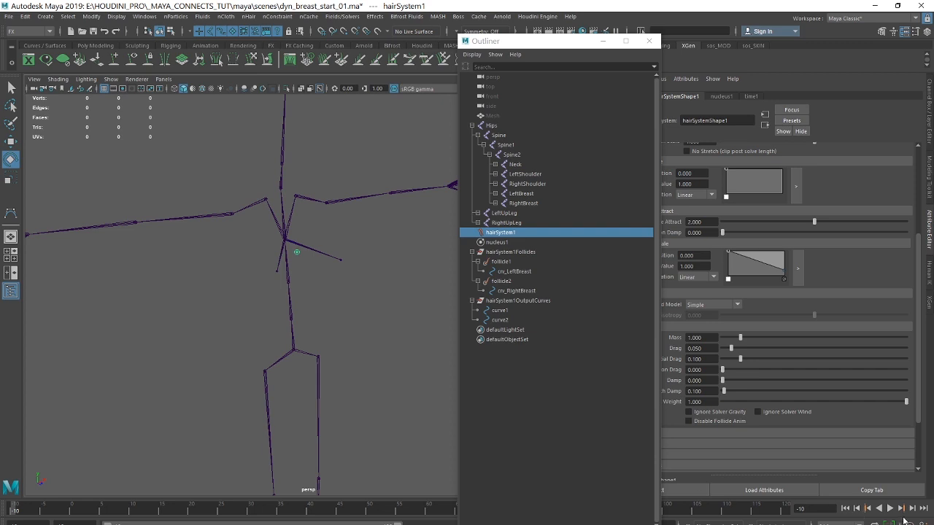
left_click(890, 508)
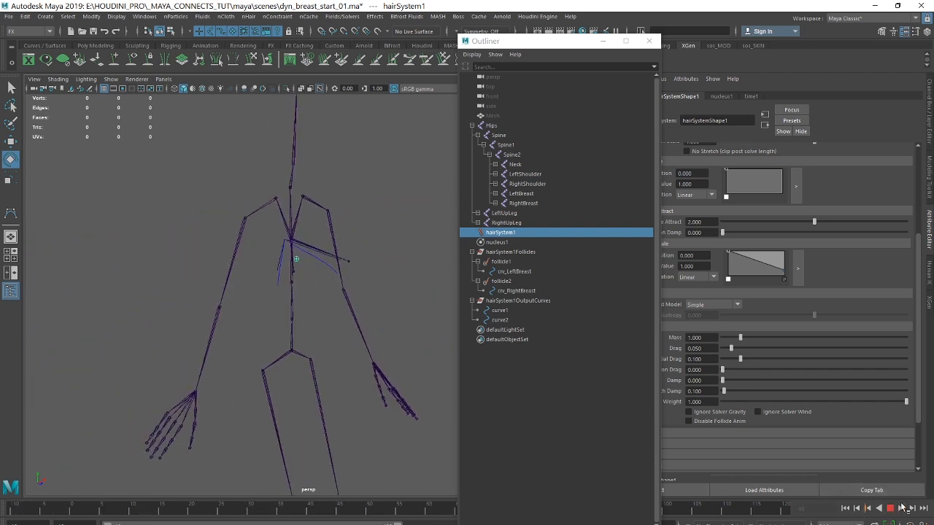
left_click(890, 508)
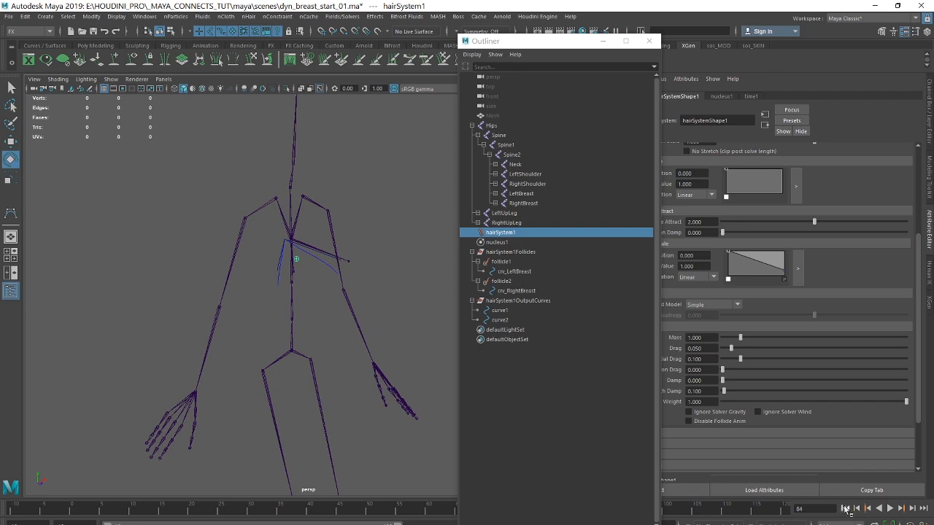
left_click(845, 509)
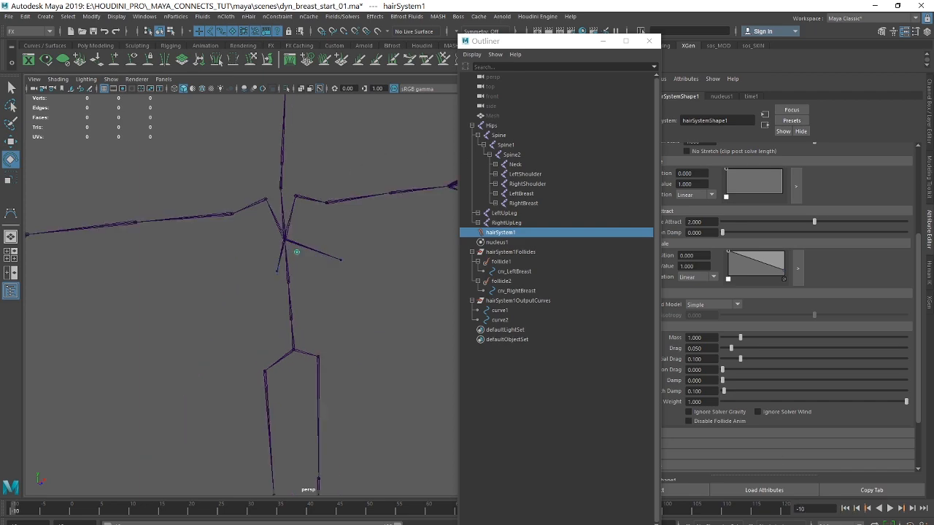
Switch to workflow.txt in Notepad and insert the line "6. Create spline IK Handles" after the follicle and hair system step.
key("alt+Tab")
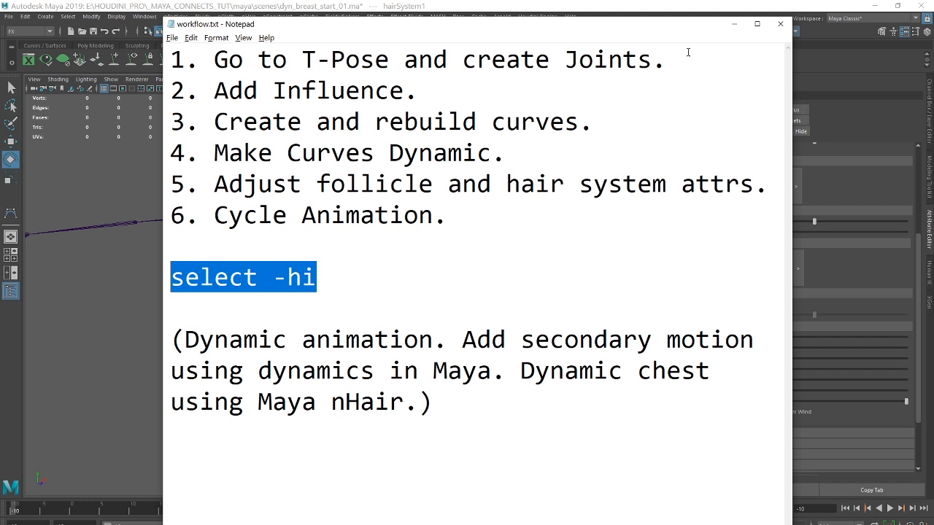
left_click(768, 186)
key("Return")
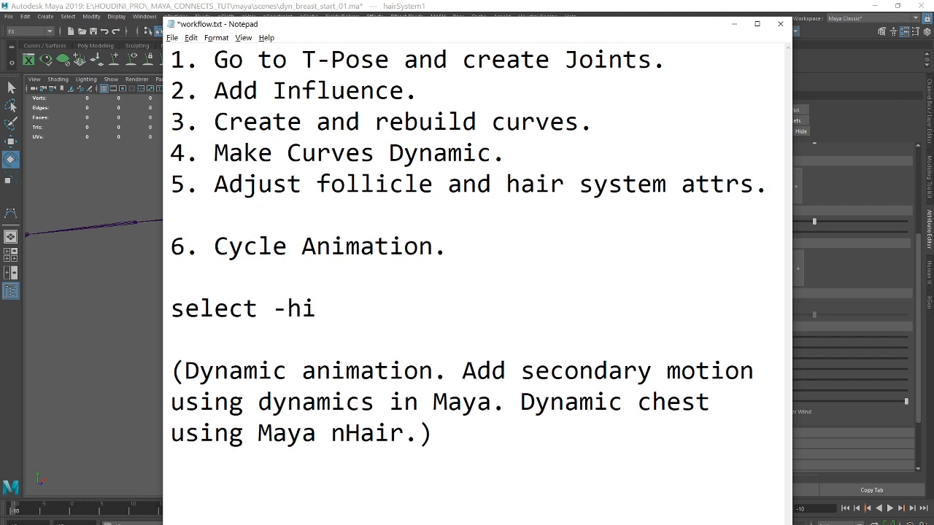
type("6. Create ")
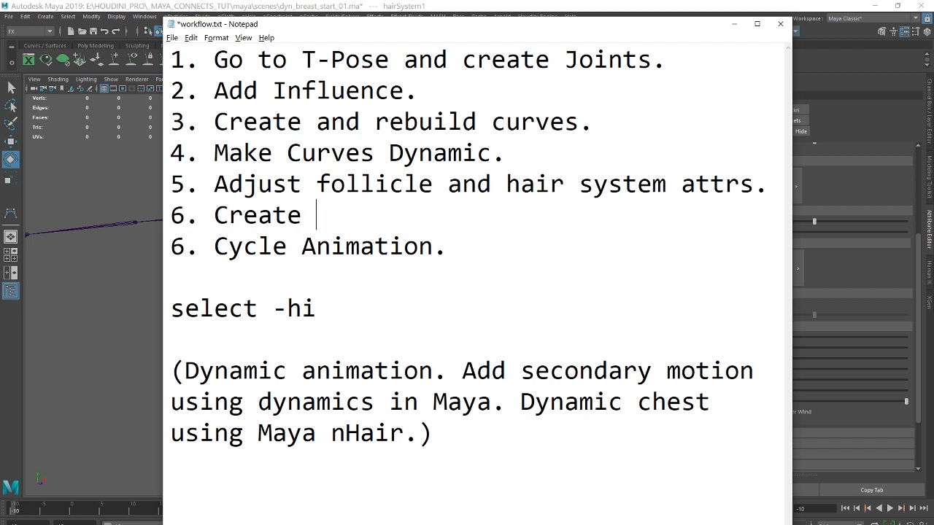
type("spline I")
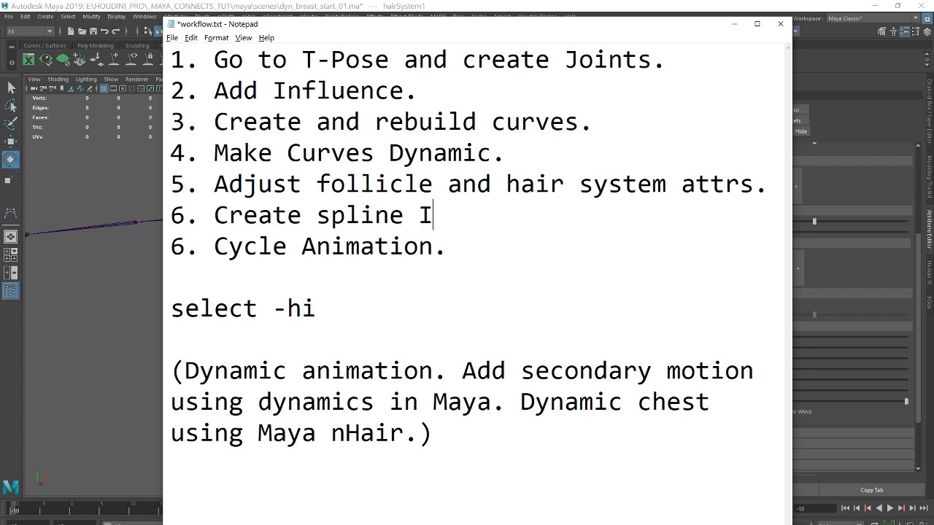
type("K Handel")
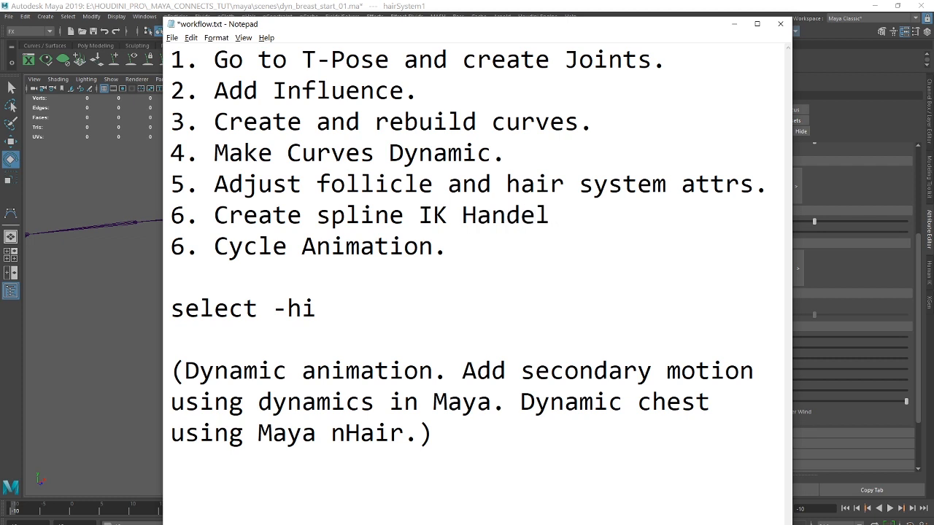
type("s")
left_click_drag(520, 223, 579, 215)
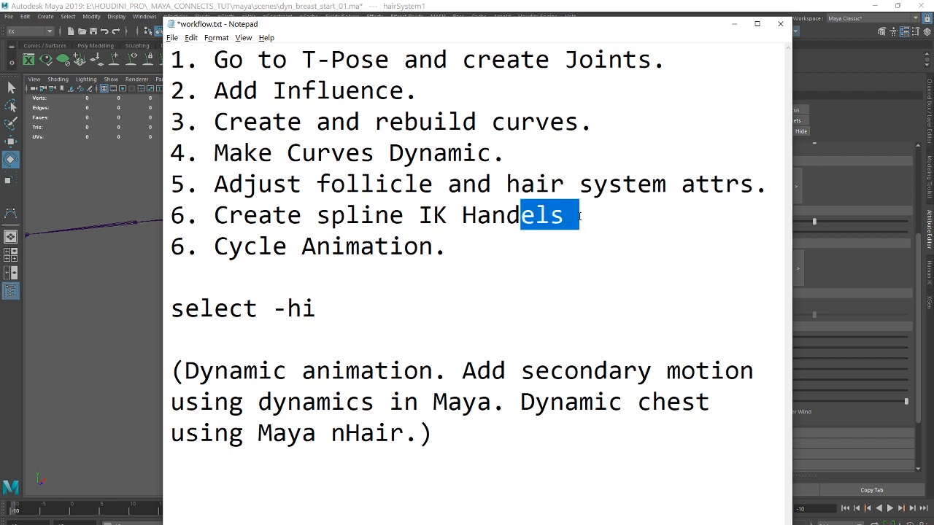
type("les")
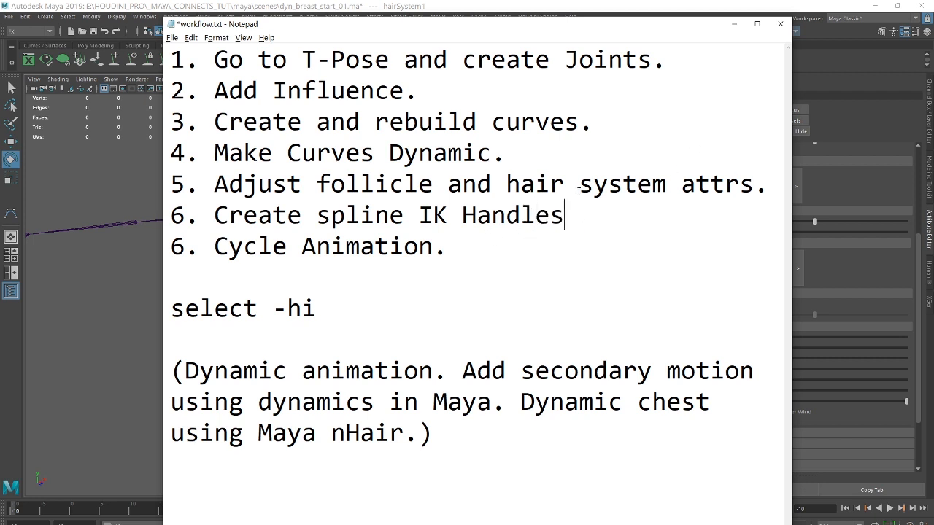
type(" using ")
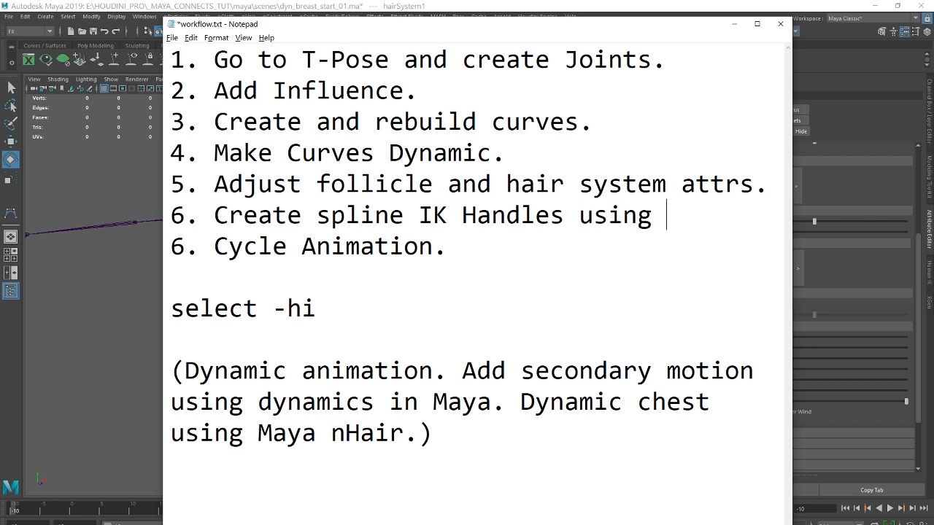
type("Dyn Curves")
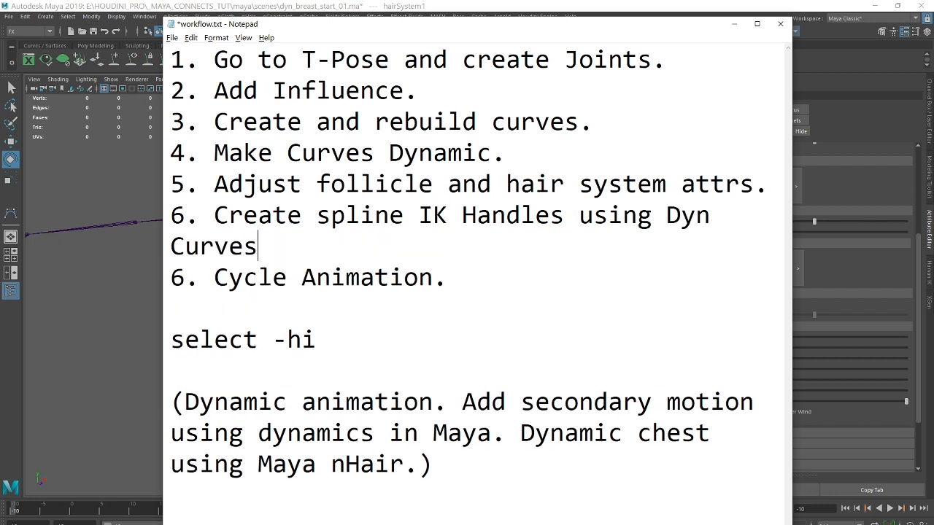
type(".")
Renumber the Cycle Animation line as 7, save workflow.txt and move the notes out of the way of Maya.
key("shift+Left")
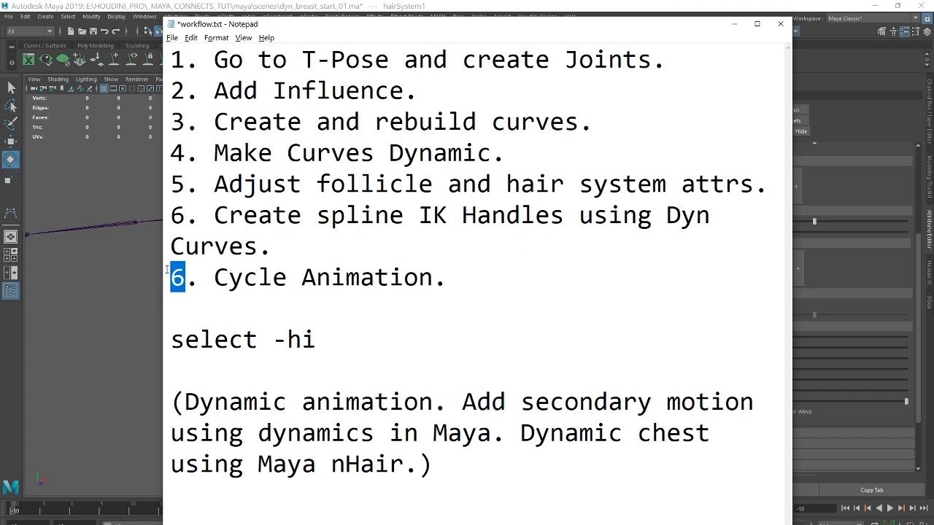
type("7")
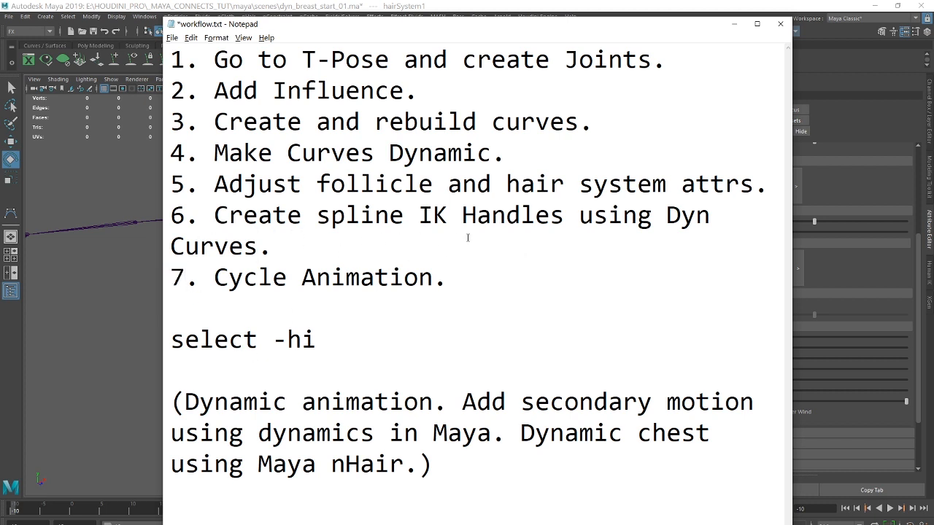
left_click(172, 37)
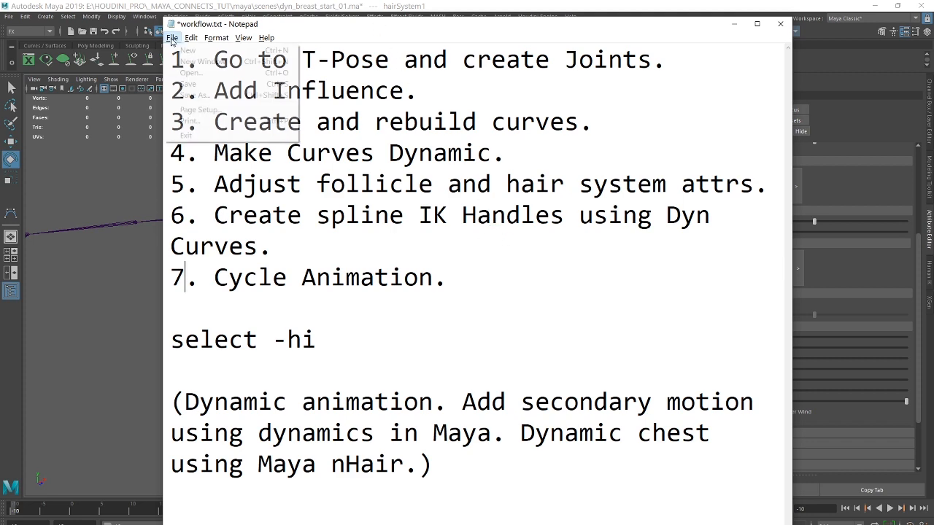
left_click(191, 83)
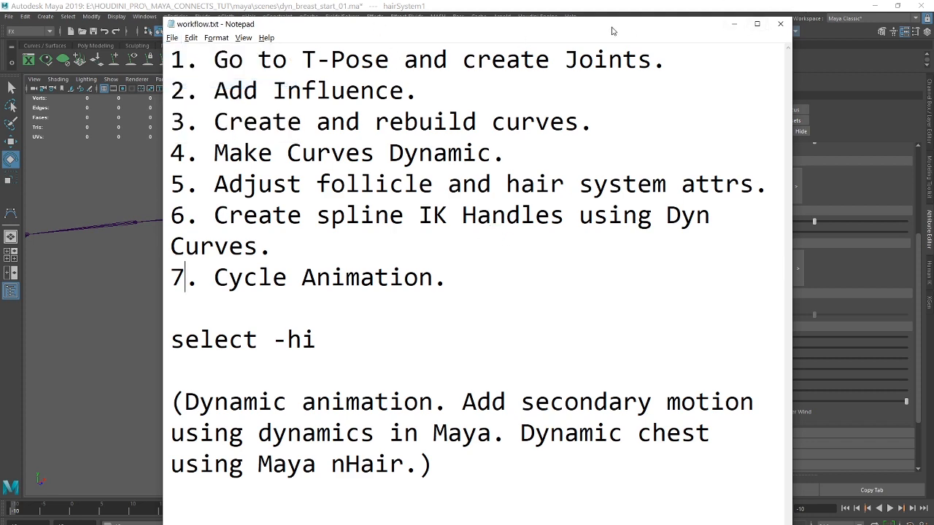
left_click_drag(617, 28, 933, 55)
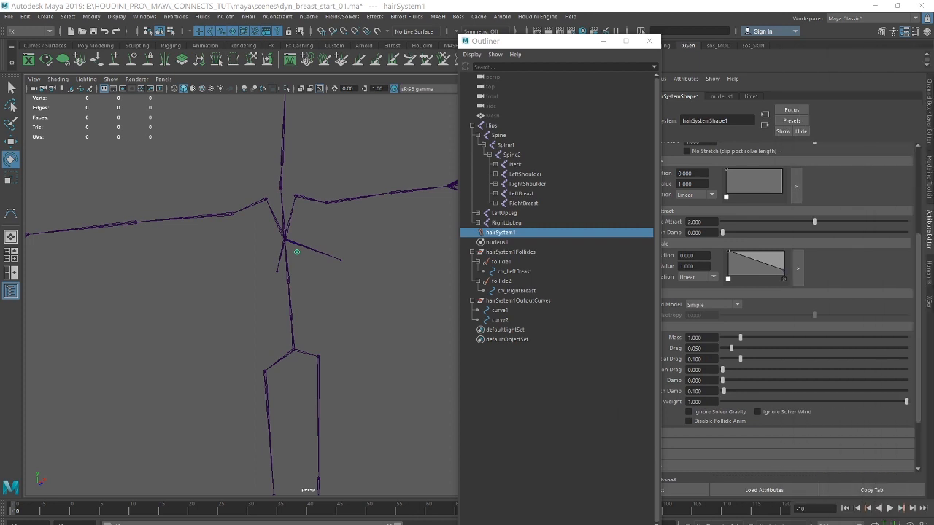
Play the animation to frame 5, compare the drooping dynamic curves with the breast joints up close, and return to frame -10.
left_click_drag(523, 42, 654, 43)
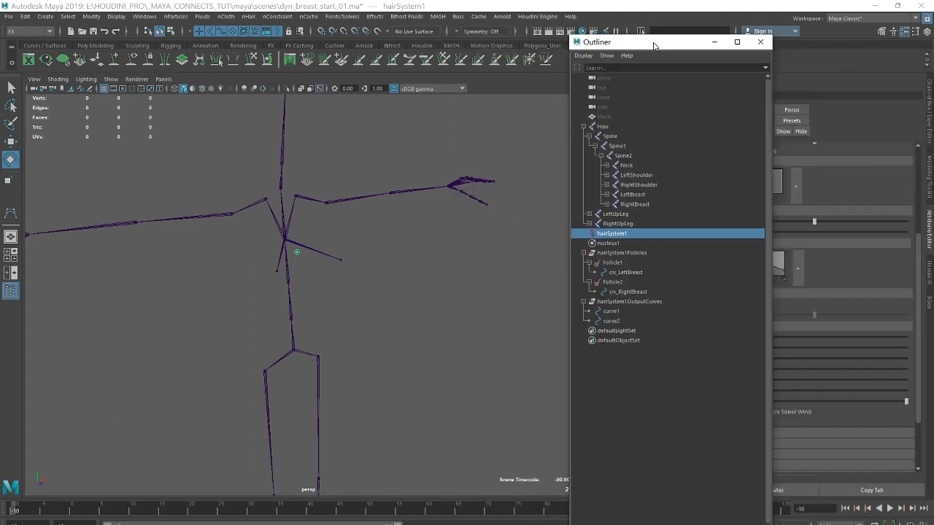
left_click(888, 508)
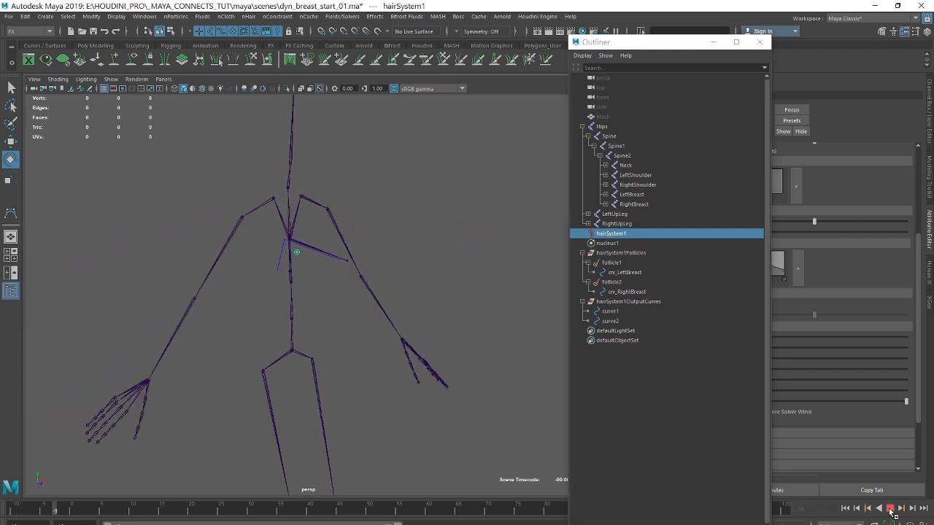
right_click_drag(354, 274, 474, 275, "alt")
middle_click_drag(398, 298, 414, 270, "alt")
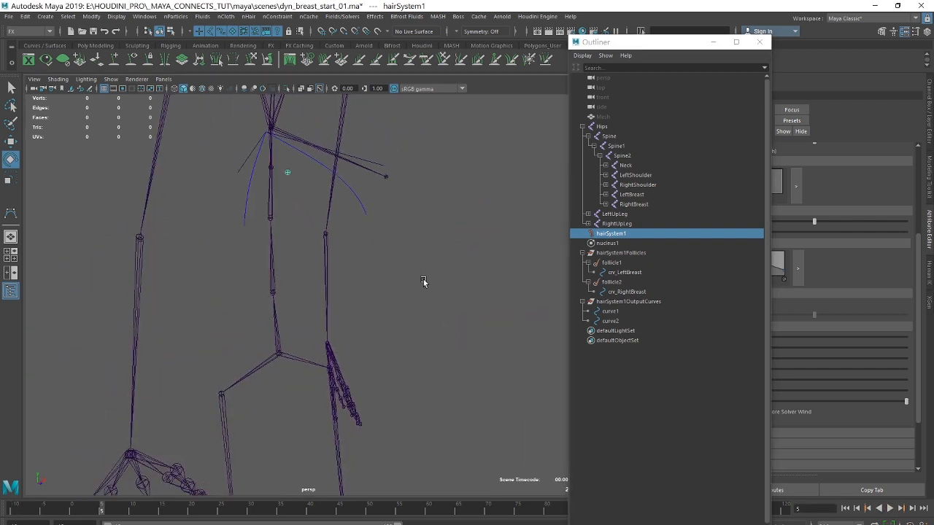
middle_click_drag(302, 207, 299, 244, "alt")
right_click_drag(299, 244, 343, 242, "alt")
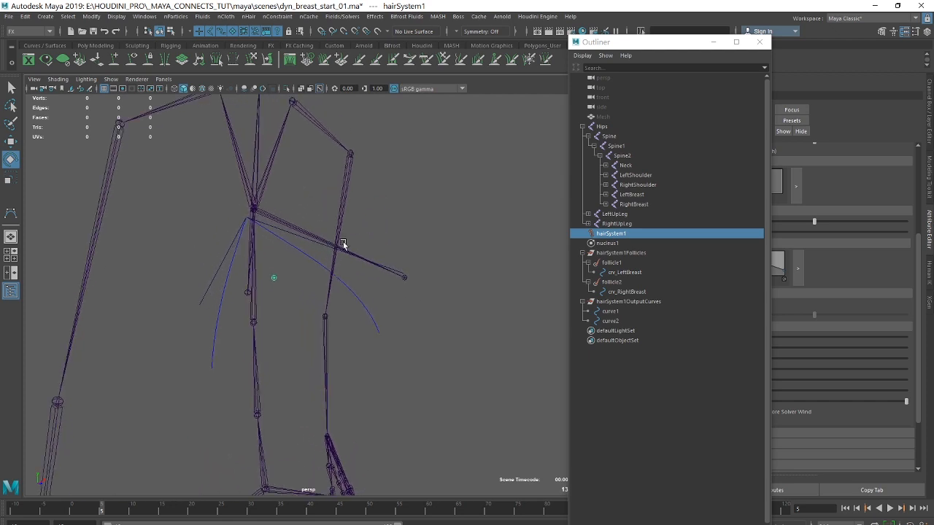
left_click(845, 508)
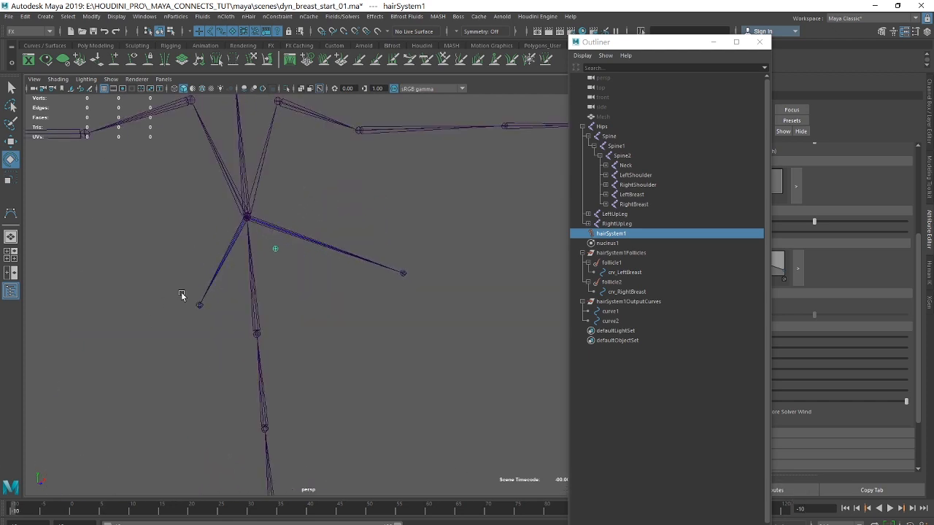
Select the start curve crv_LeftBreast and play to frame 9 to compare it with the breast joints and output curves.
left_click(608, 312)
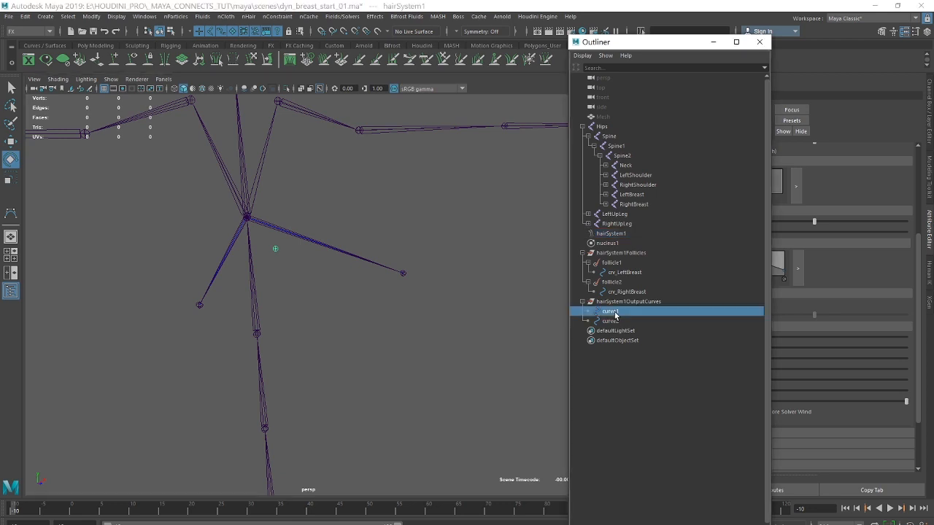
left_click(611, 273)
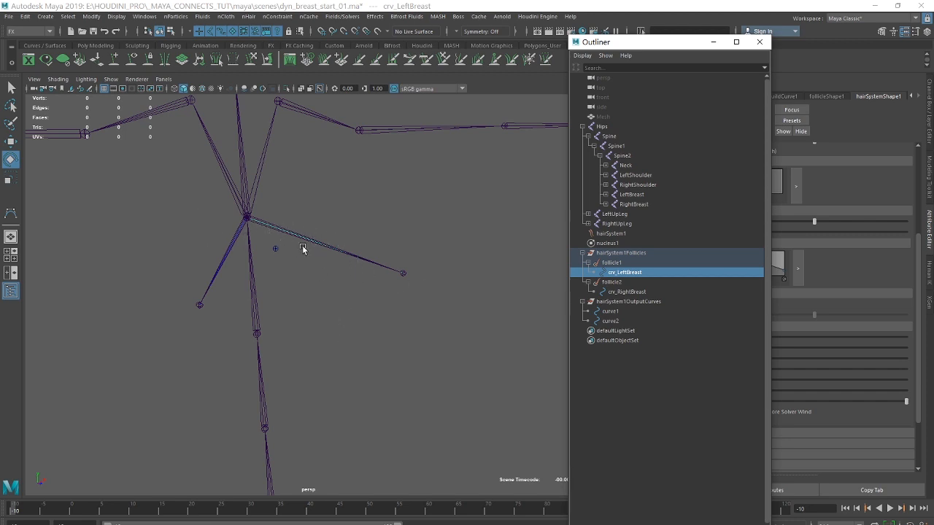
left_click(890, 509)
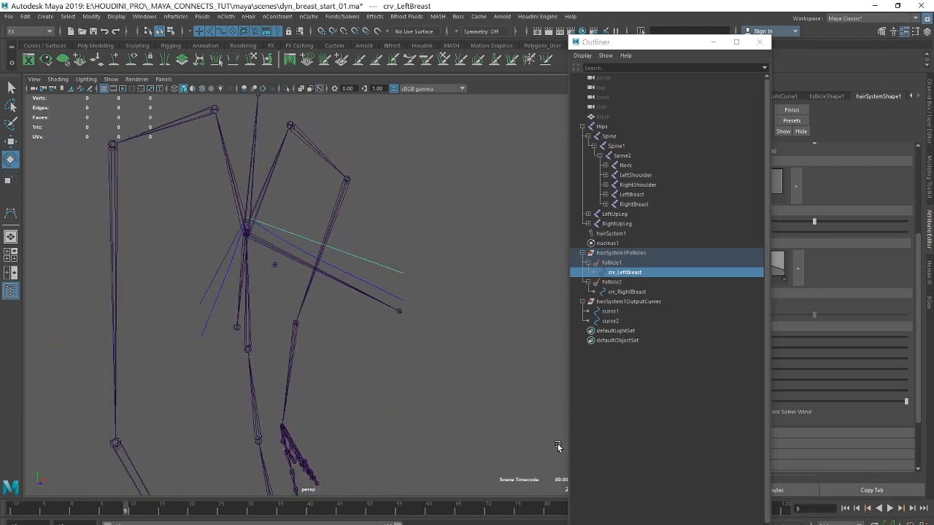
left_click_drag(627, 47, 747, 62)
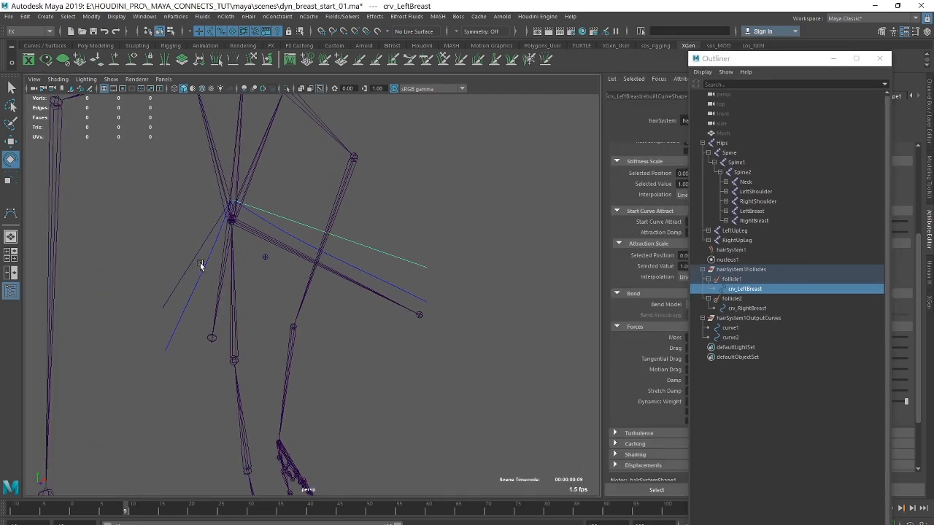
left_click_drag(368, 267, 363, 182, "alt")
left_click_drag(354, 264, 315, 209, "alt")
middle_click_drag(435, 204, 450, 213, "alt")
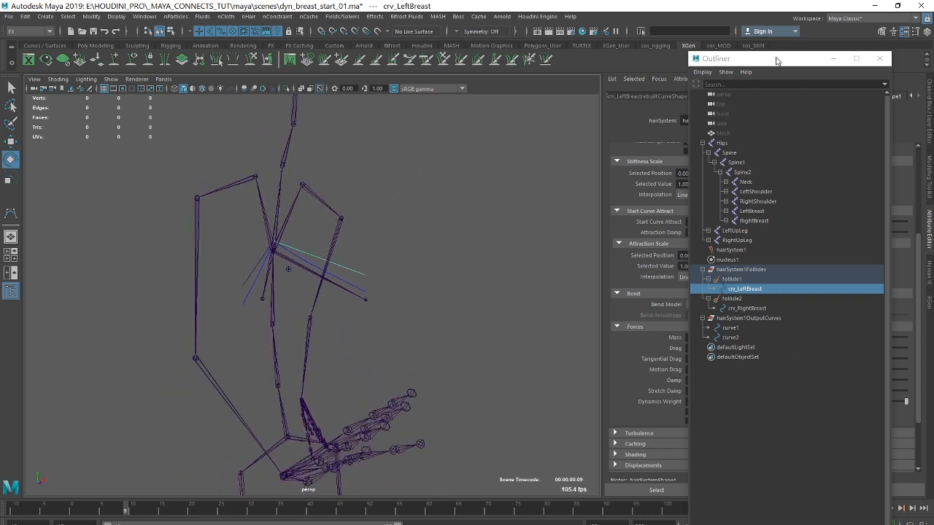
Return to frame -10 and examine how the curves line up with the breast joints in the T-pose.
left_click_drag(777, 60, 629, 51)
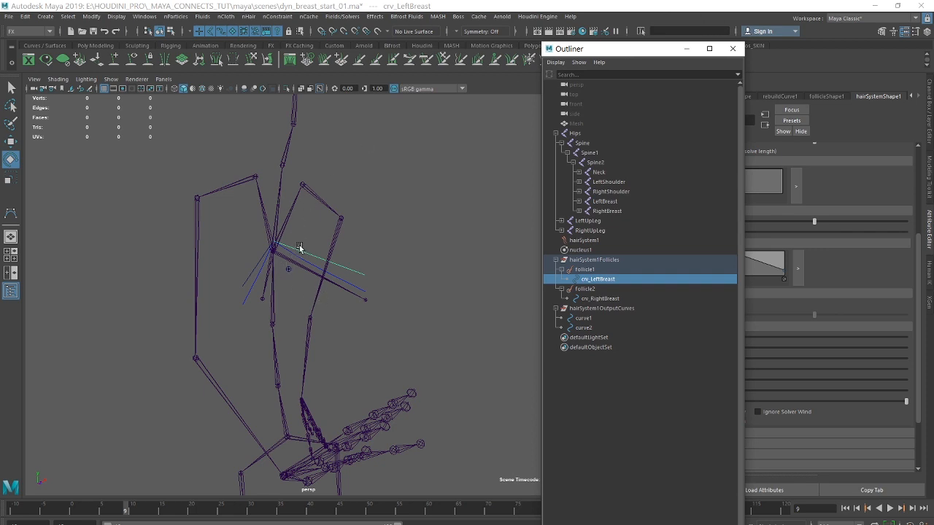
left_click(844, 508)
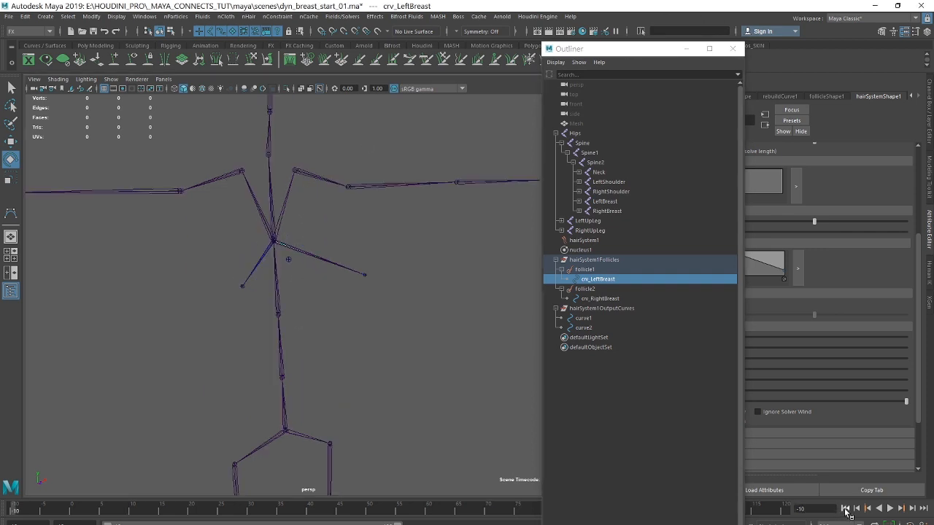
left_click_drag(292, 256, 260, 271, "alt")
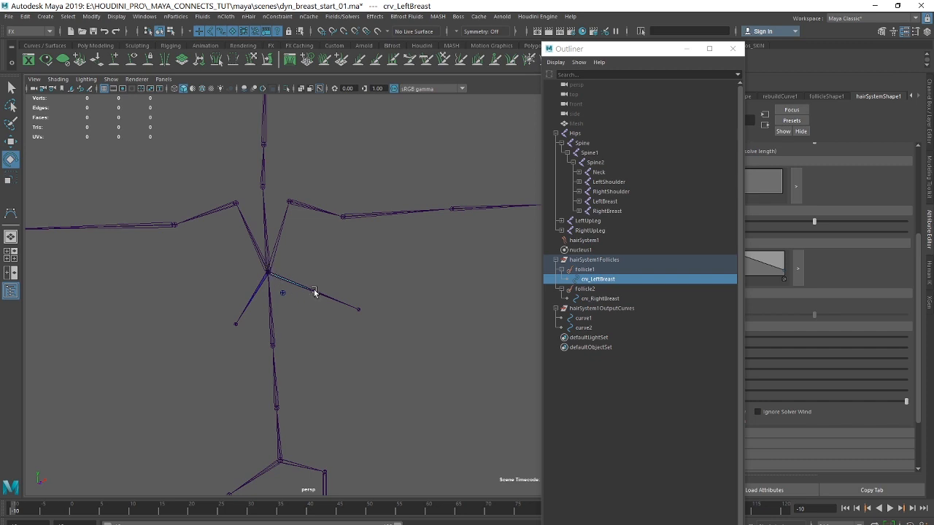
middle_click_drag(321, 235, 345, 251, "alt")
right_click_drag(345, 251, 387, 264, "alt")
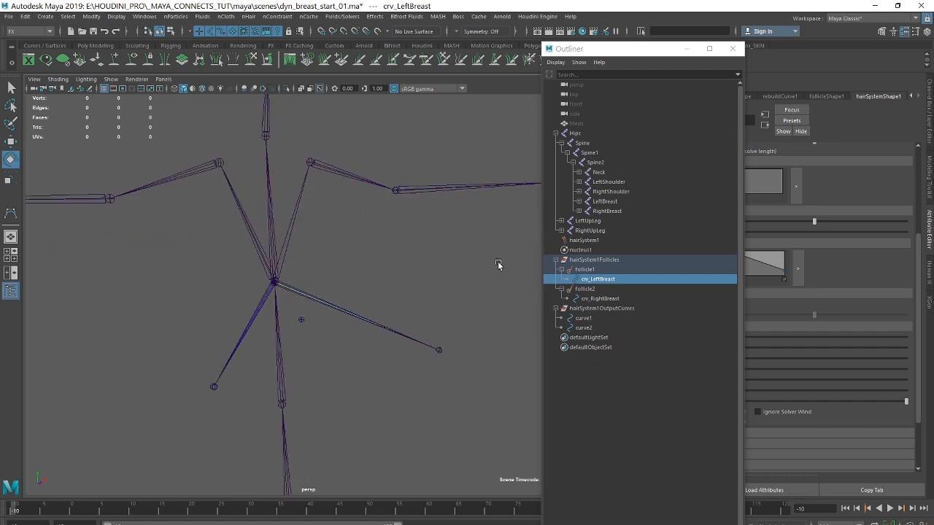
Parent constrain the hairSystem1Follicles group to the Spine2 joint with Maintain offset enabled and all translate and rotate axes, and close the Outliner.
mouse_move(628, 49)
left_mouse_down()
mouse_move(542, 51)
mouse_move(627, 49)
left_mouse_up()
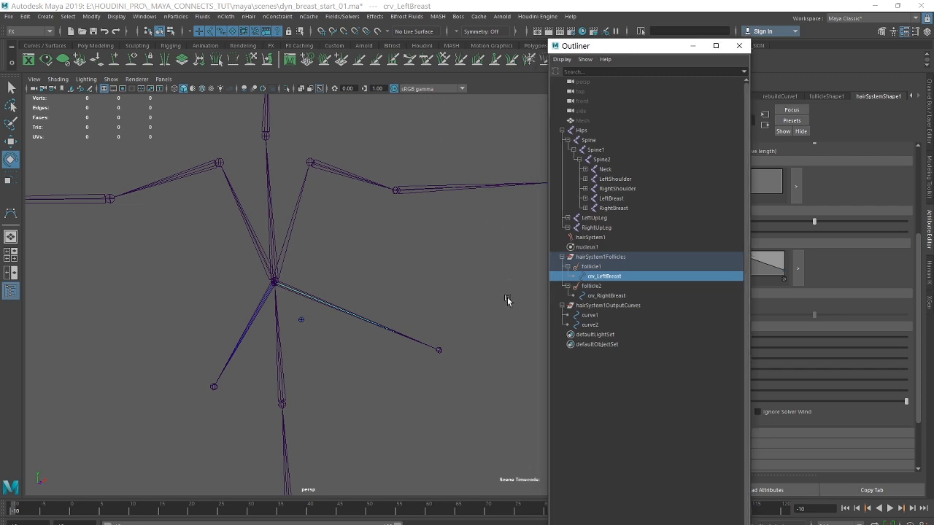
right_click_drag(347, 251, 533, 353, "alt")
left_click(588, 257)
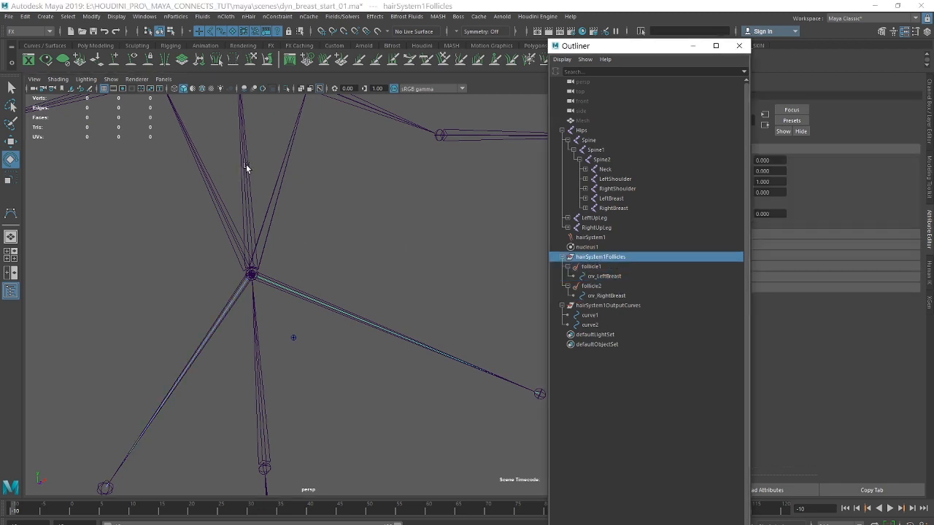
left_click(10, 87)
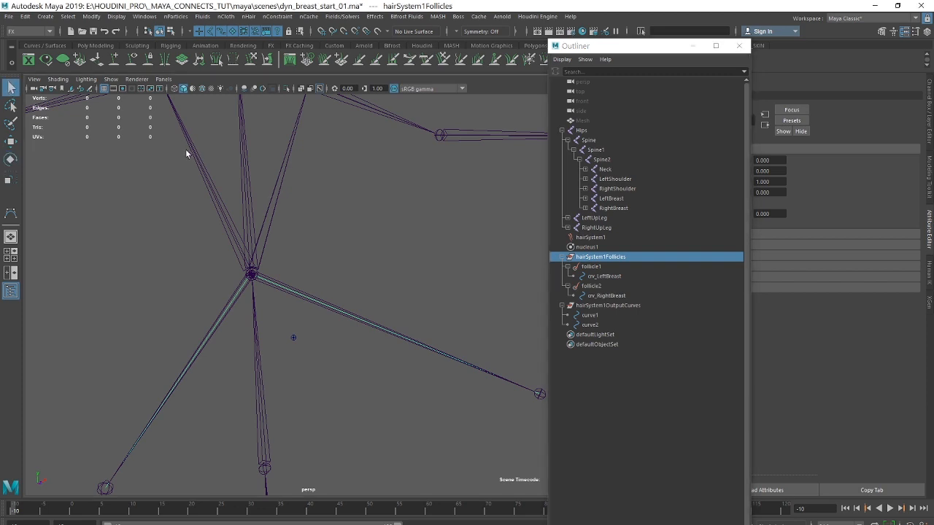
left_click(242, 138)
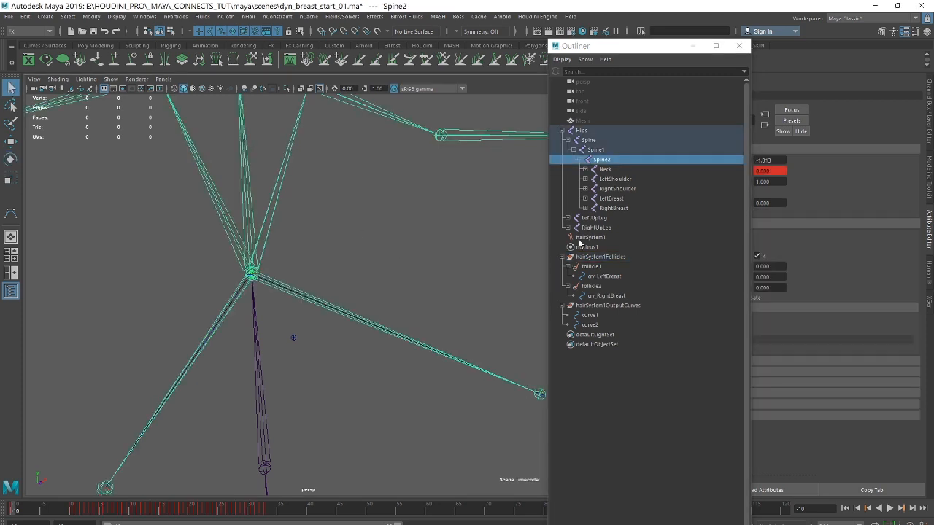
left_click(601, 259)
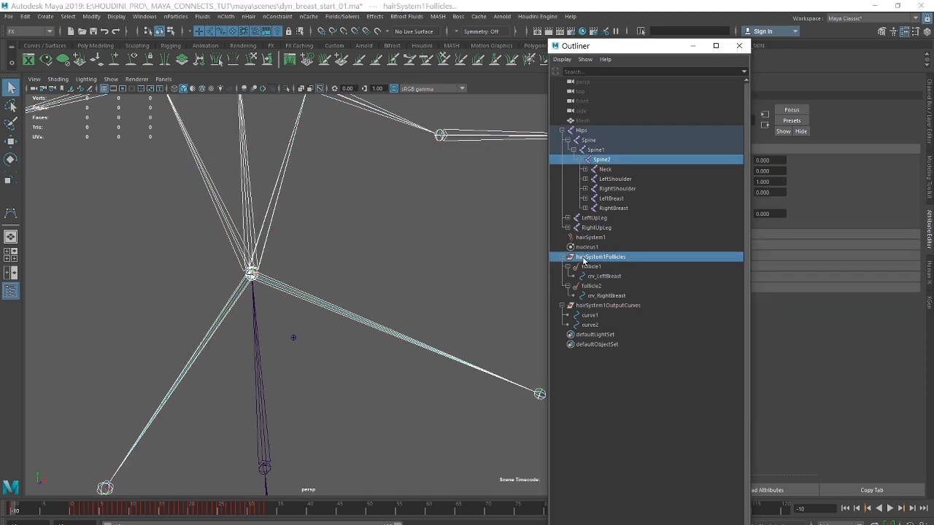
left_click(49, 32)
left_click(29, 53)
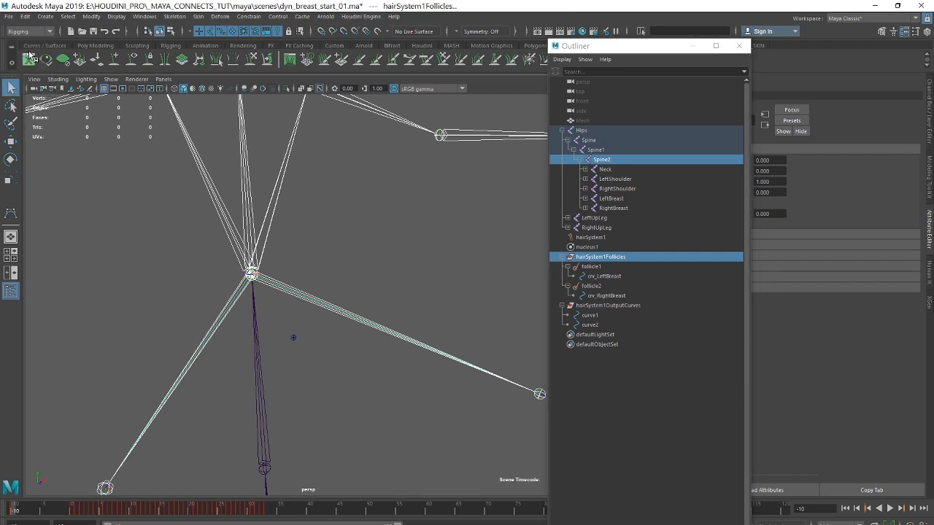
left_click(248, 16)
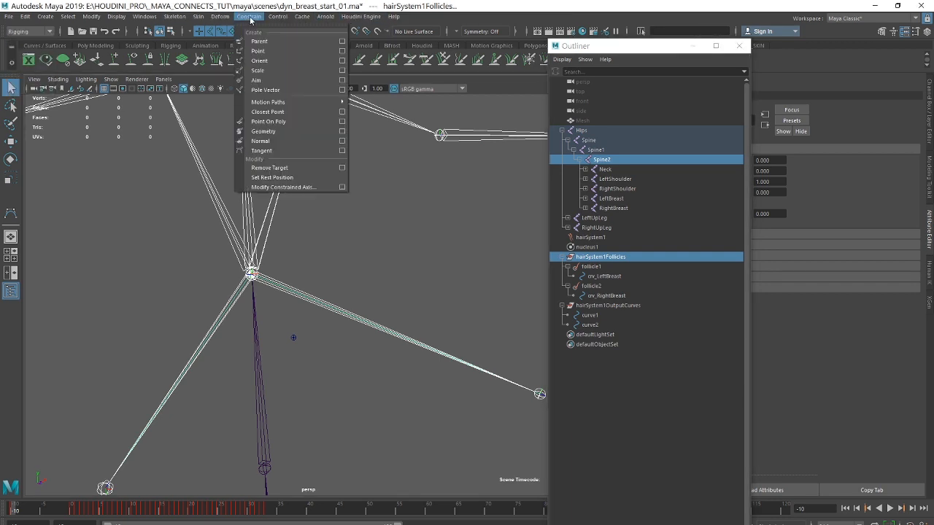
left_click(342, 42)
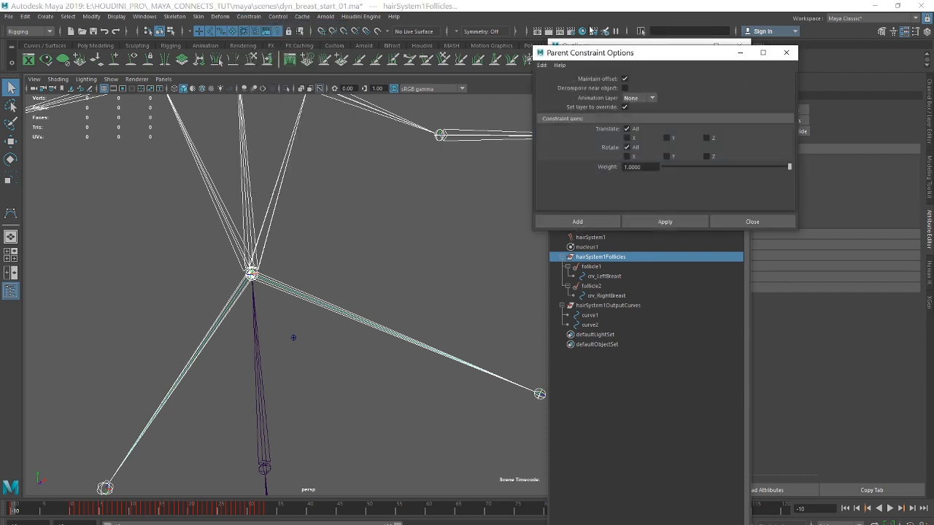
left_click(542, 65)
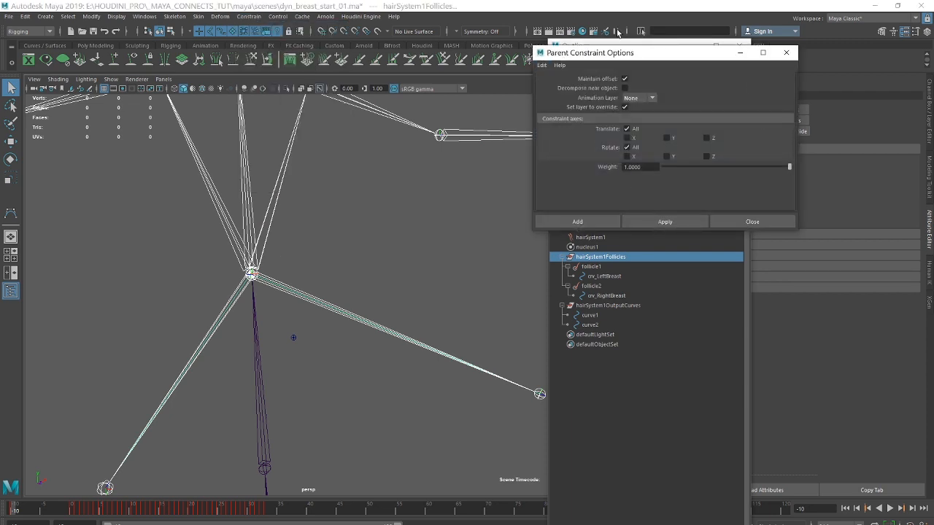
left_click(588, 221)
left_click(739, 45)
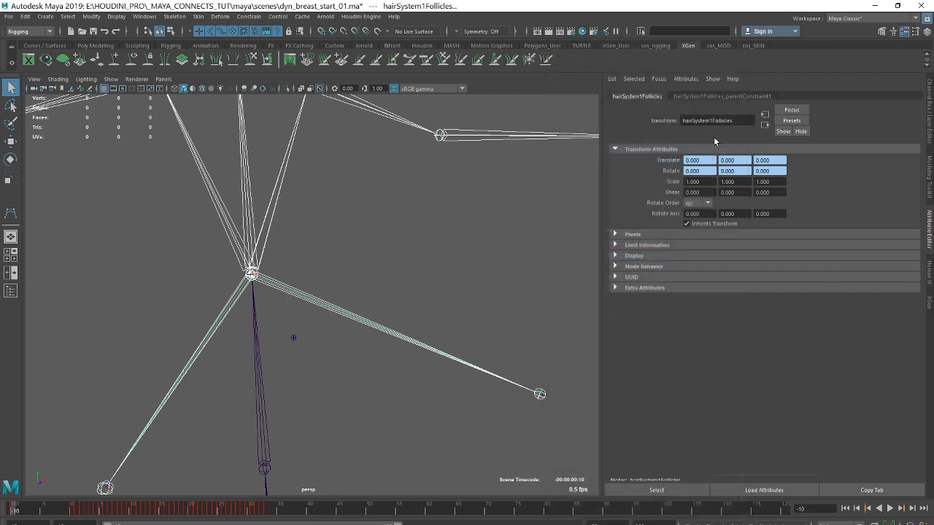
Clear the selection, play the animation to check how the dynamic curves follow the chest, and return to frame -10.
right_click_drag(498, 252, 388, 276, "alt")
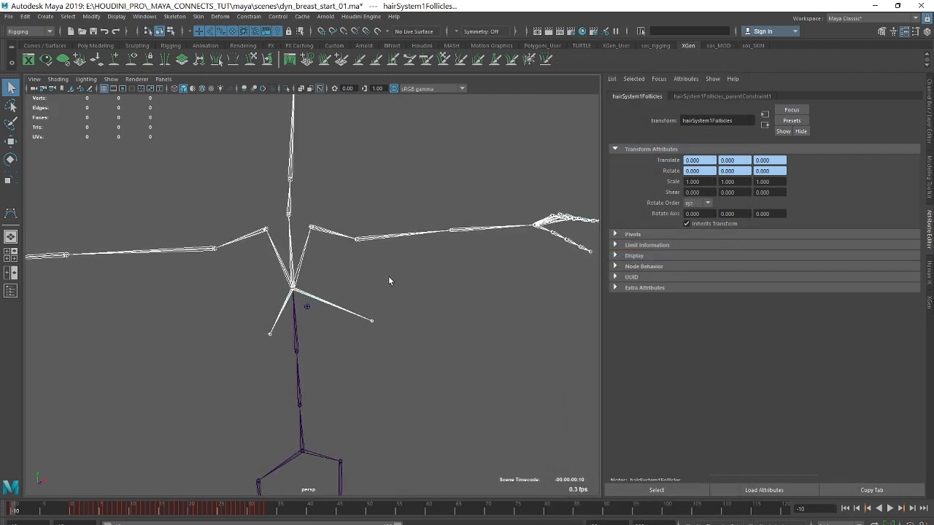
left_click(409, 284)
right_click_drag(464, 308, 417, 294, "alt")
left_click_drag(417, 294, 376, 223, "alt")
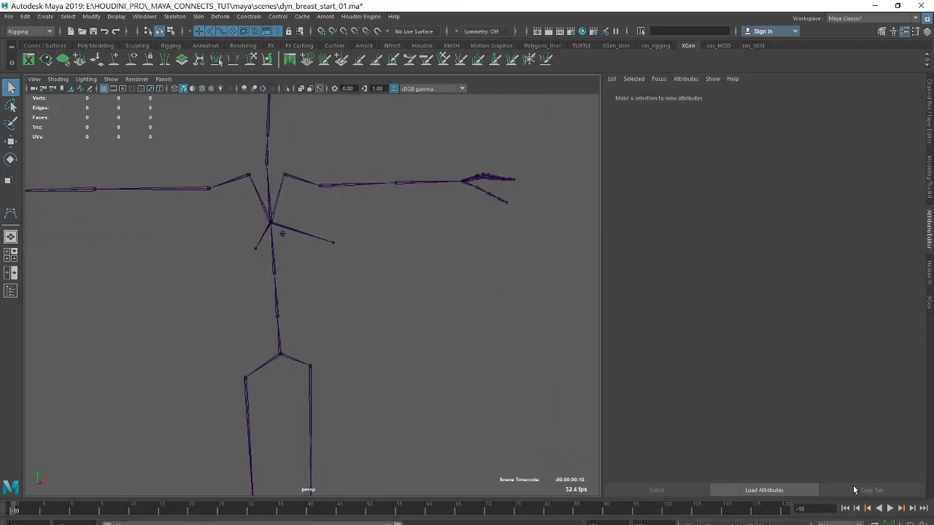
left_click(890, 508)
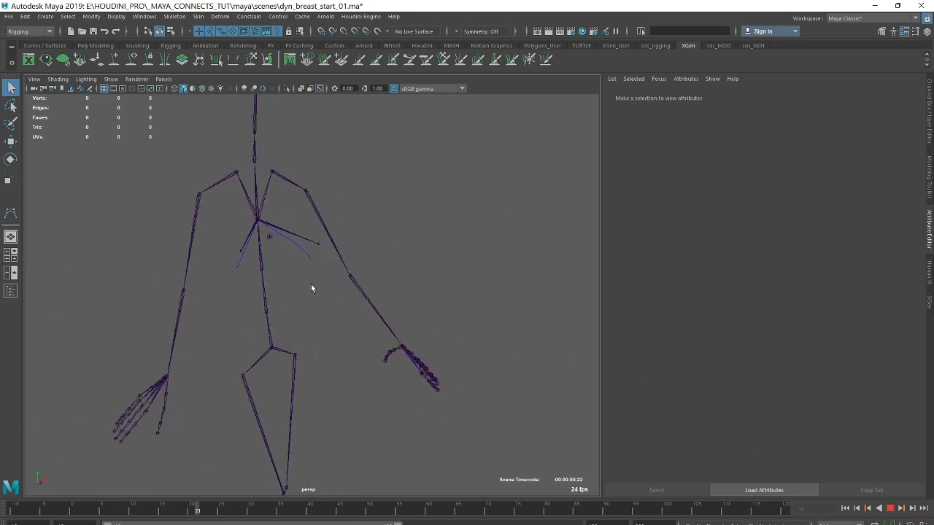
left_click(890, 510)
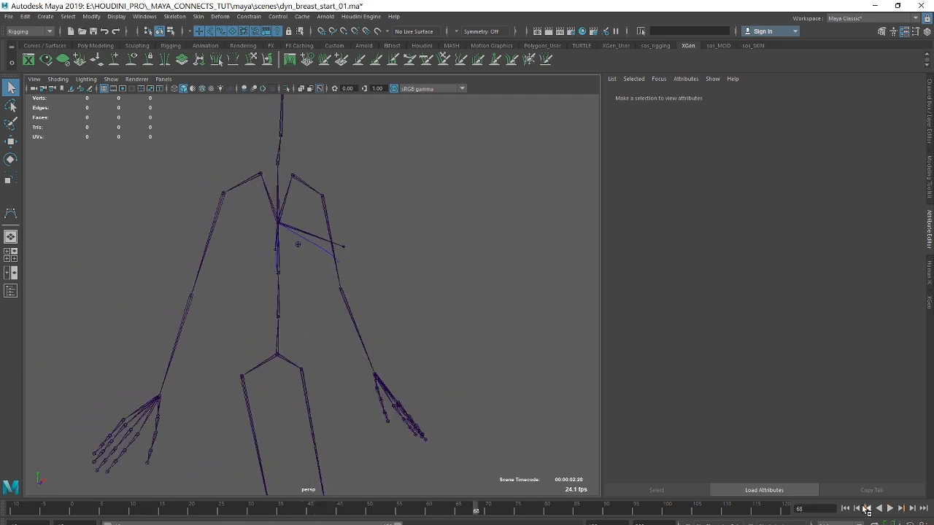
left_click(846, 509)
Play the animation to frame 7 and frame the breast joints and drooping dynamic curves up close.
middle_click_drag(371, 252, 369, 276, "alt")
right_click_drag(369, 275, 581, 323, "alt")
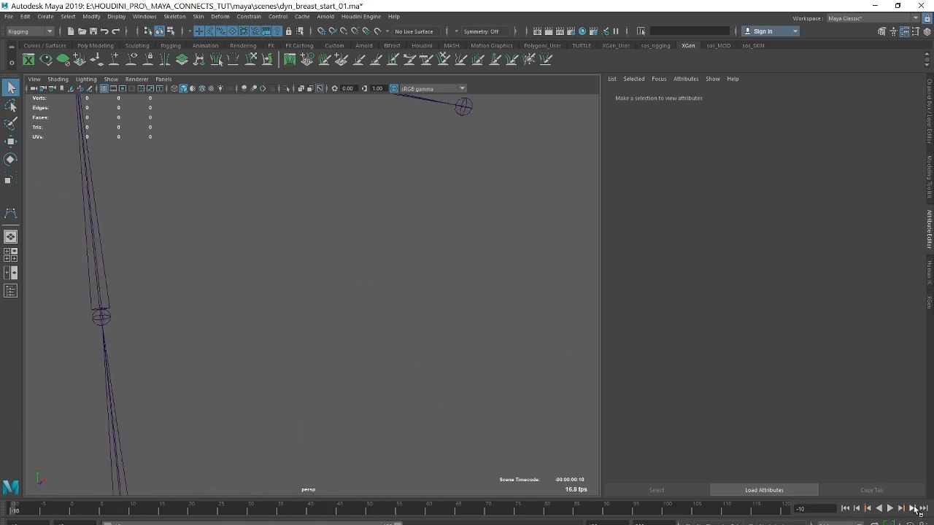
left_click(889, 507)
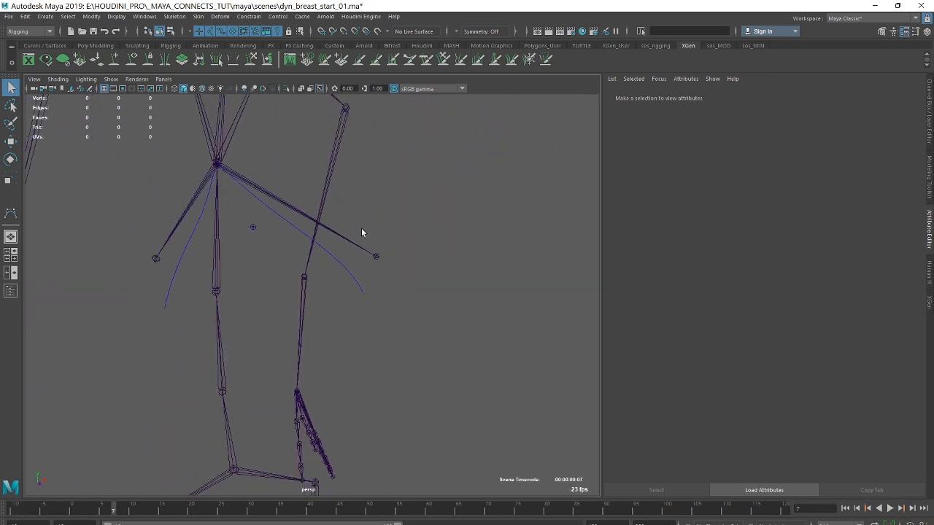
middle_click_drag(389, 196, 405, 204, "alt")
right_click_drag(369, 180, 415, 179, "alt")
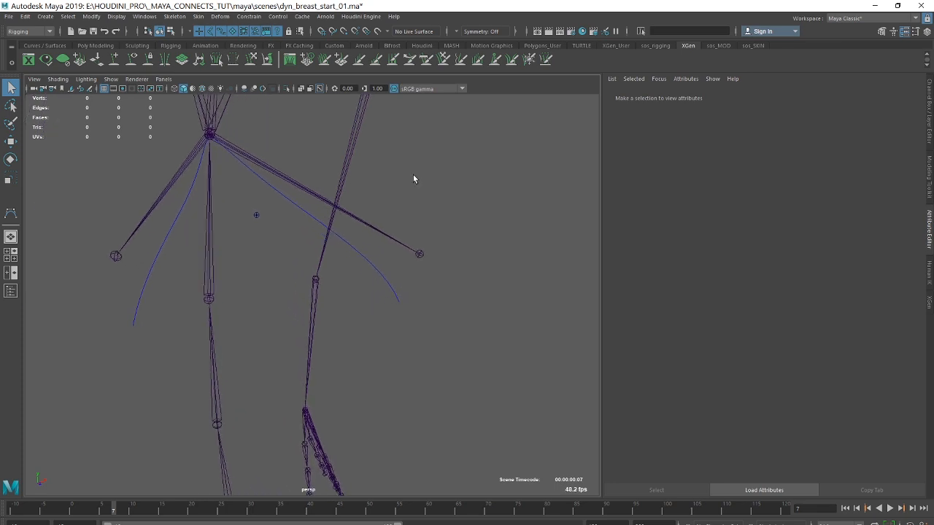
Start the IK Spline Handle tool with reset settings, and disable Auto parent curve and Auto create curve.
left_click(172, 16)
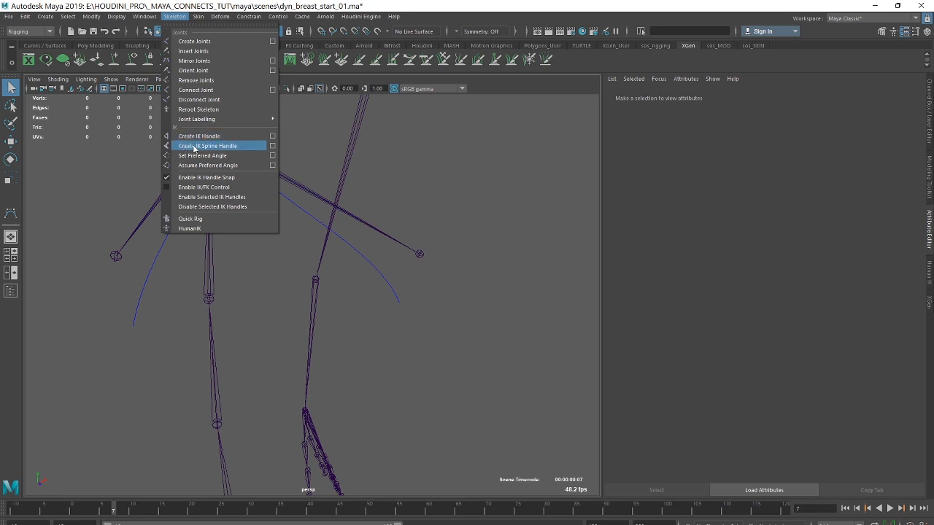
left_click(272, 148)
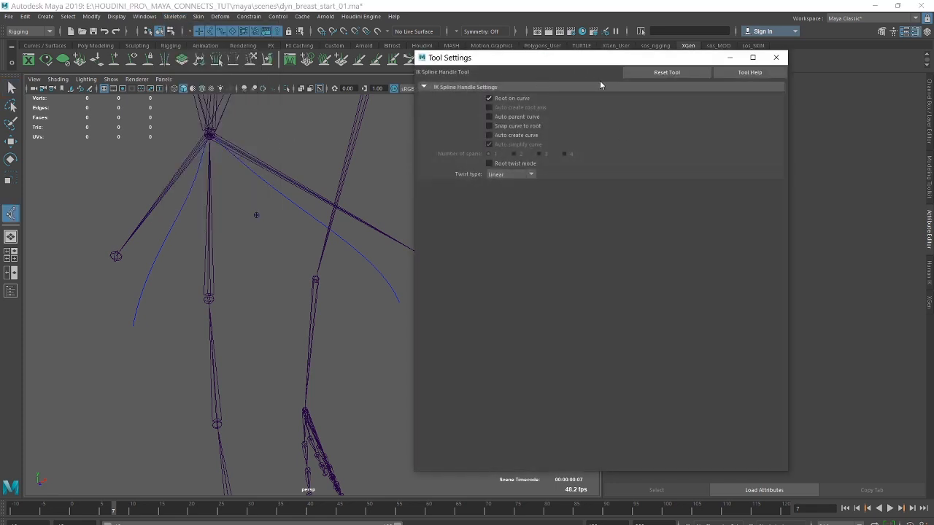
left_click(664, 72)
left_click(488, 117)
left_click(488, 134)
left_click_drag(526, 59, 598, 83)
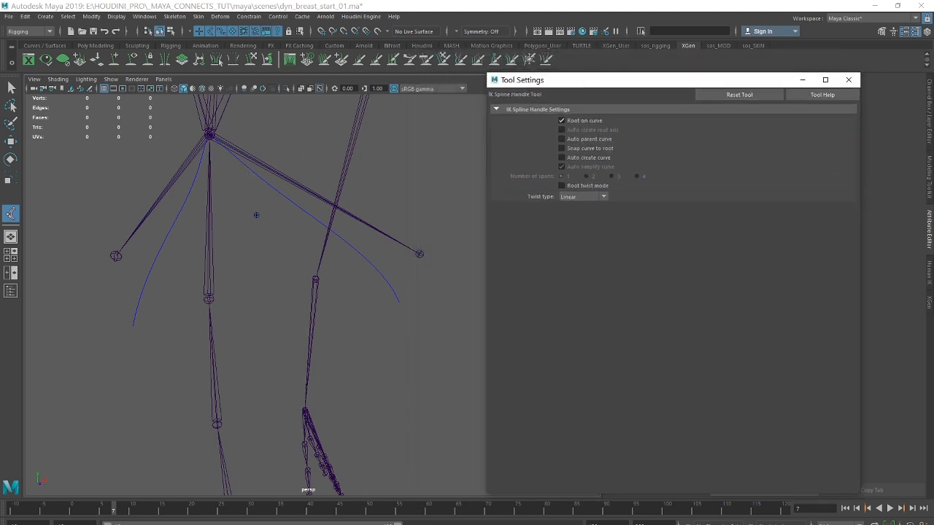
left_click(79, 523)
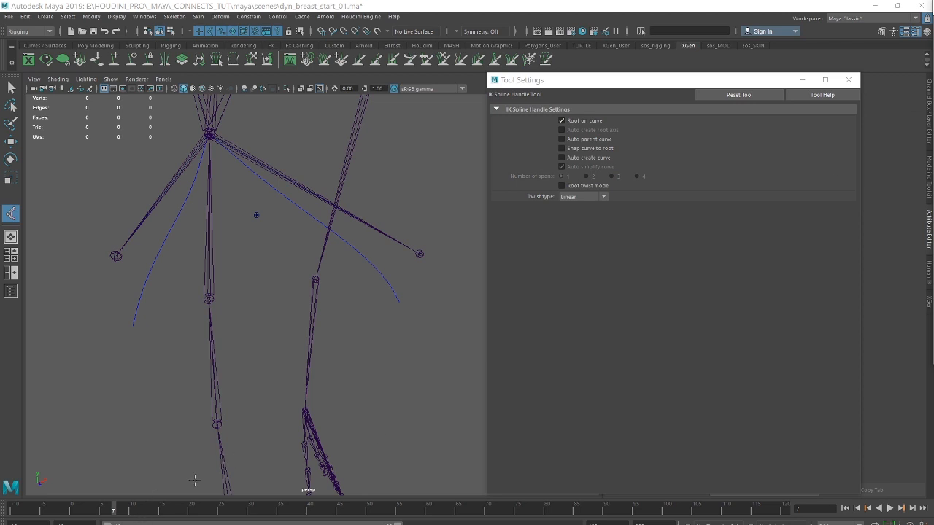
Create a spline IK handle from the LeftBreast joint to LeftBreastEND, using output curve curve1 from the Outliner.
left_click(148, 17)
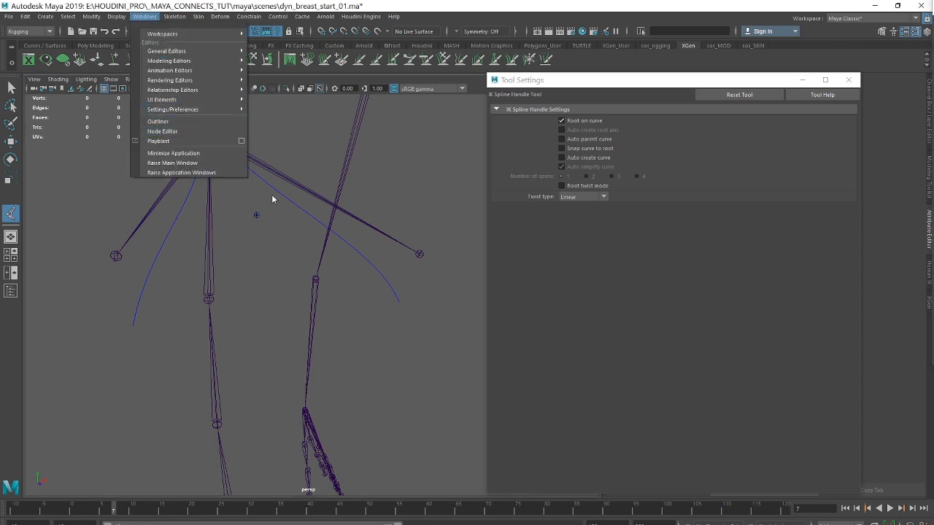
left_click(166, 123)
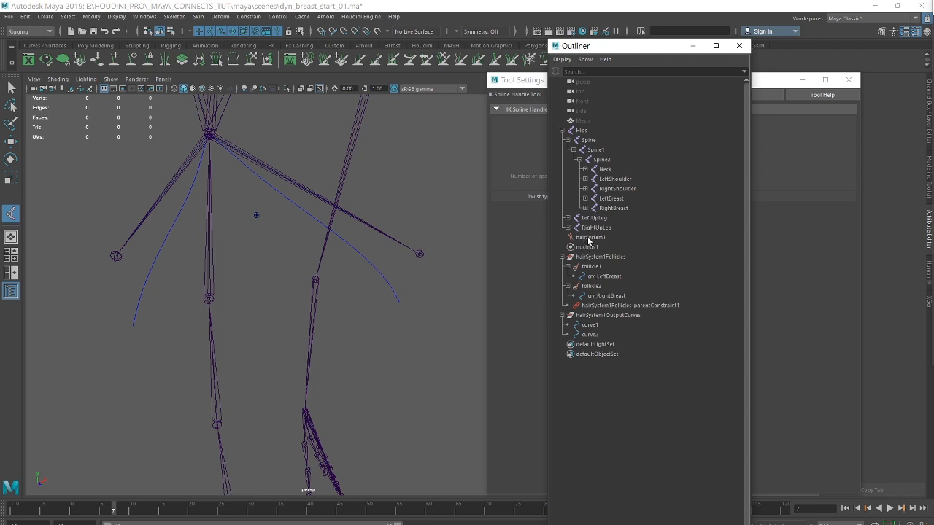
left_click(585, 199)
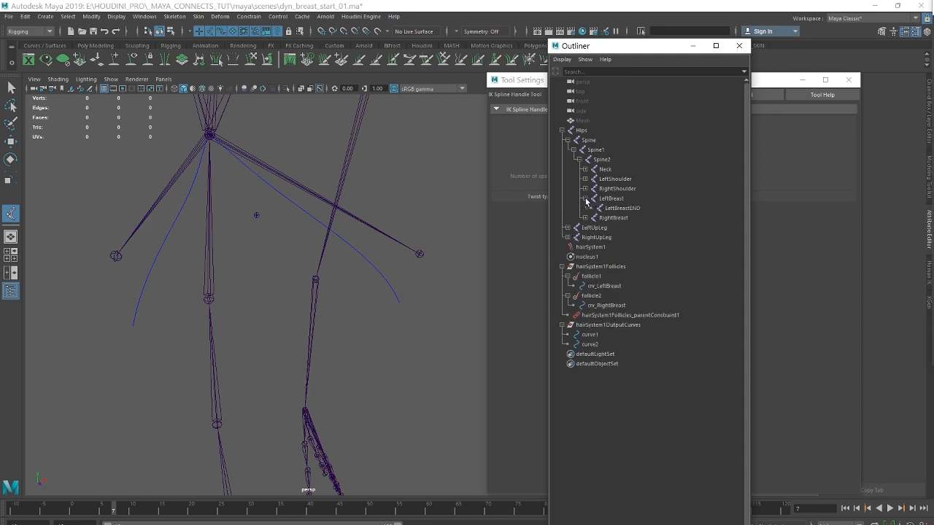
left_click(620, 199)
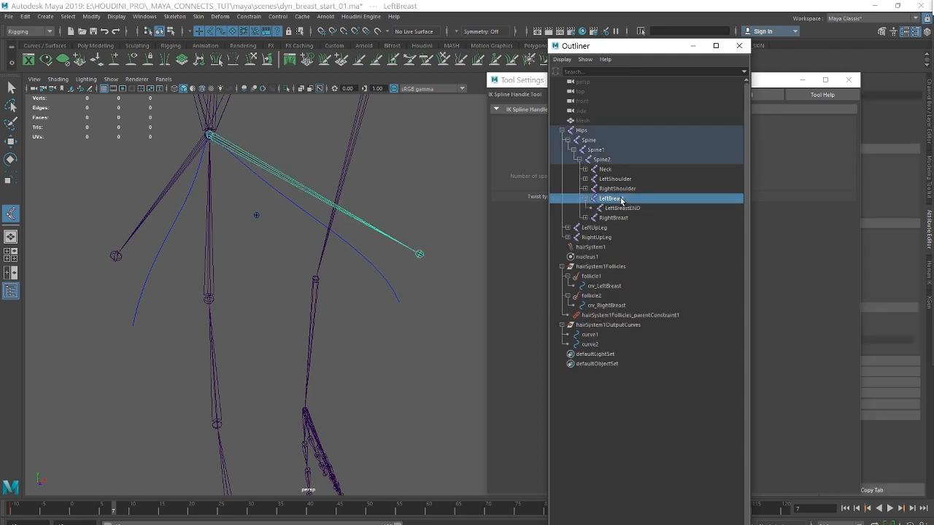
left_click(625, 210)
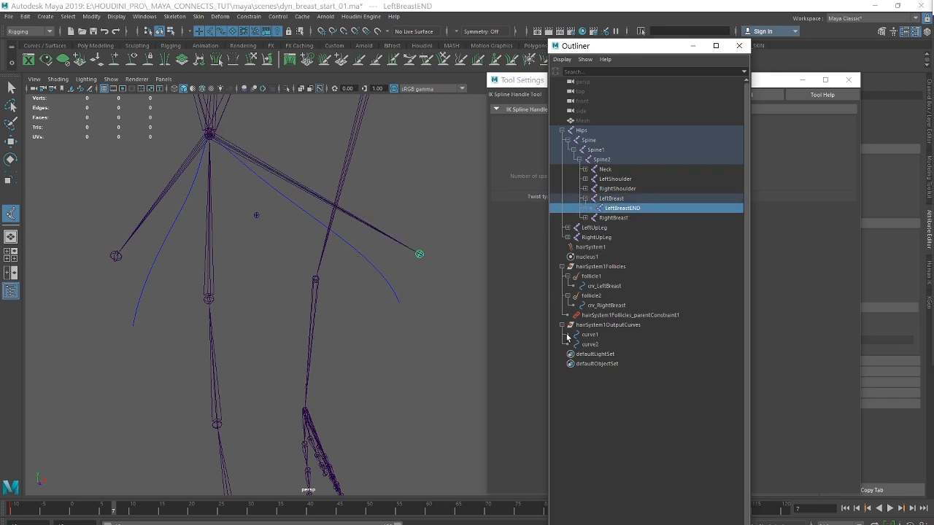
left_click(590, 335)
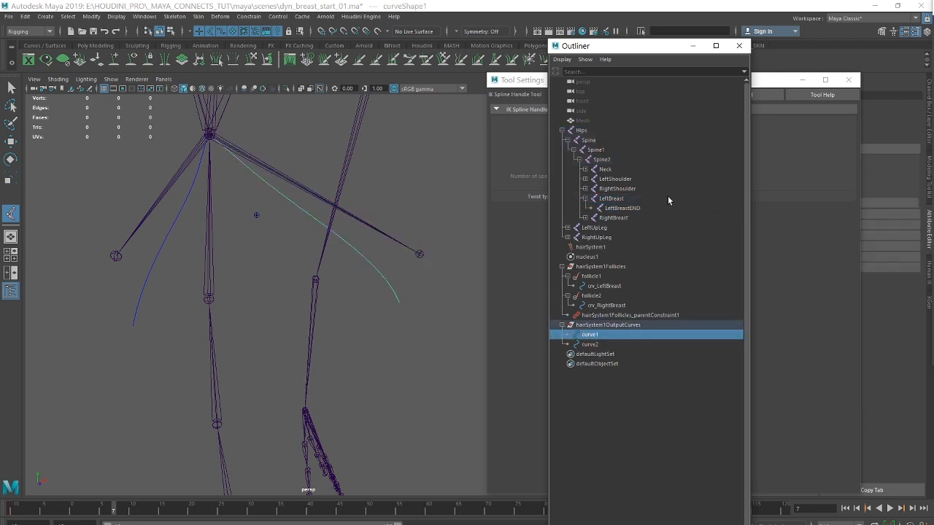
left_click(9, 216)
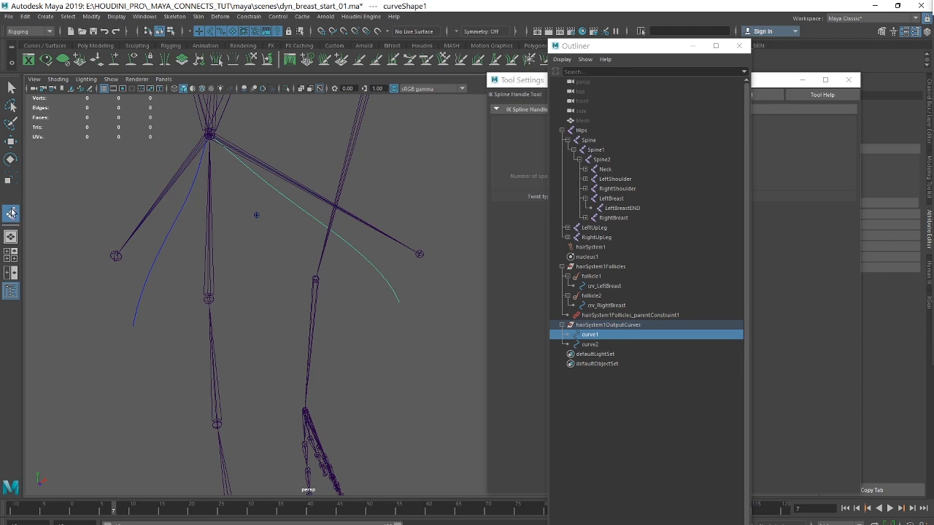
left_click(611, 198)
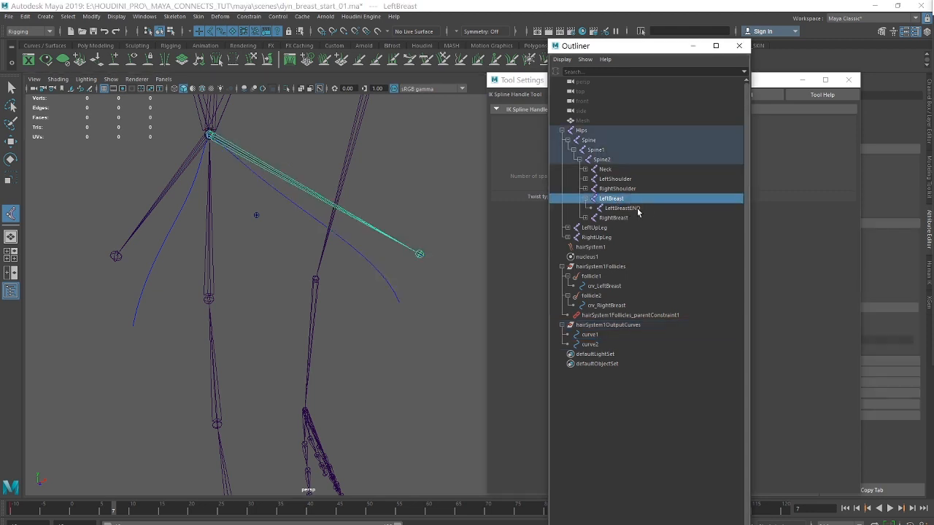
left_click(621, 208, "shift")
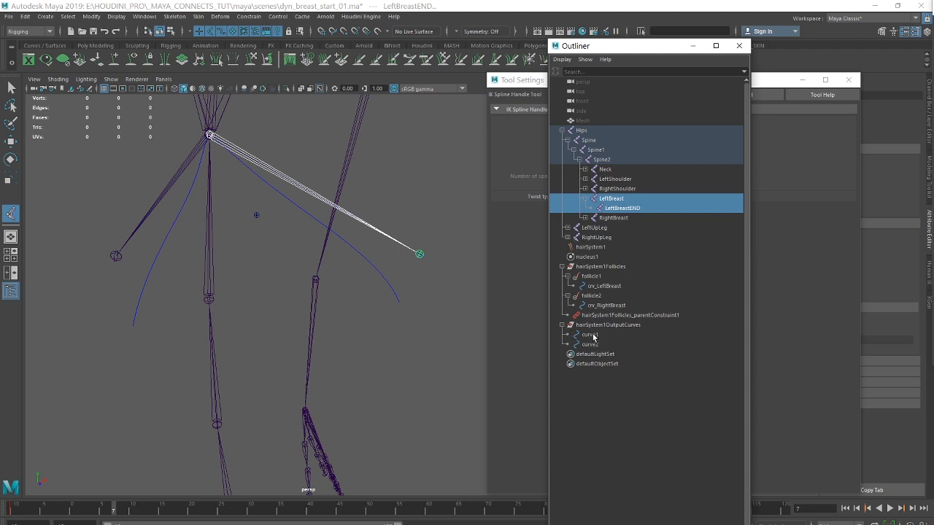
key("Return")
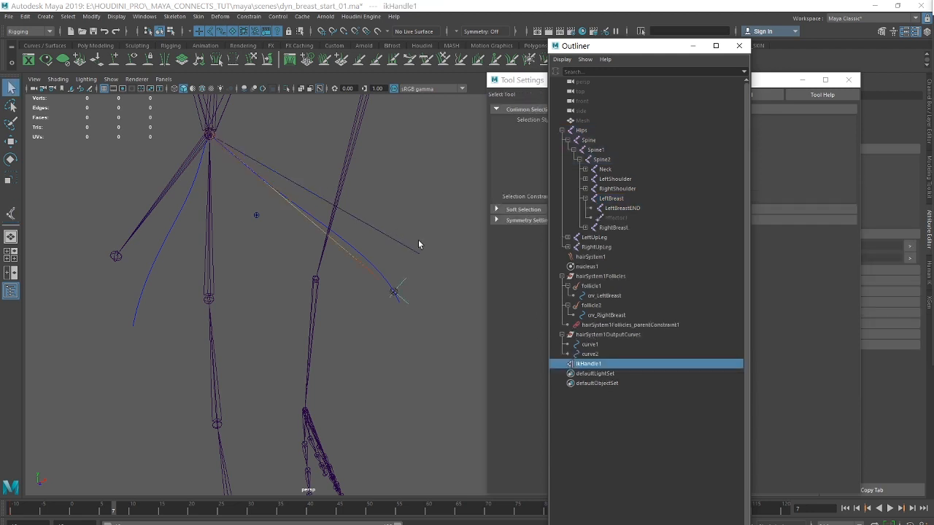
Create a second spline IK handle from the RightBreast joint to RightBreastEND, using output curve curve2.
left_click(10, 213)
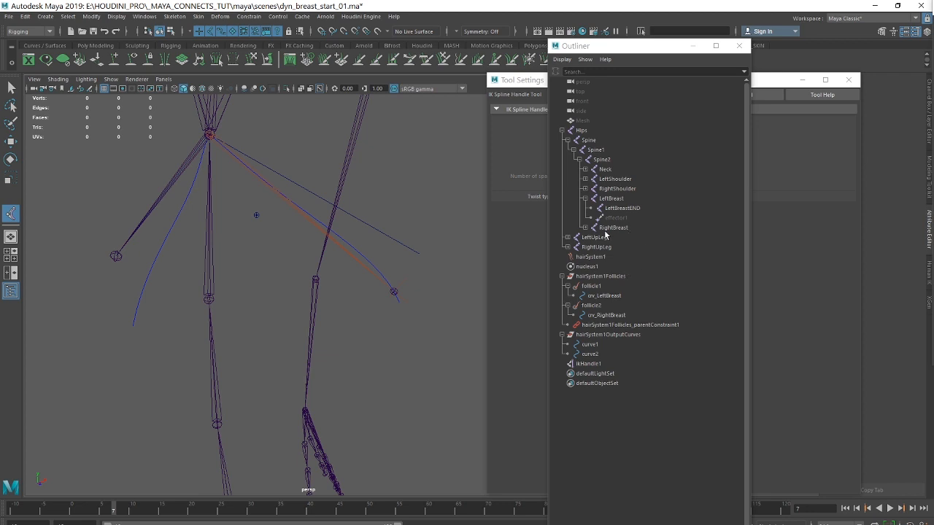
left_click(586, 228)
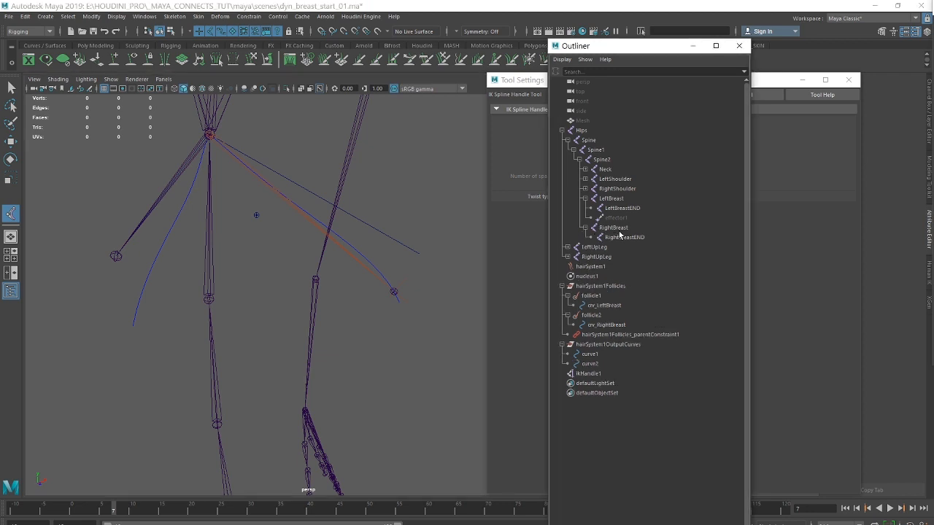
left_click(613, 228)
left_click(625, 237, "ctrl")
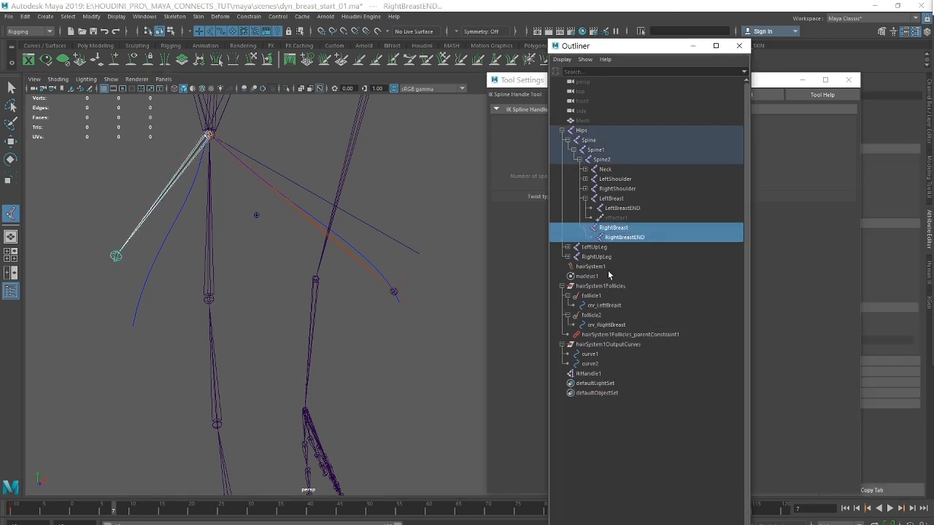
left_click(589, 365, "ctrl")
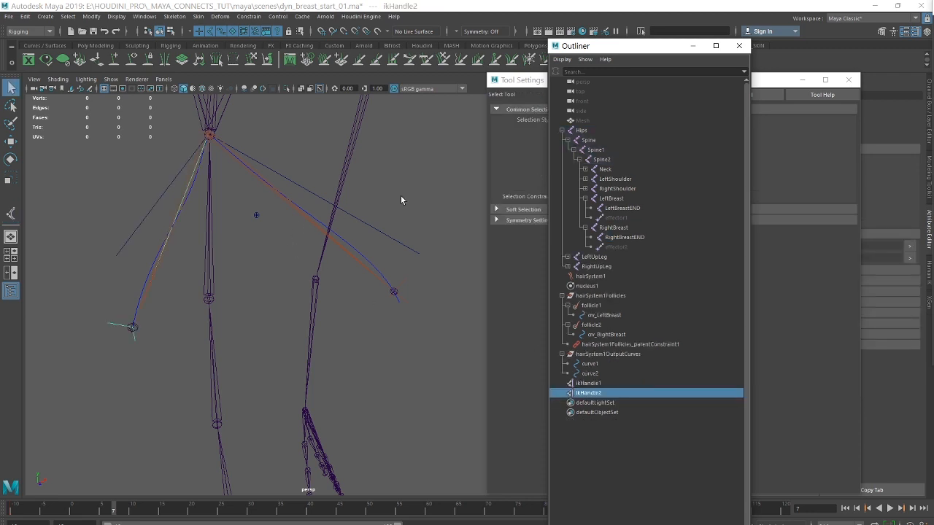
Close the Outliner and Tool Settings windows, play the animation to check the IK-driven breast joints, and return to start frame -10.
scroll(401, 200, "down", 4)
left_click(738, 46)
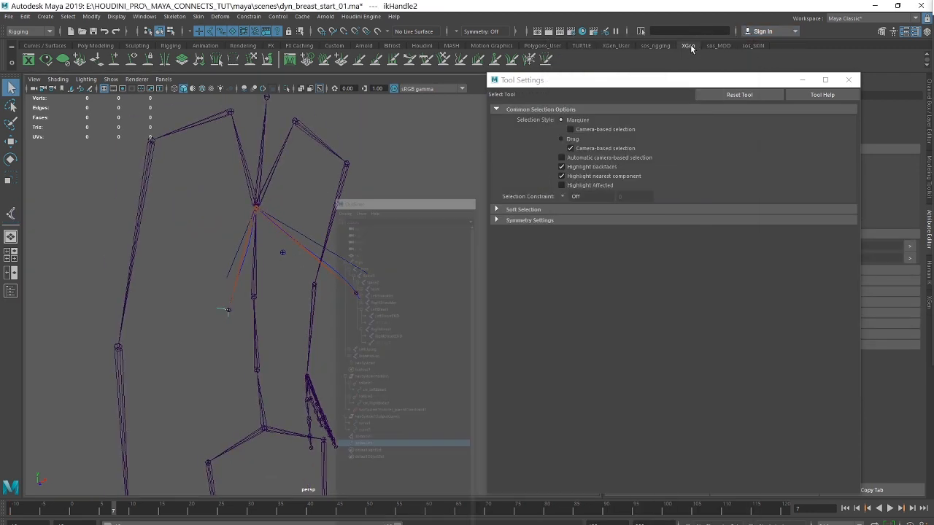
left_click(802, 79)
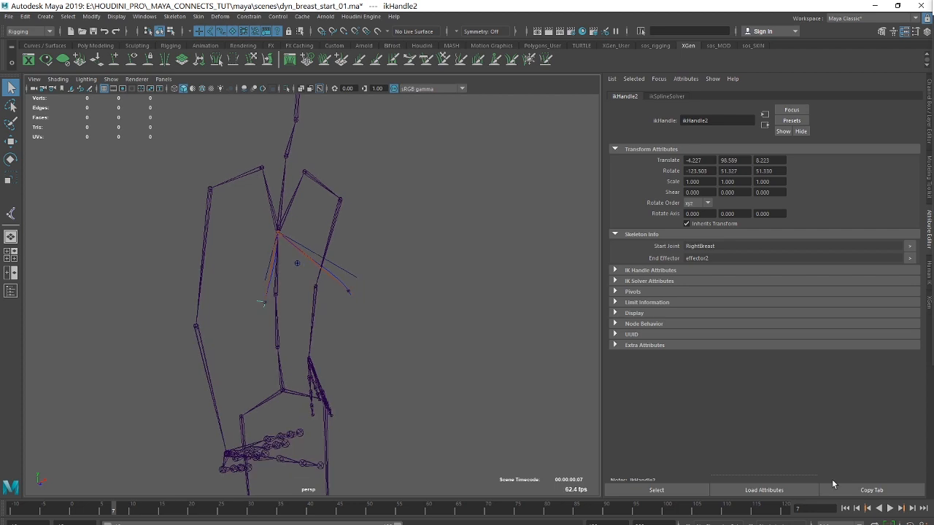
left_click(875, 510)
left_click(889, 509)
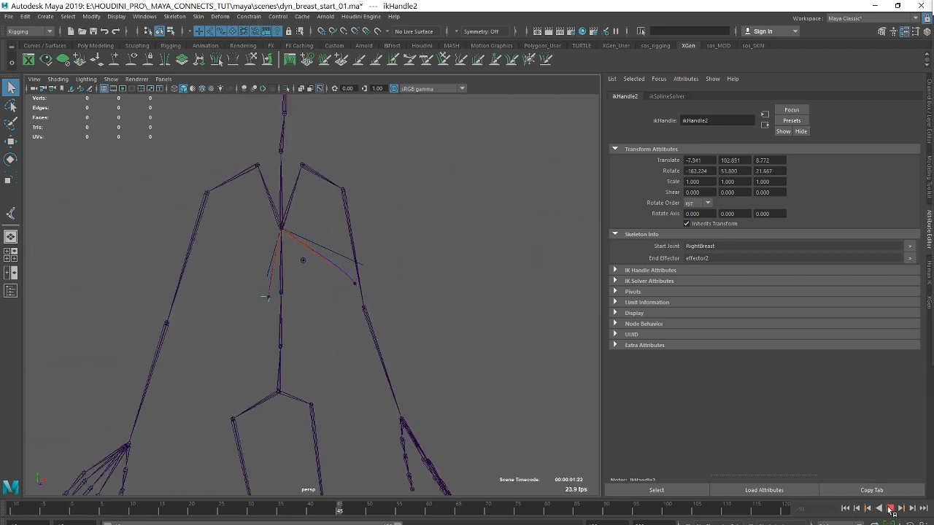
left_click(890, 509)
left_click(845, 509)
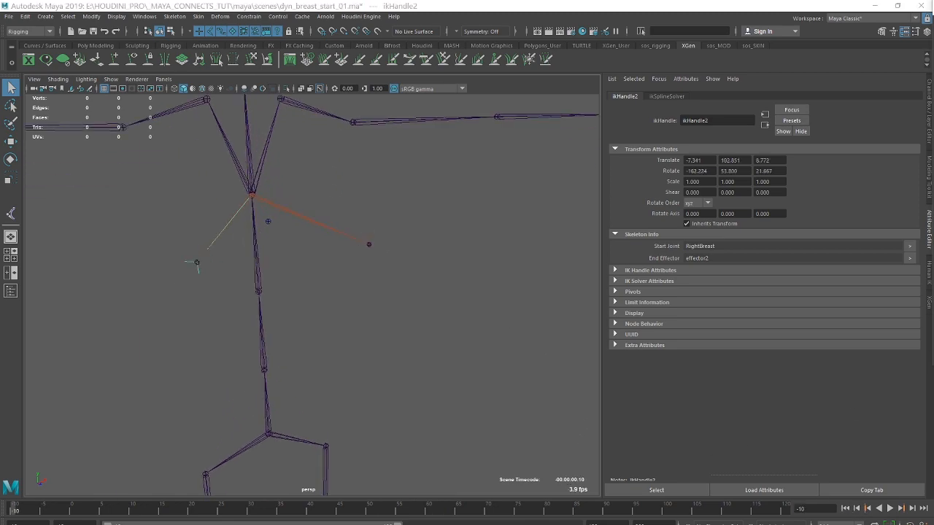
Switch to the workflow.txt notes in Notepad to check the remaining step, and return to the skeleton in Maya.
key("alt+Tab")
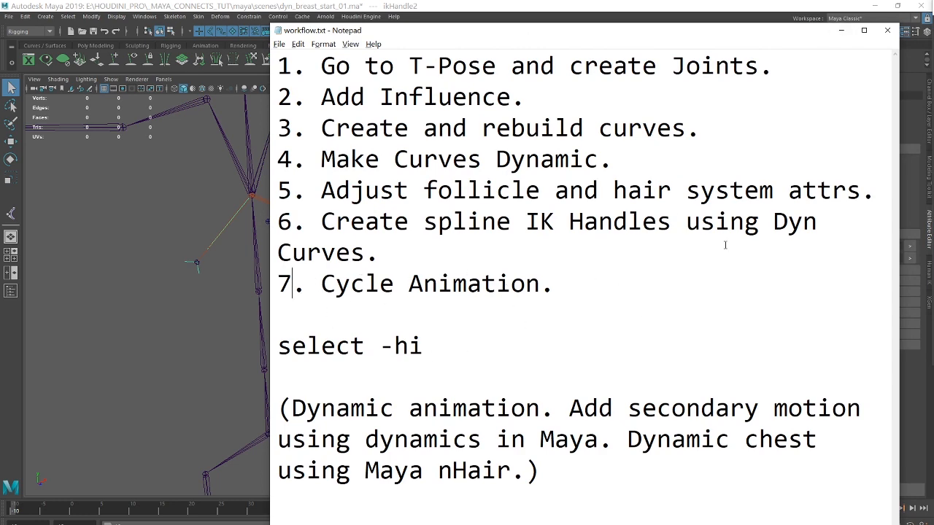
left_click(841, 31)
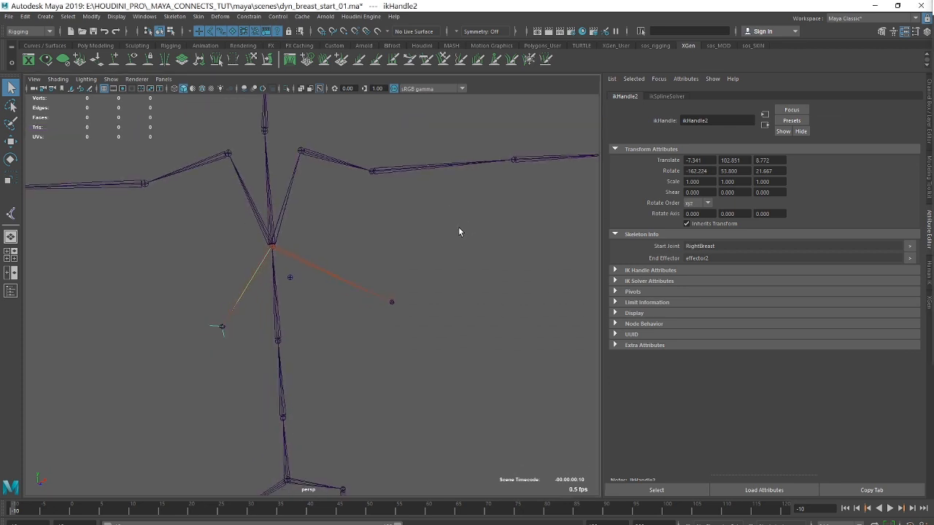
right_click_drag(458, 228, 417, 221, "alt")
middle_click_drag(417, 228, 418, 186, "alt")
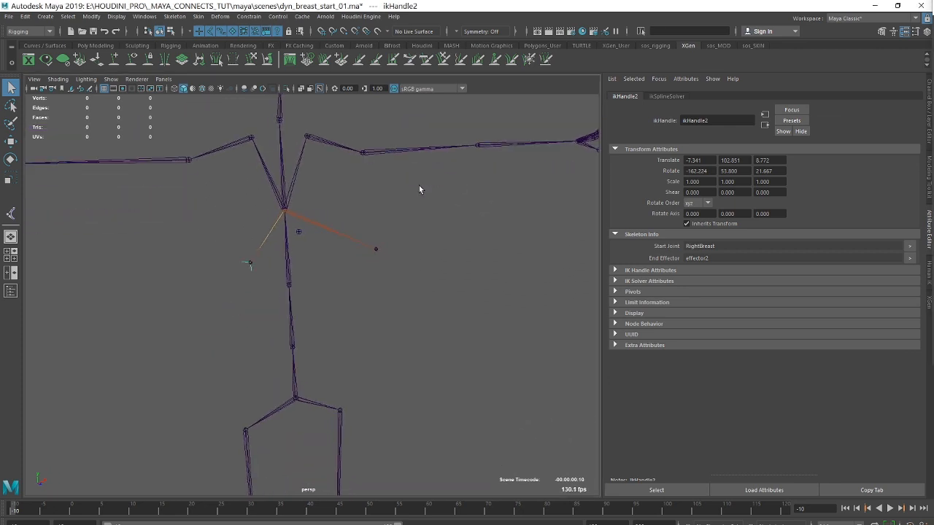
Reopen the Outliner, select the Hips joint, and extend the selection to its entire joint hierarchy.
left_click(171, 17)
mouse_move(143, 16)
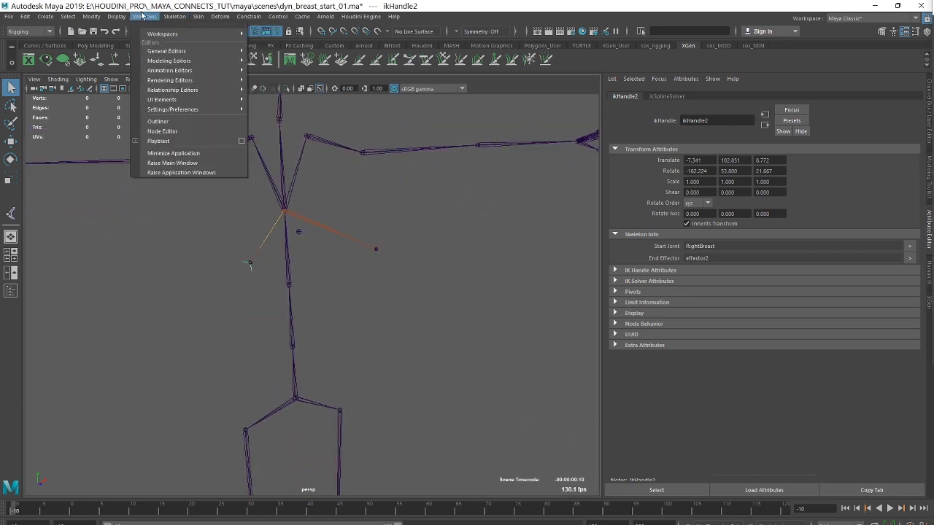
left_click(165, 121)
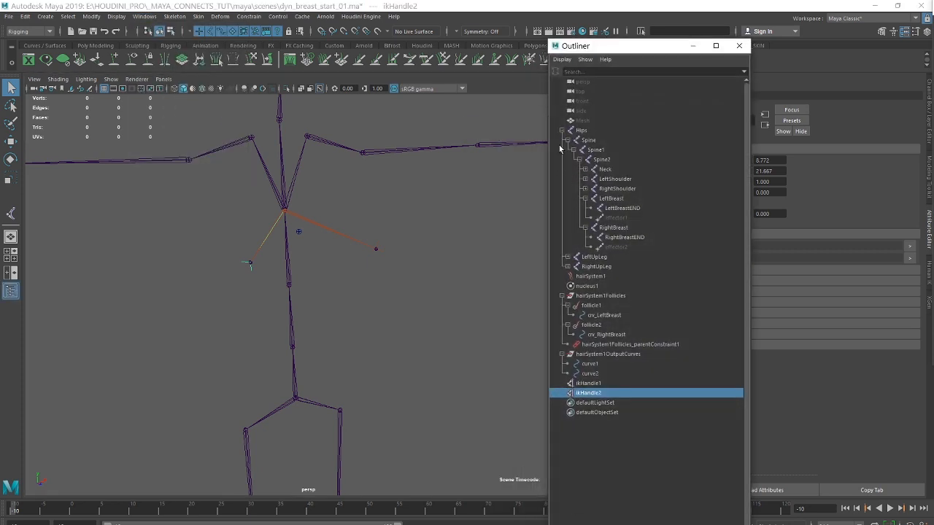
left_click(583, 132)
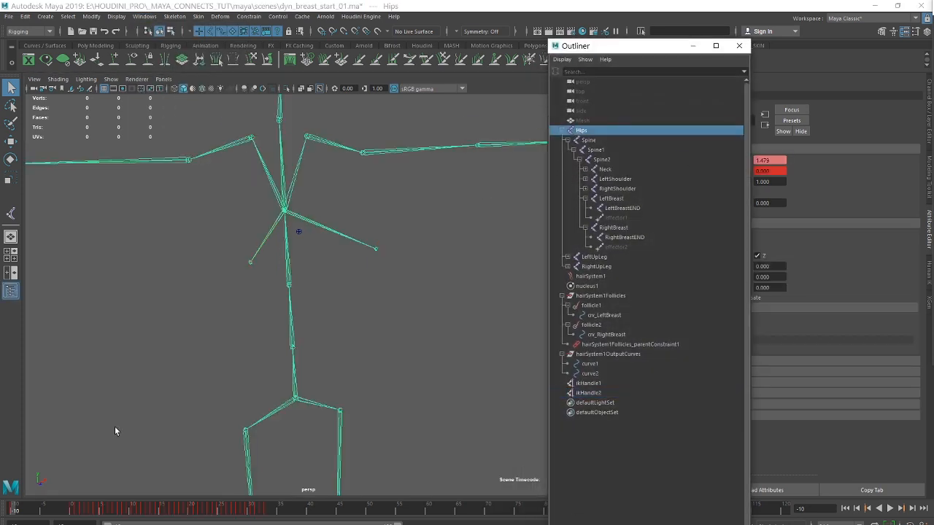
left_click(22, 522)
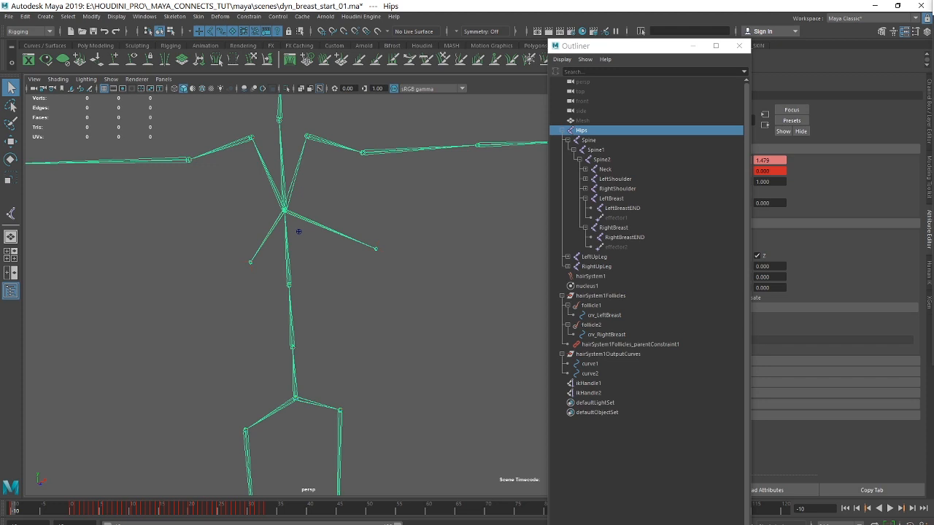
key("ctrl+shift+h")
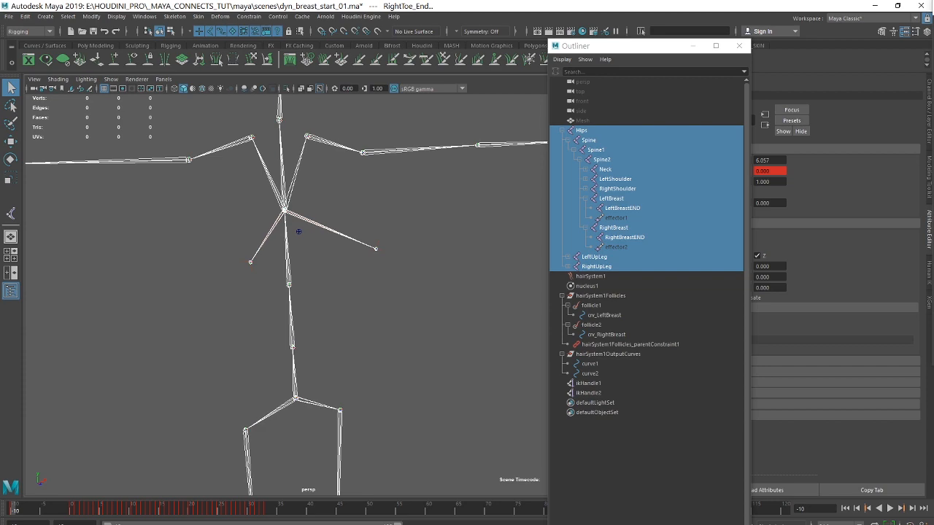
Bring the selected joints' animation curves up in the Graph Editor and turn on the Infinity display.
left_click_drag(933, 7, 278, 51)
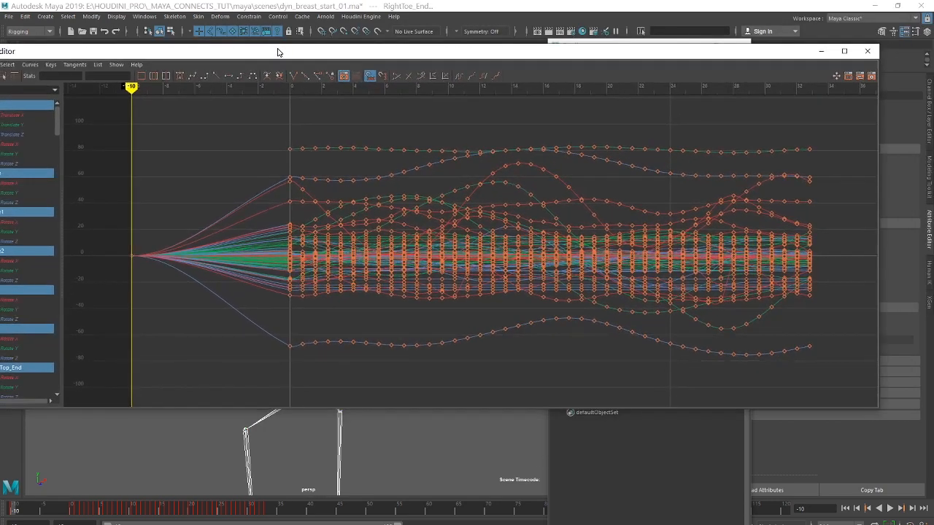
left_click_drag(177, 55, 221, 46)
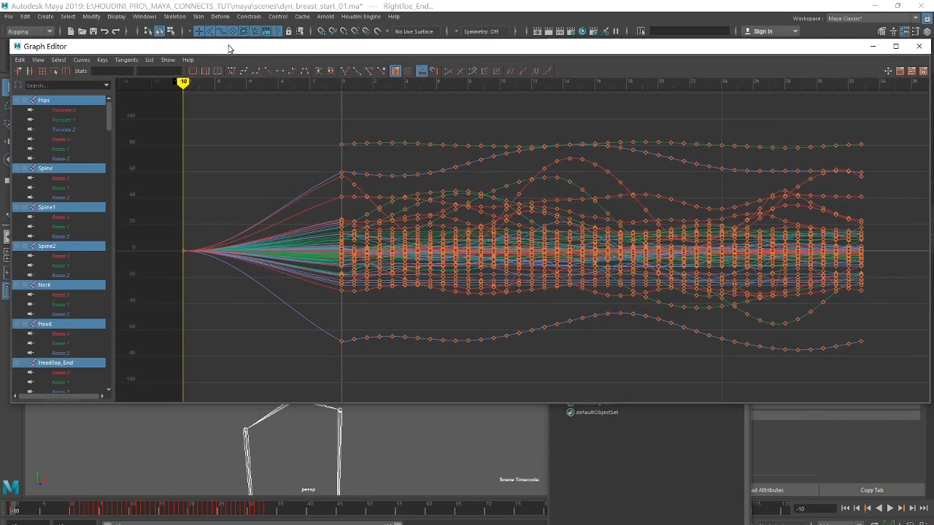
left_click(32, 58)
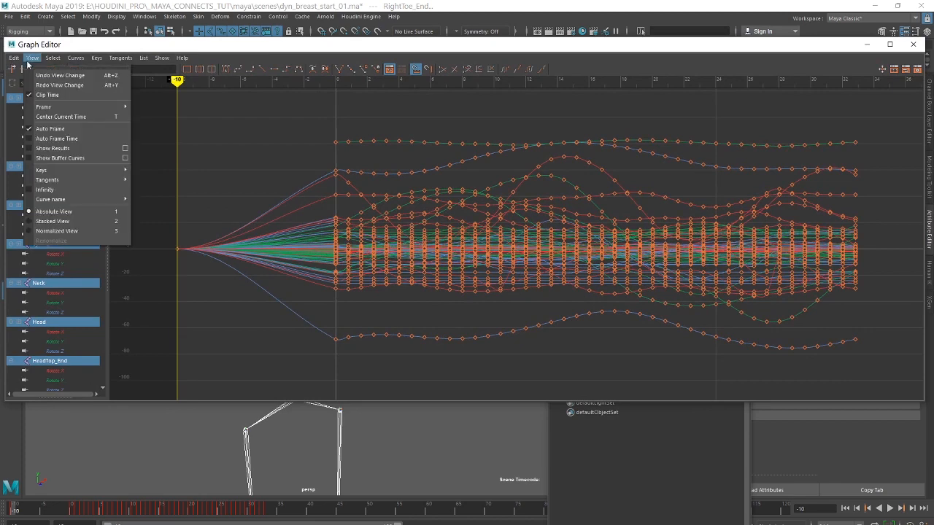
left_click(45, 191)
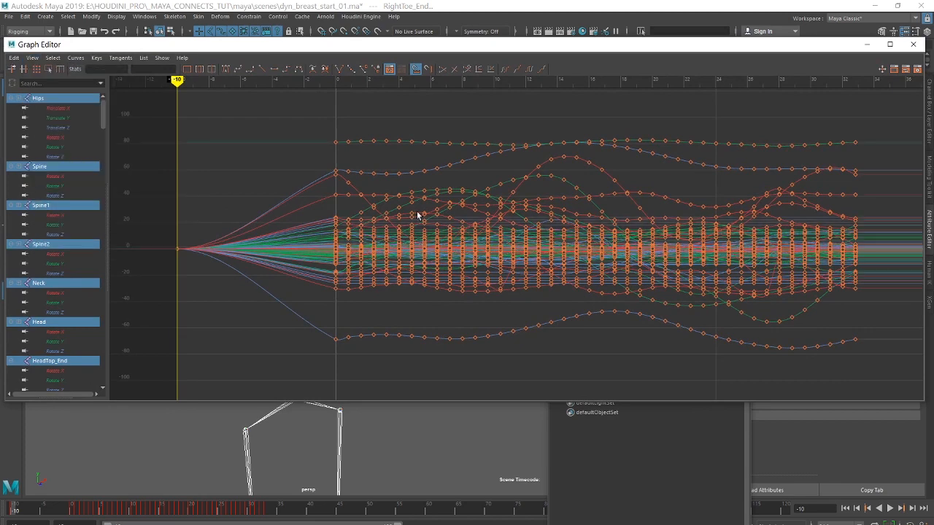
Select all curve keys from frame 0 onward, excluding the frame -10 T-pose keys, set Post Infinity to Cycle, and close the Graph Editor.
scroll(767, 238, "down", 6)
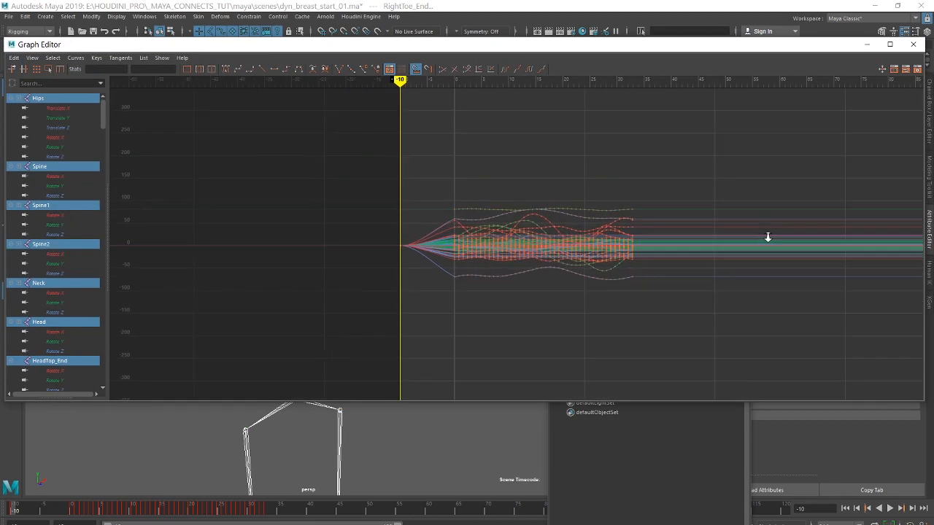
scroll(778, 237, "up", 2)
middle_click_drag(778, 237, 631, 171, "alt")
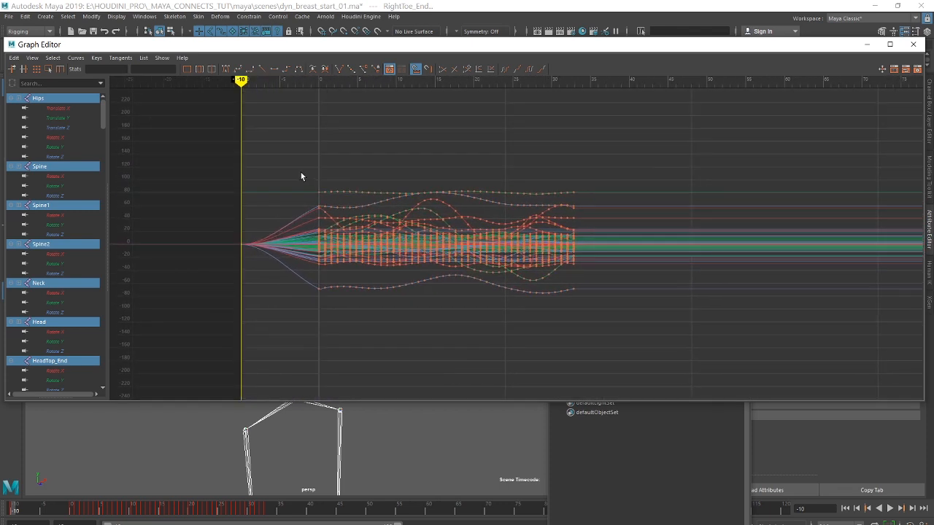
left_click_drag(300, 176, 623, 327)
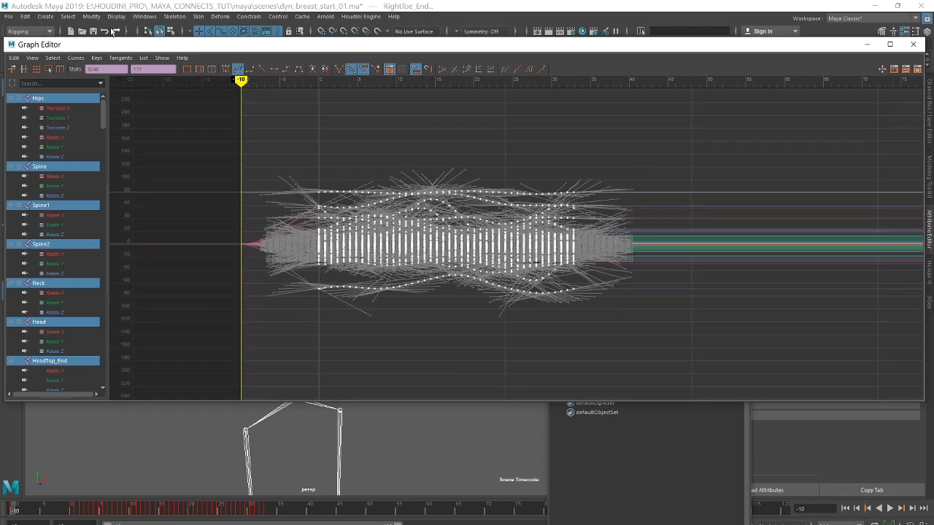
left_click(77, 58)
mouse_move(101, 86)
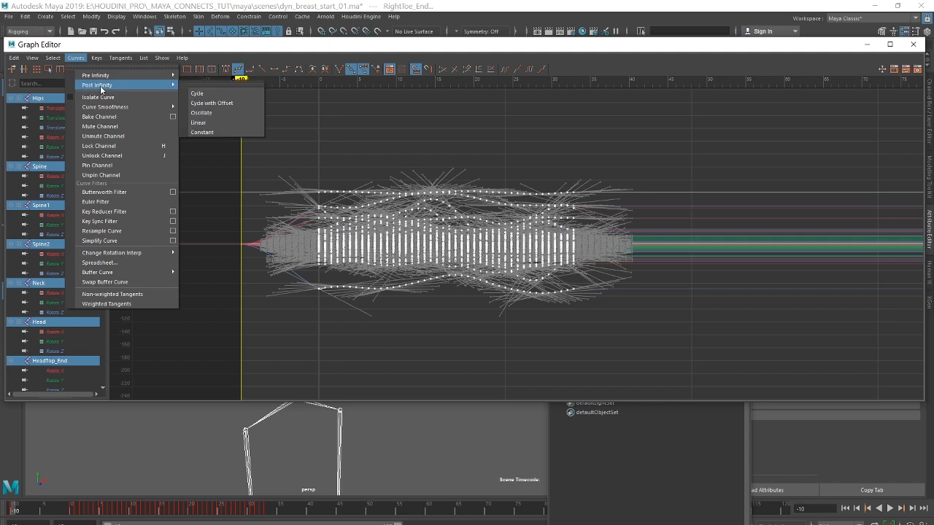
left_click(199, 94)
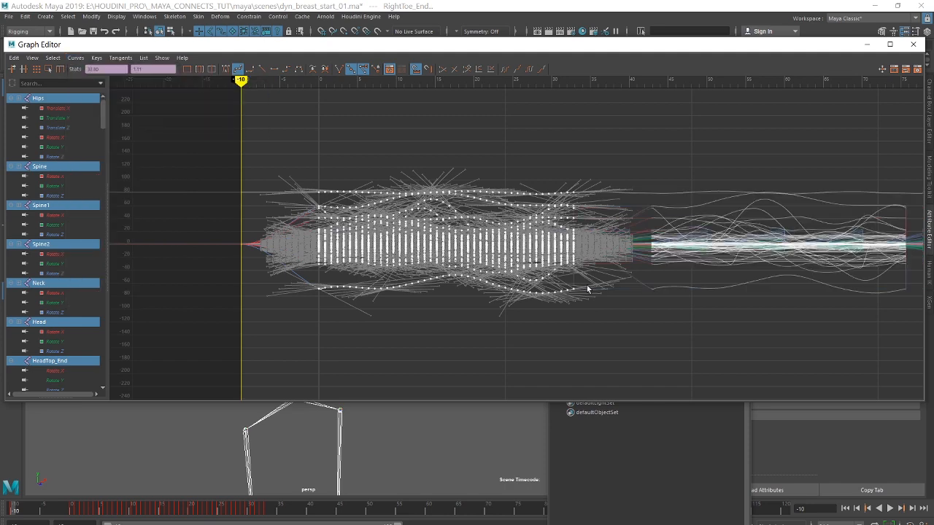
left_click(912, 43)
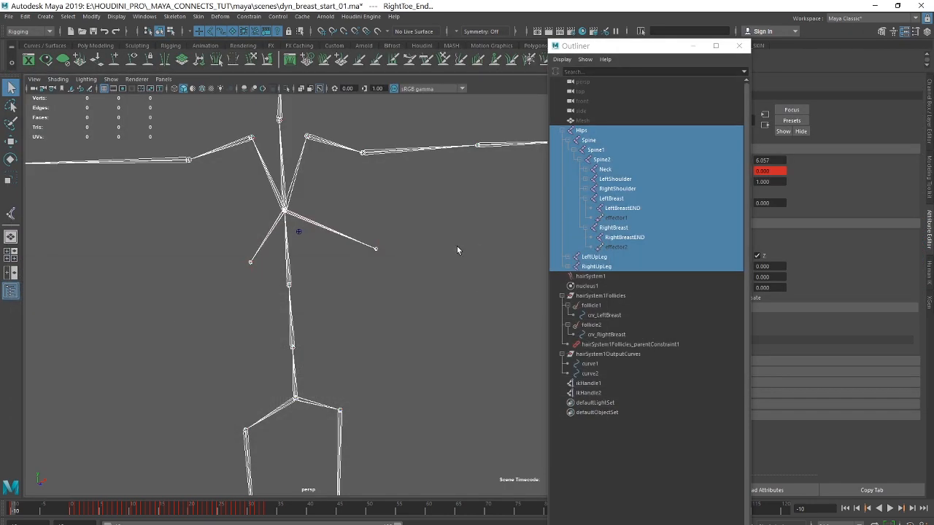
Deselect the joints, close the Outliner, play the animation with the whole skeleton in view, and return to frame -10.
scroll(269, 304, "down", 5)
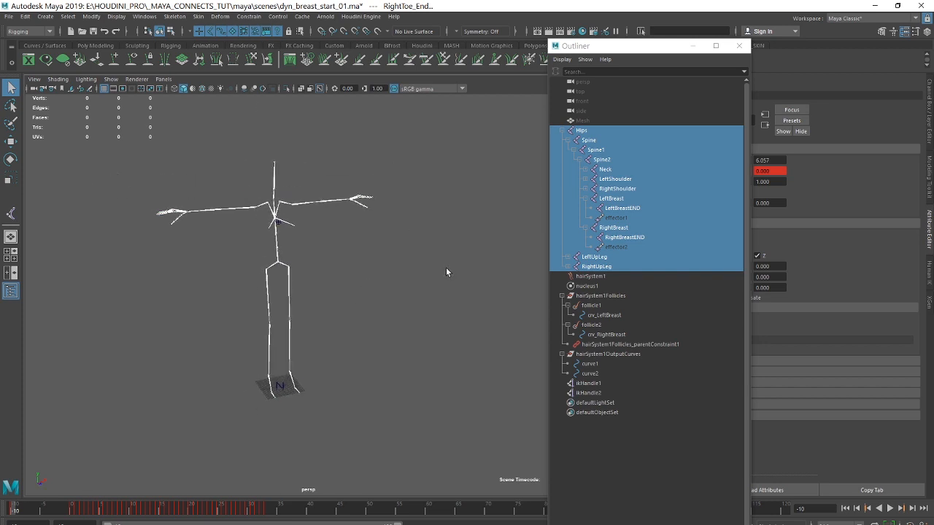
left_click(445, 268)
left_click_drag(664, 48, 782, 51)
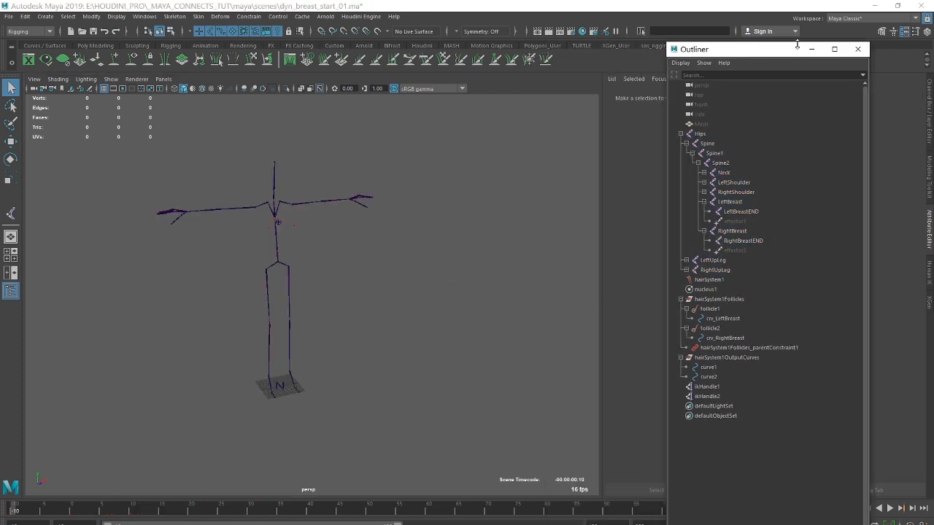
left_click(857, 49)
left_click(890, 508)
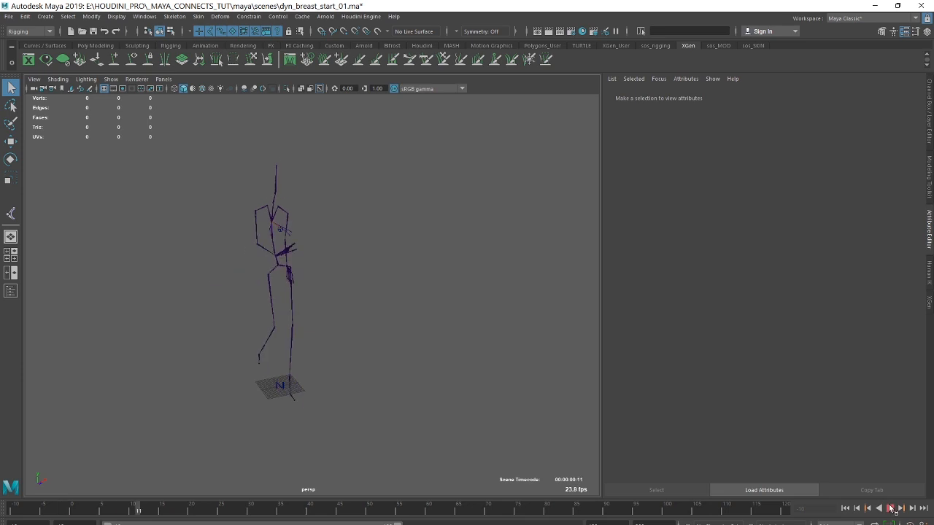
left_click(890, 508)
left_click(845, 508)
right_click_drag(360, 254, 384, 280, "alt")
middle_click_drag(353, 278, 371, 239, "alt")
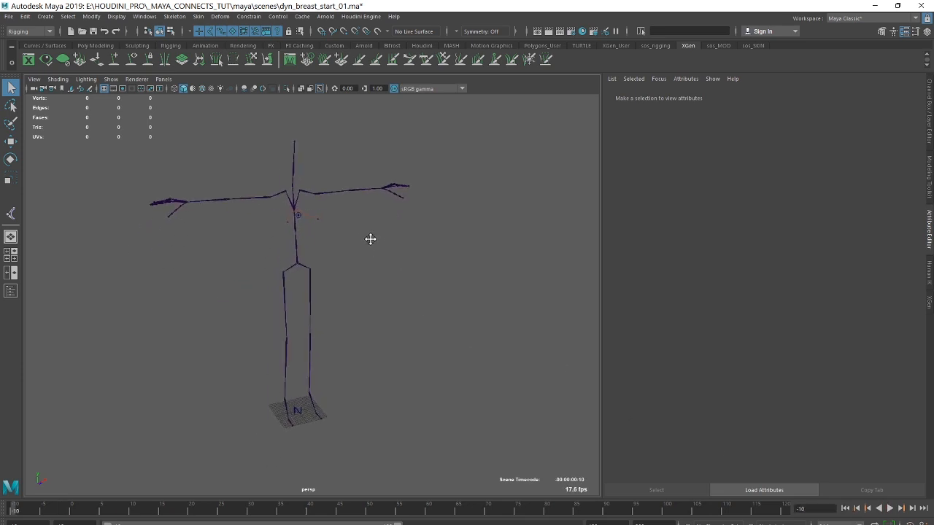
key("alt+Tab")
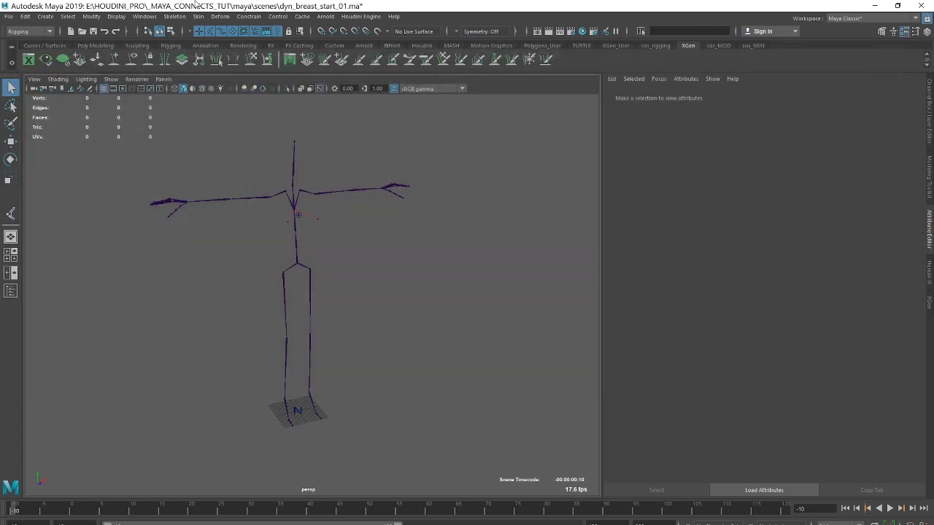
left_click(912, 45)
Unhide the Mesh object listed in the Outliner and clear the selection.
left_click(144, 16)
left_click(165, 122)
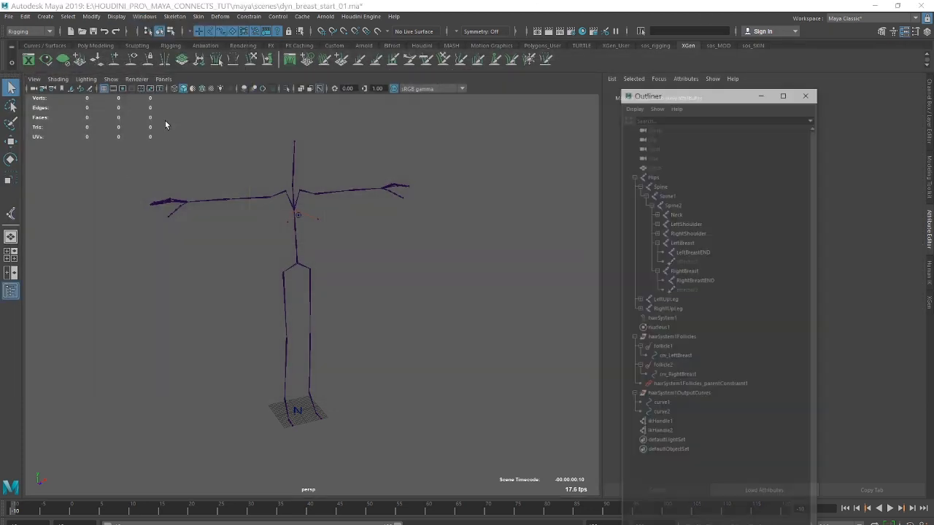
left_click(703, 124)
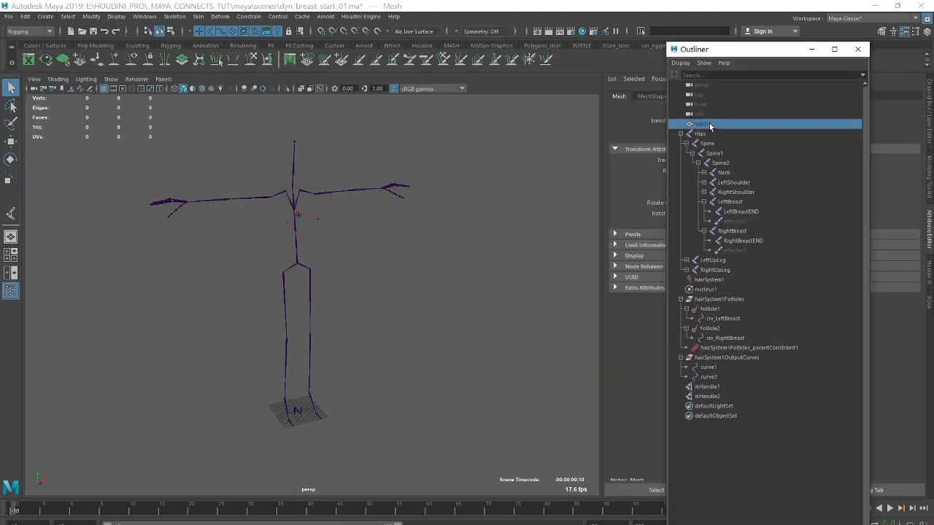
key("shift+h")
left_click(431, 155)
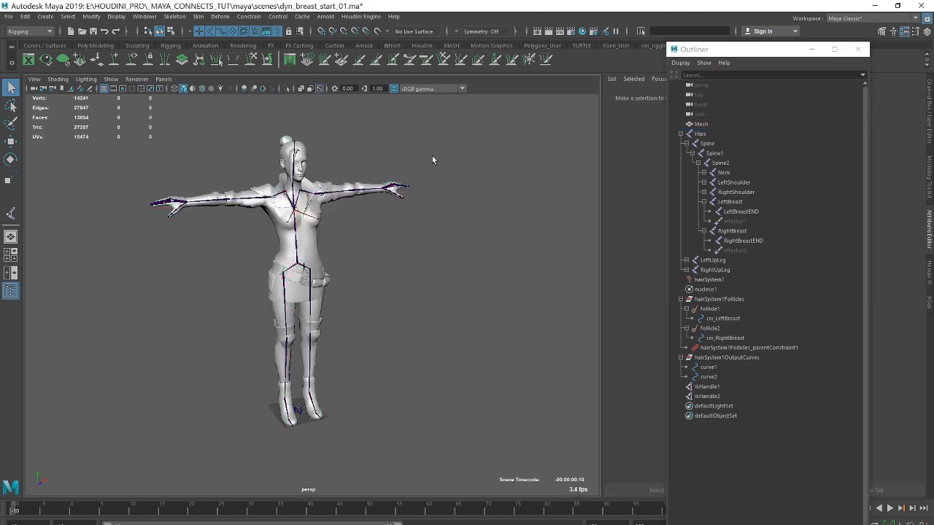
Limit the viewport's object display to Polygons only and minimize the Outliner.
left_click(110, 79)
left_click(114, 117)
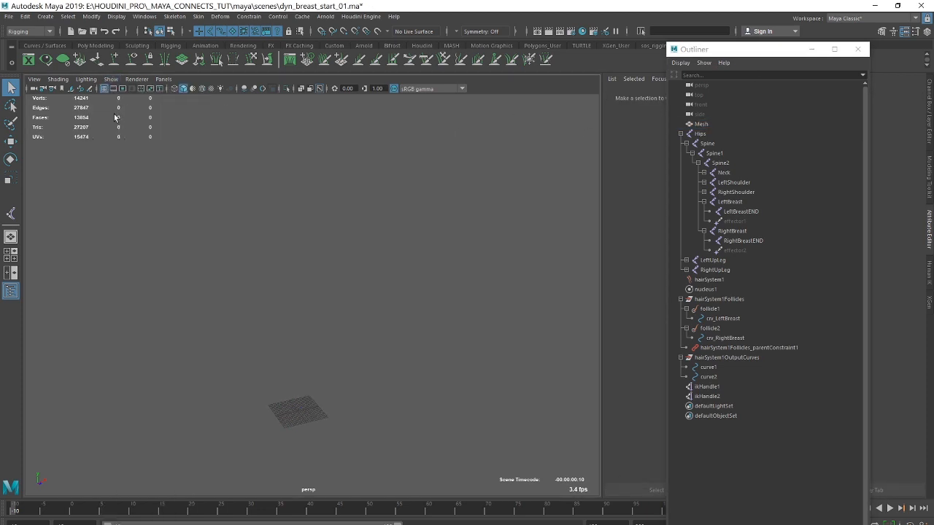
left_click(111, 79)
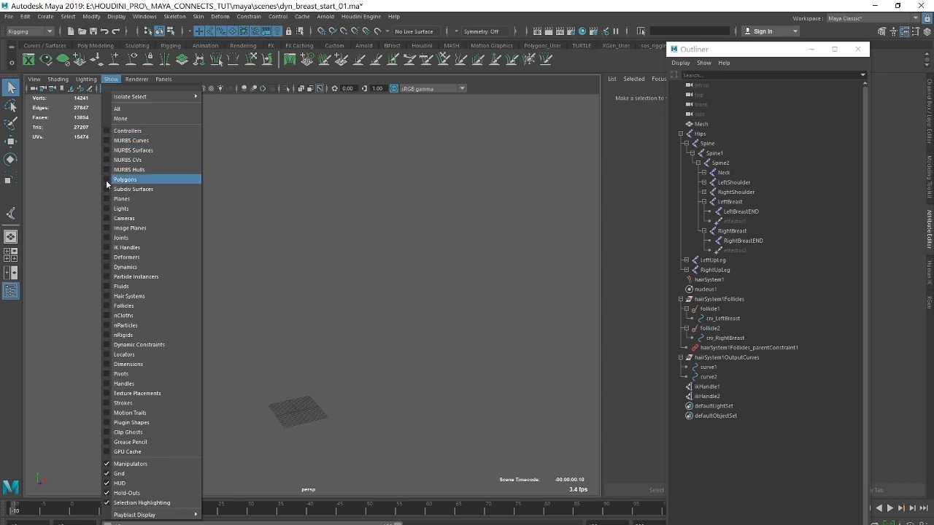
left_click(107, 178)
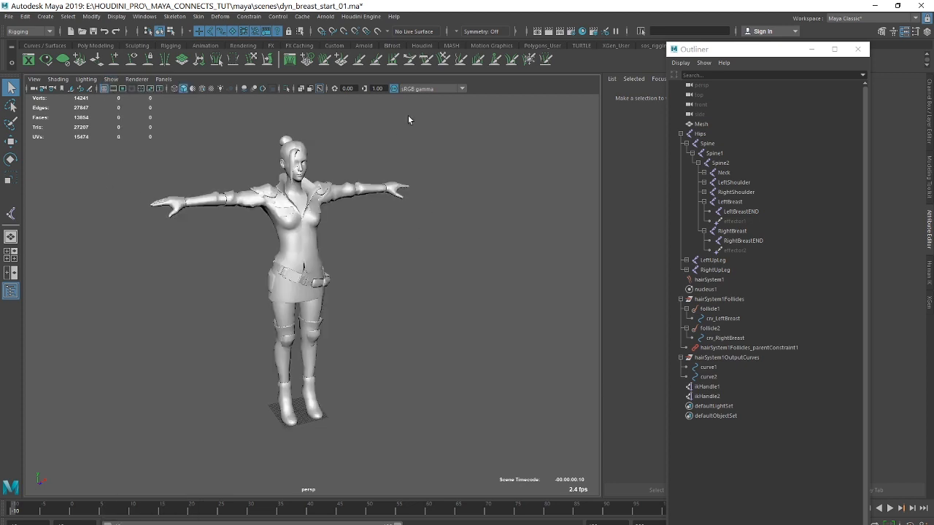
left_click(811, 49)
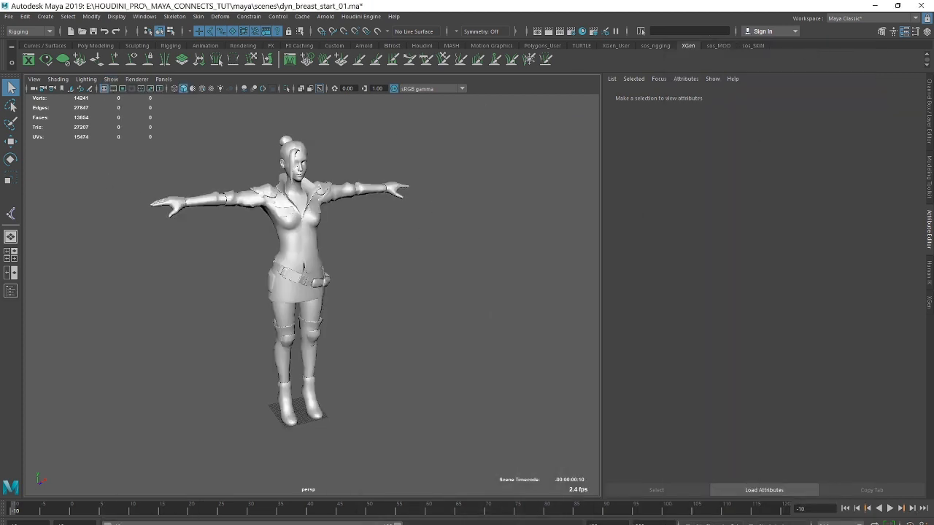
Extend the playback range to about frame 200 and play the cycled walk to watch the chest motion.
left_click_drag(398, 524, 574, 524)
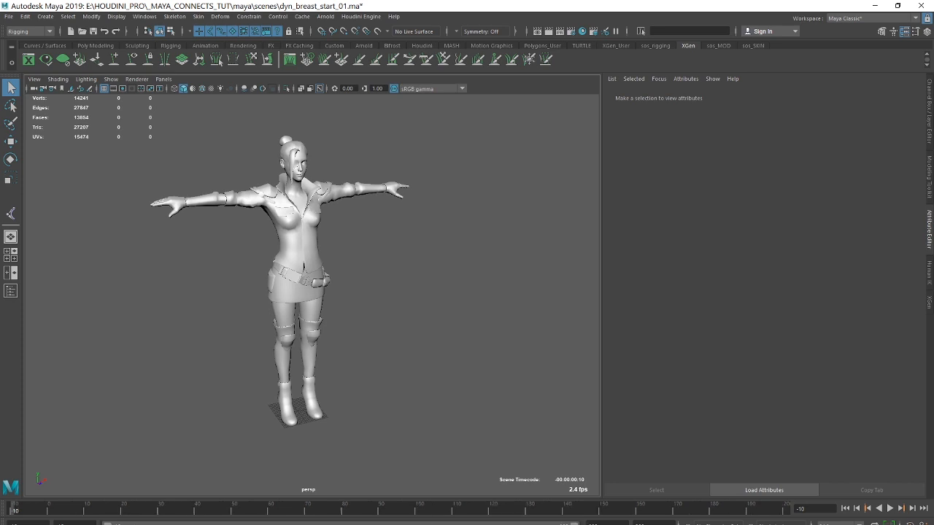
left_click(890, 509)
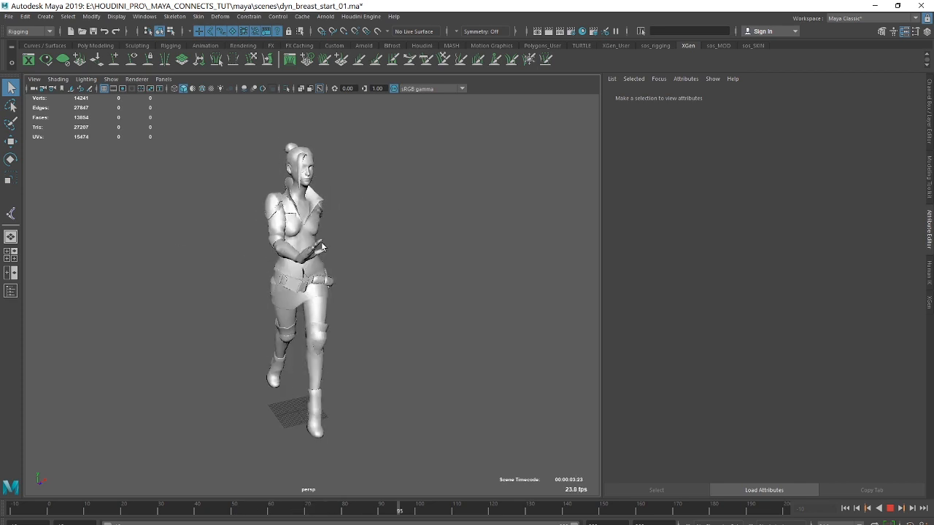
left_click(891, 509)
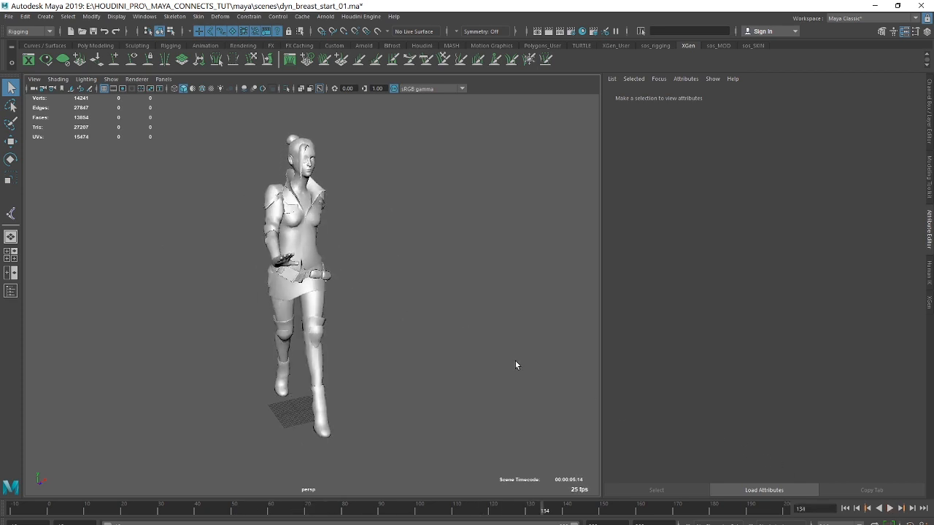